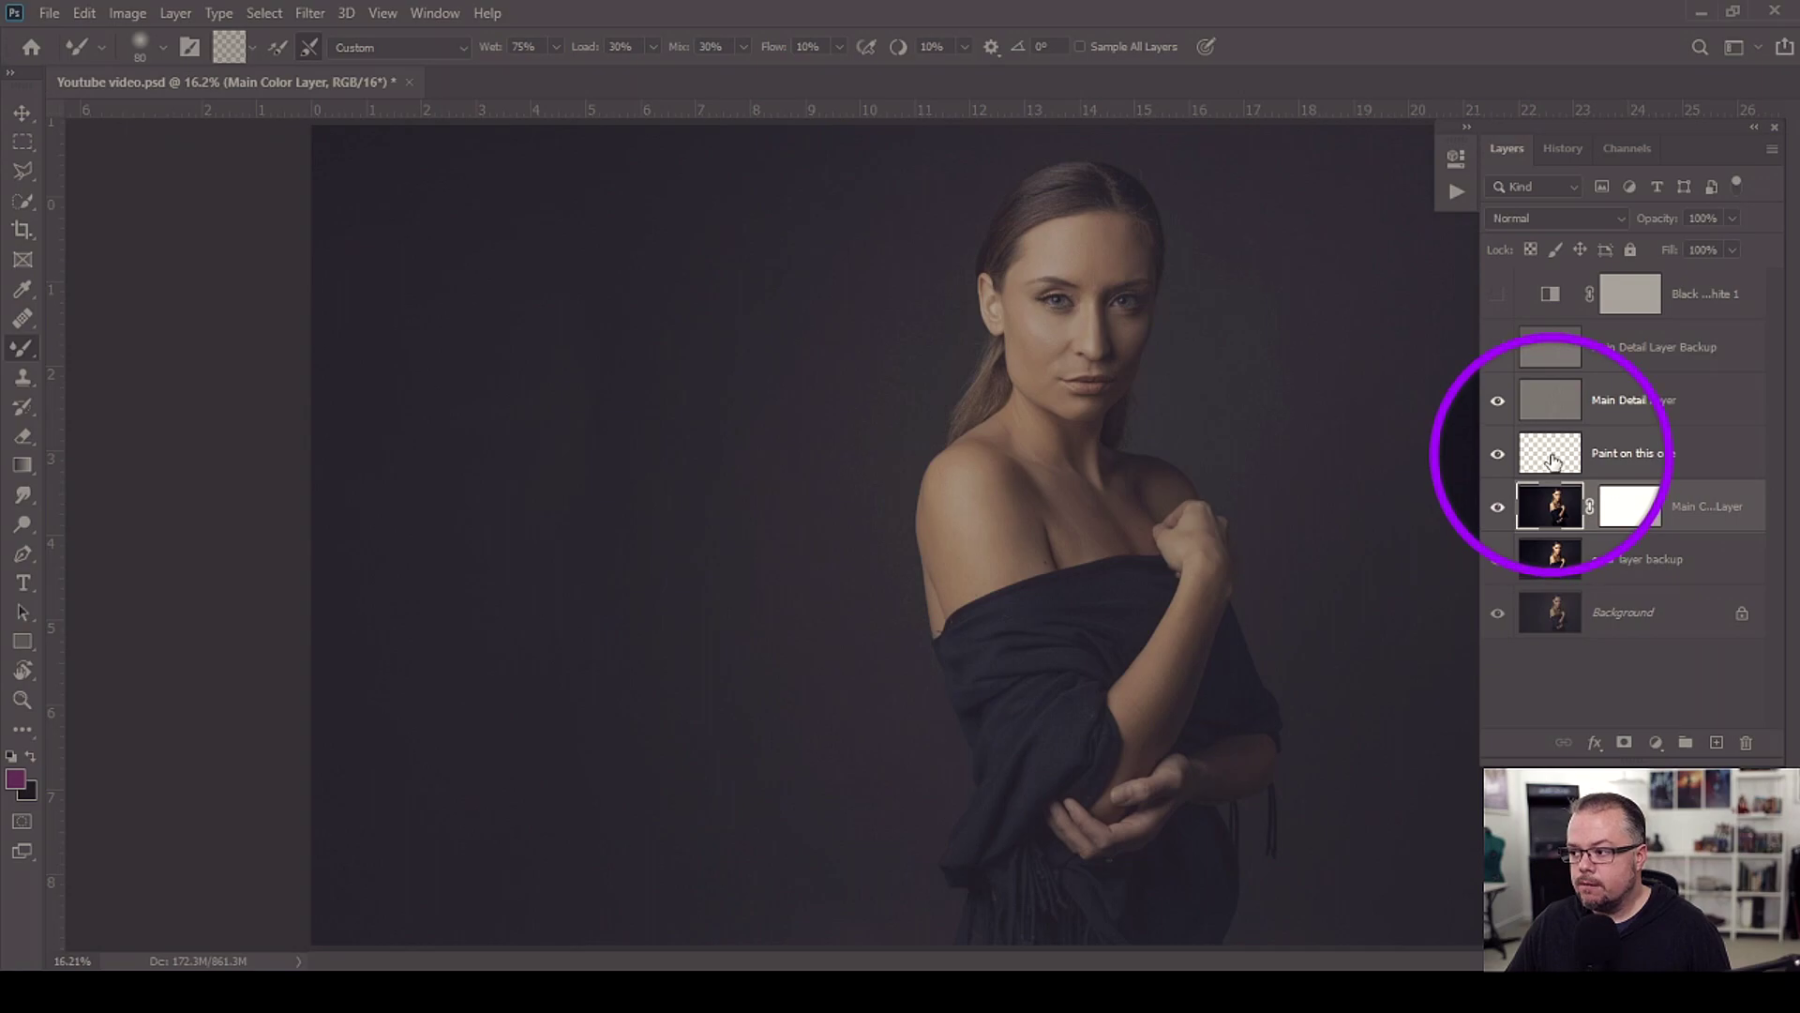
Step: Select the "Paint on this one" layer and switch from the Mixer Brush to the regular Brush tool
left_click(1550, 460)
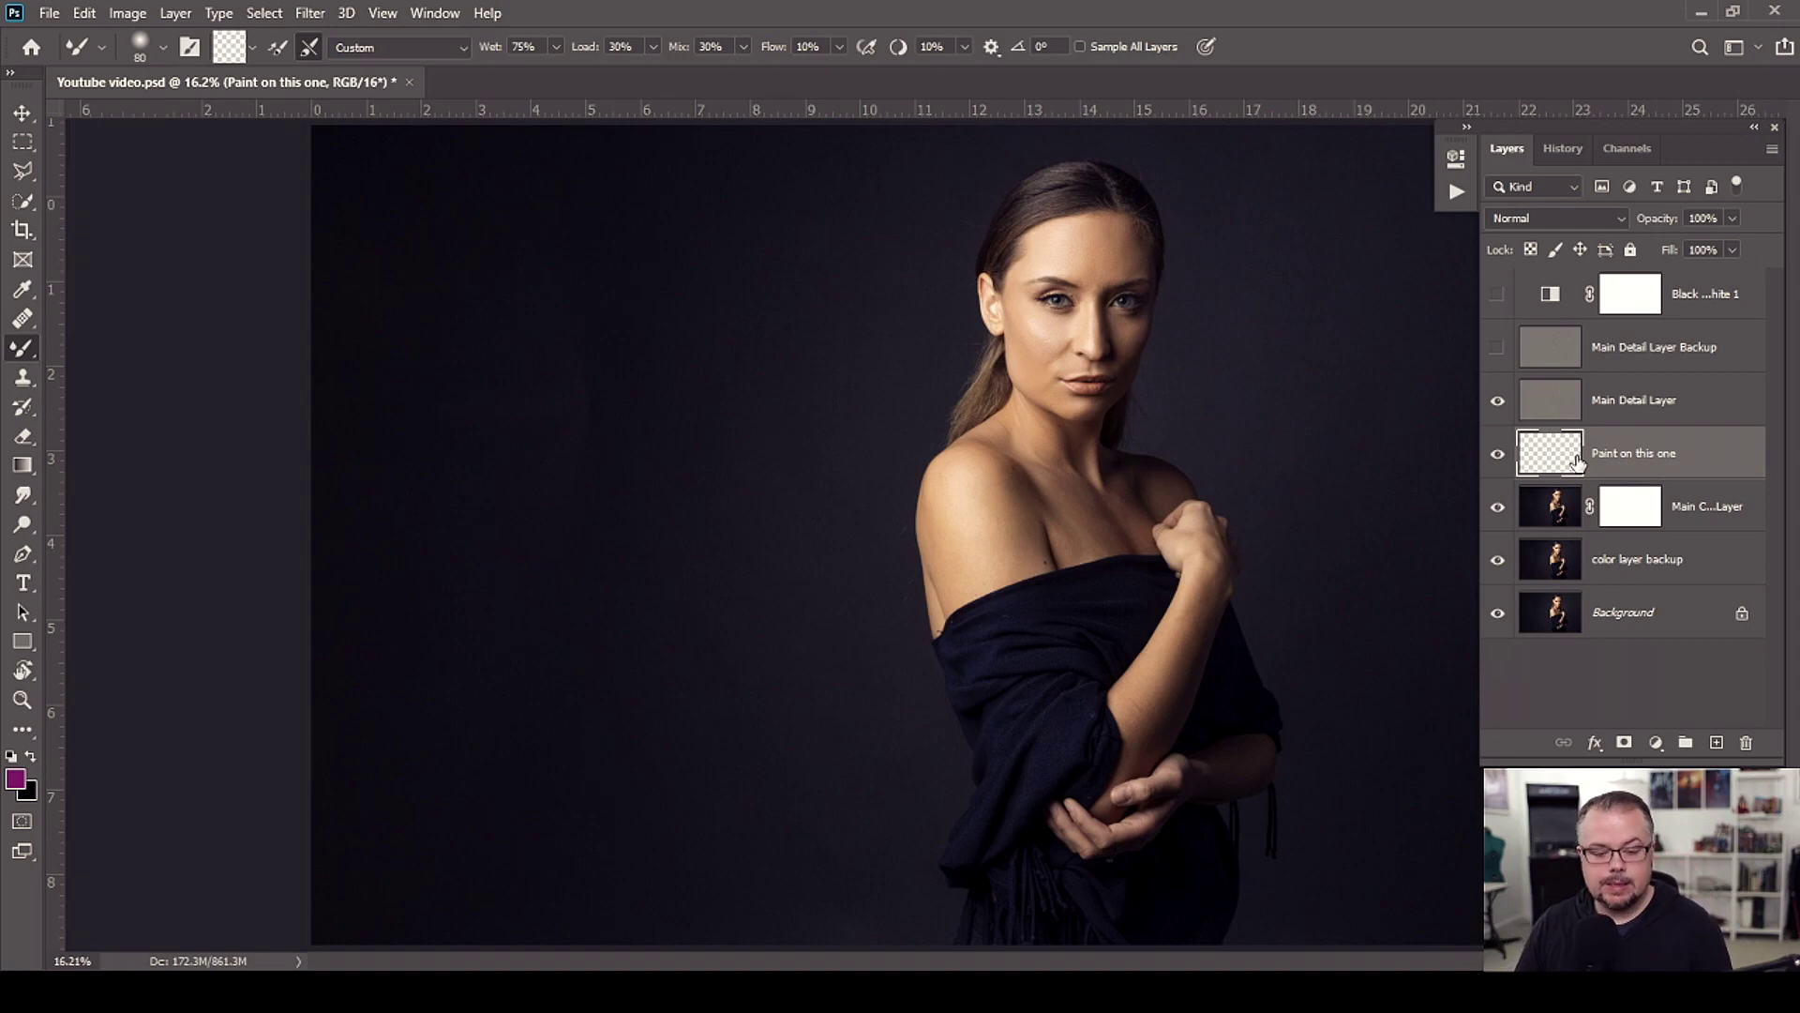
key("shift+b")
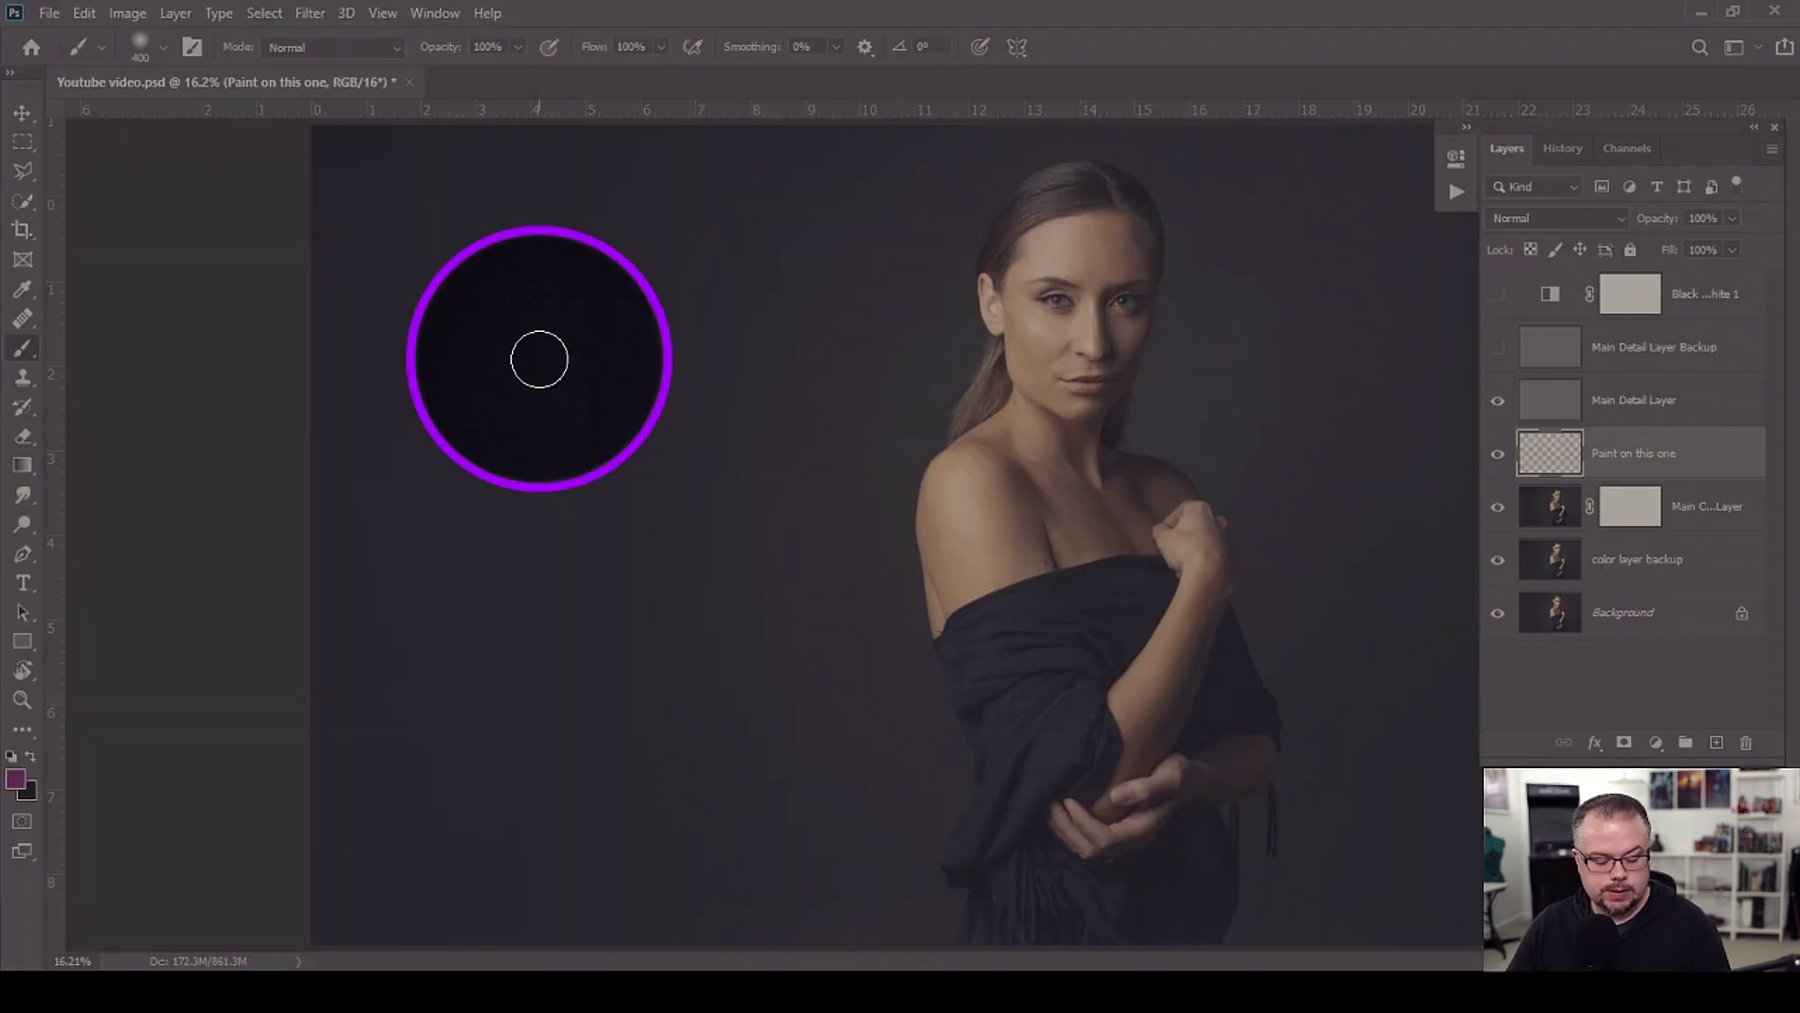
Step: Set the Eyedropper's sample size to Point Sample
left_click(25, 291)
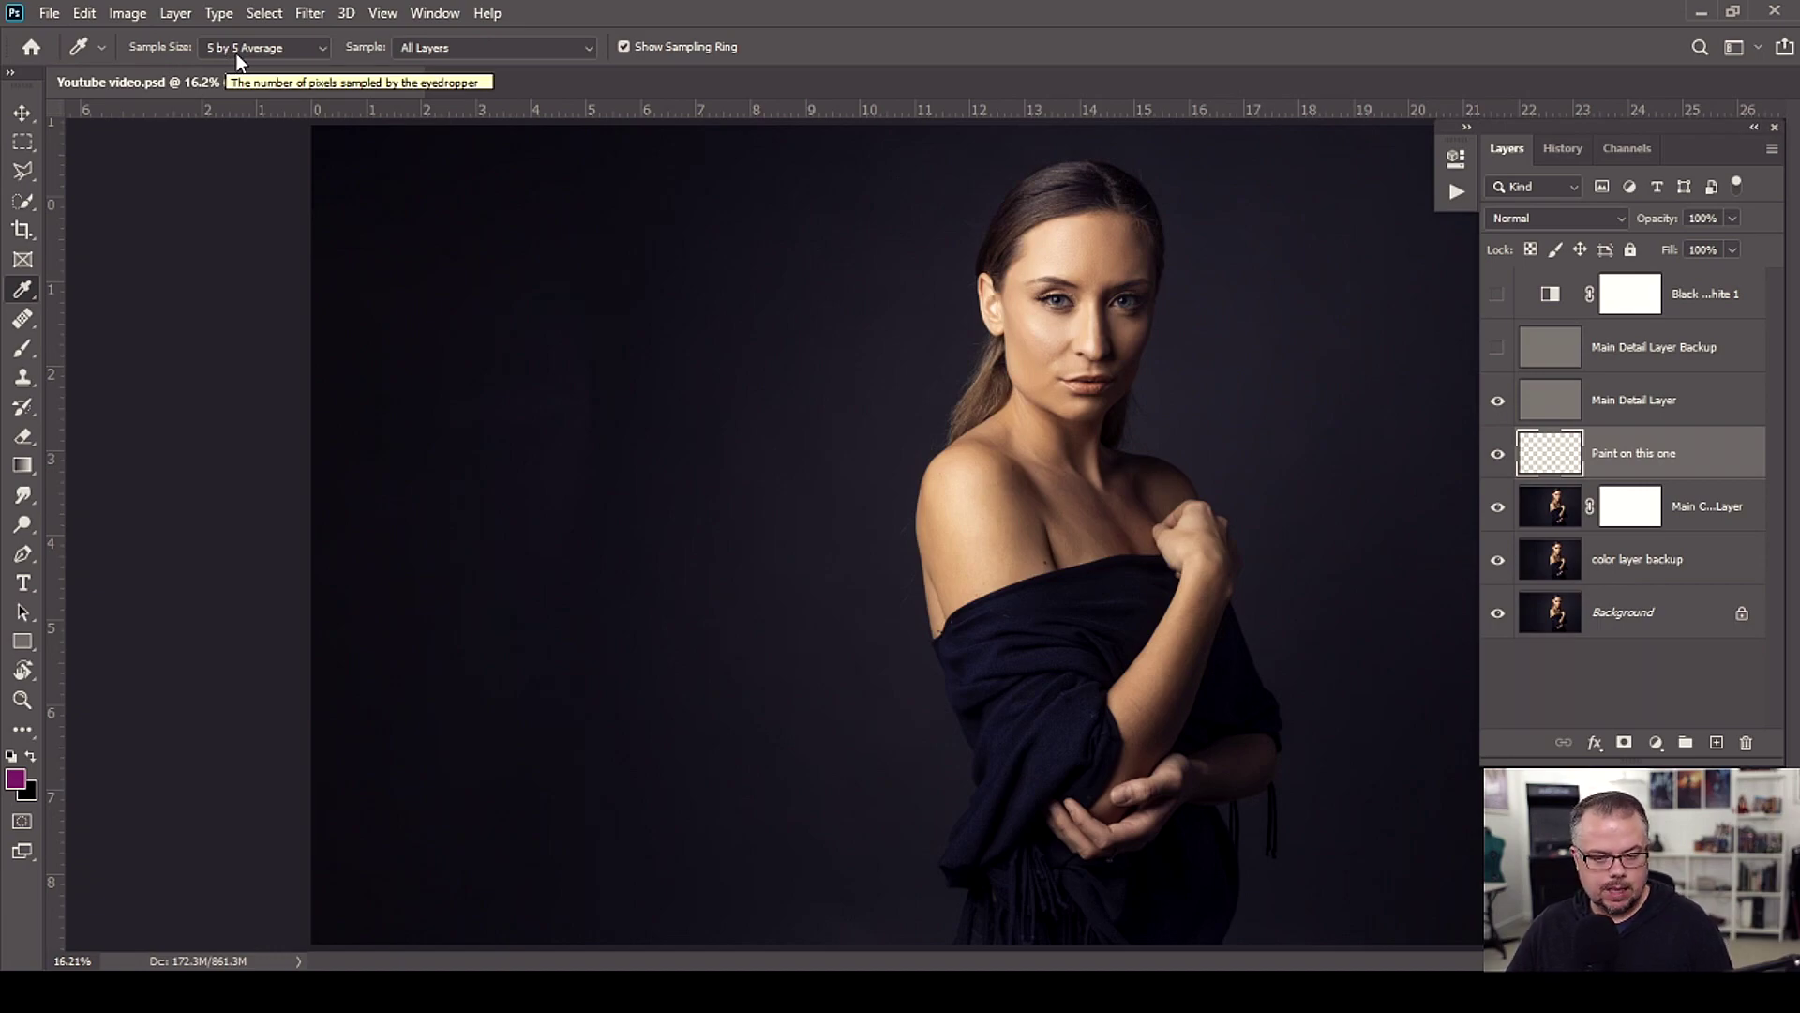
left_click(245, 47)
left_click(249, 68)
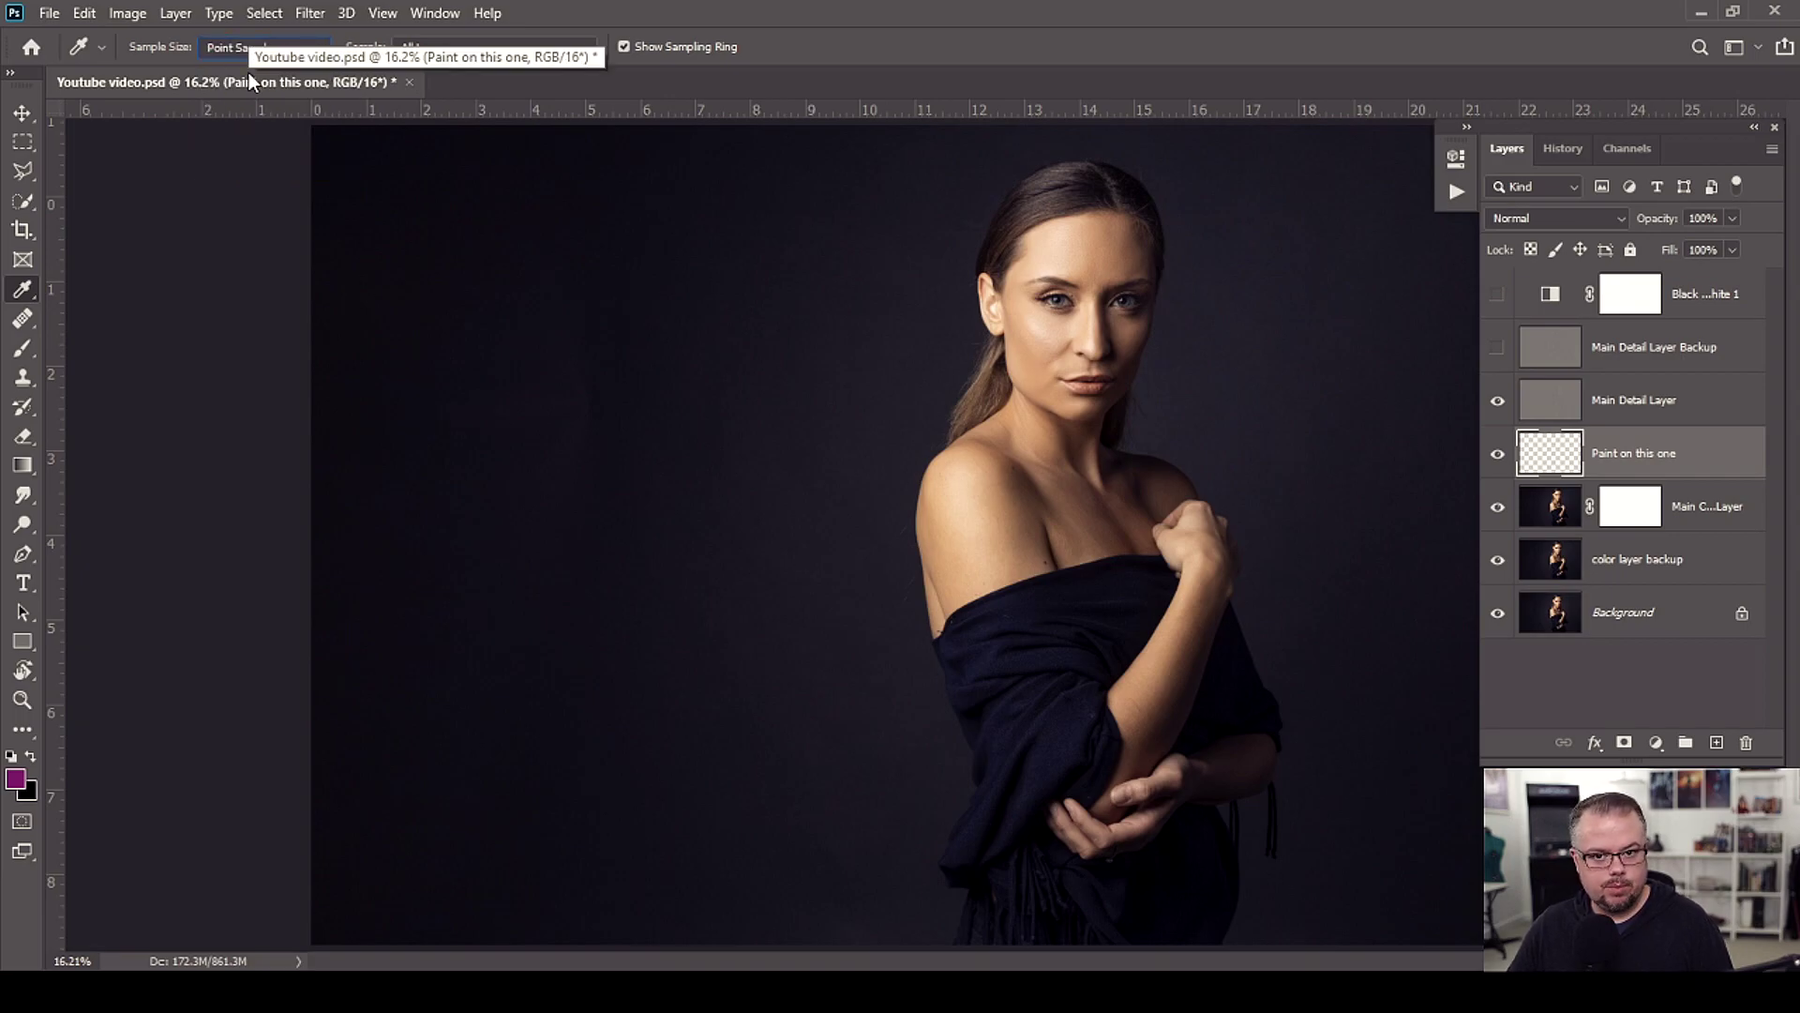
left_click(249, 79)
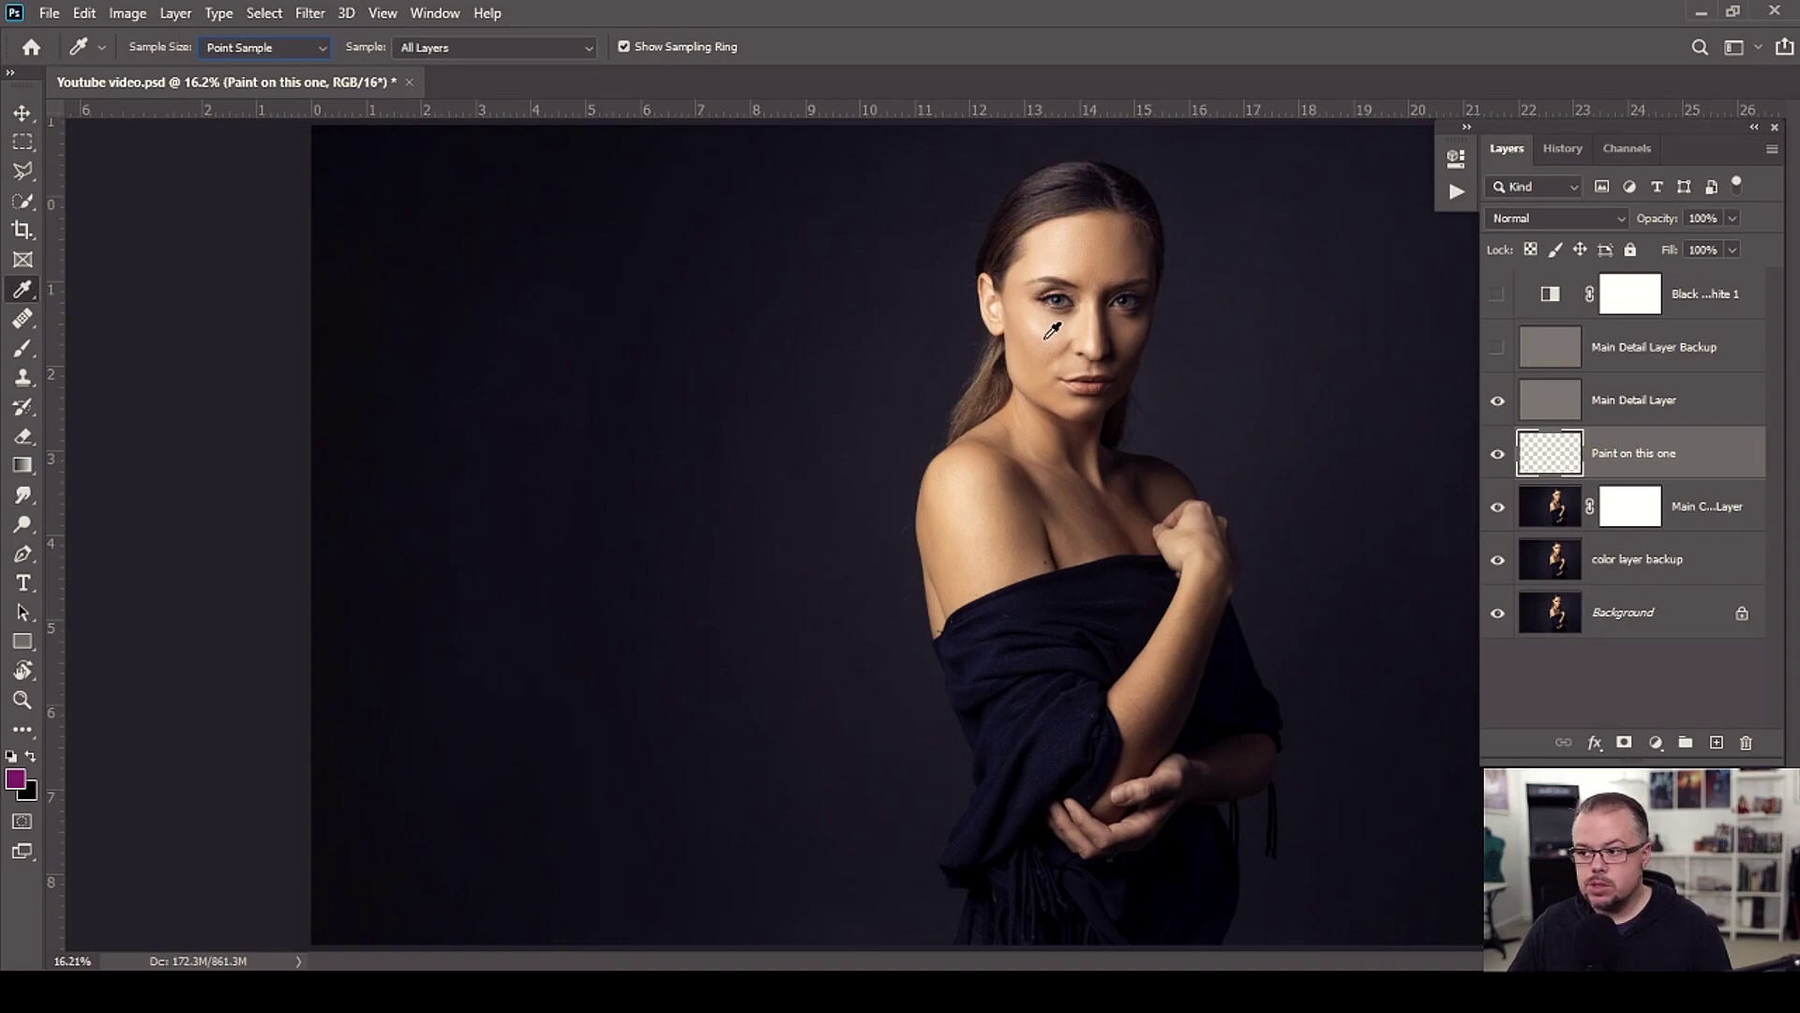
Step: Examine the skin on the face at pixel level to compare the colors of neighbouring pixels
key("z")
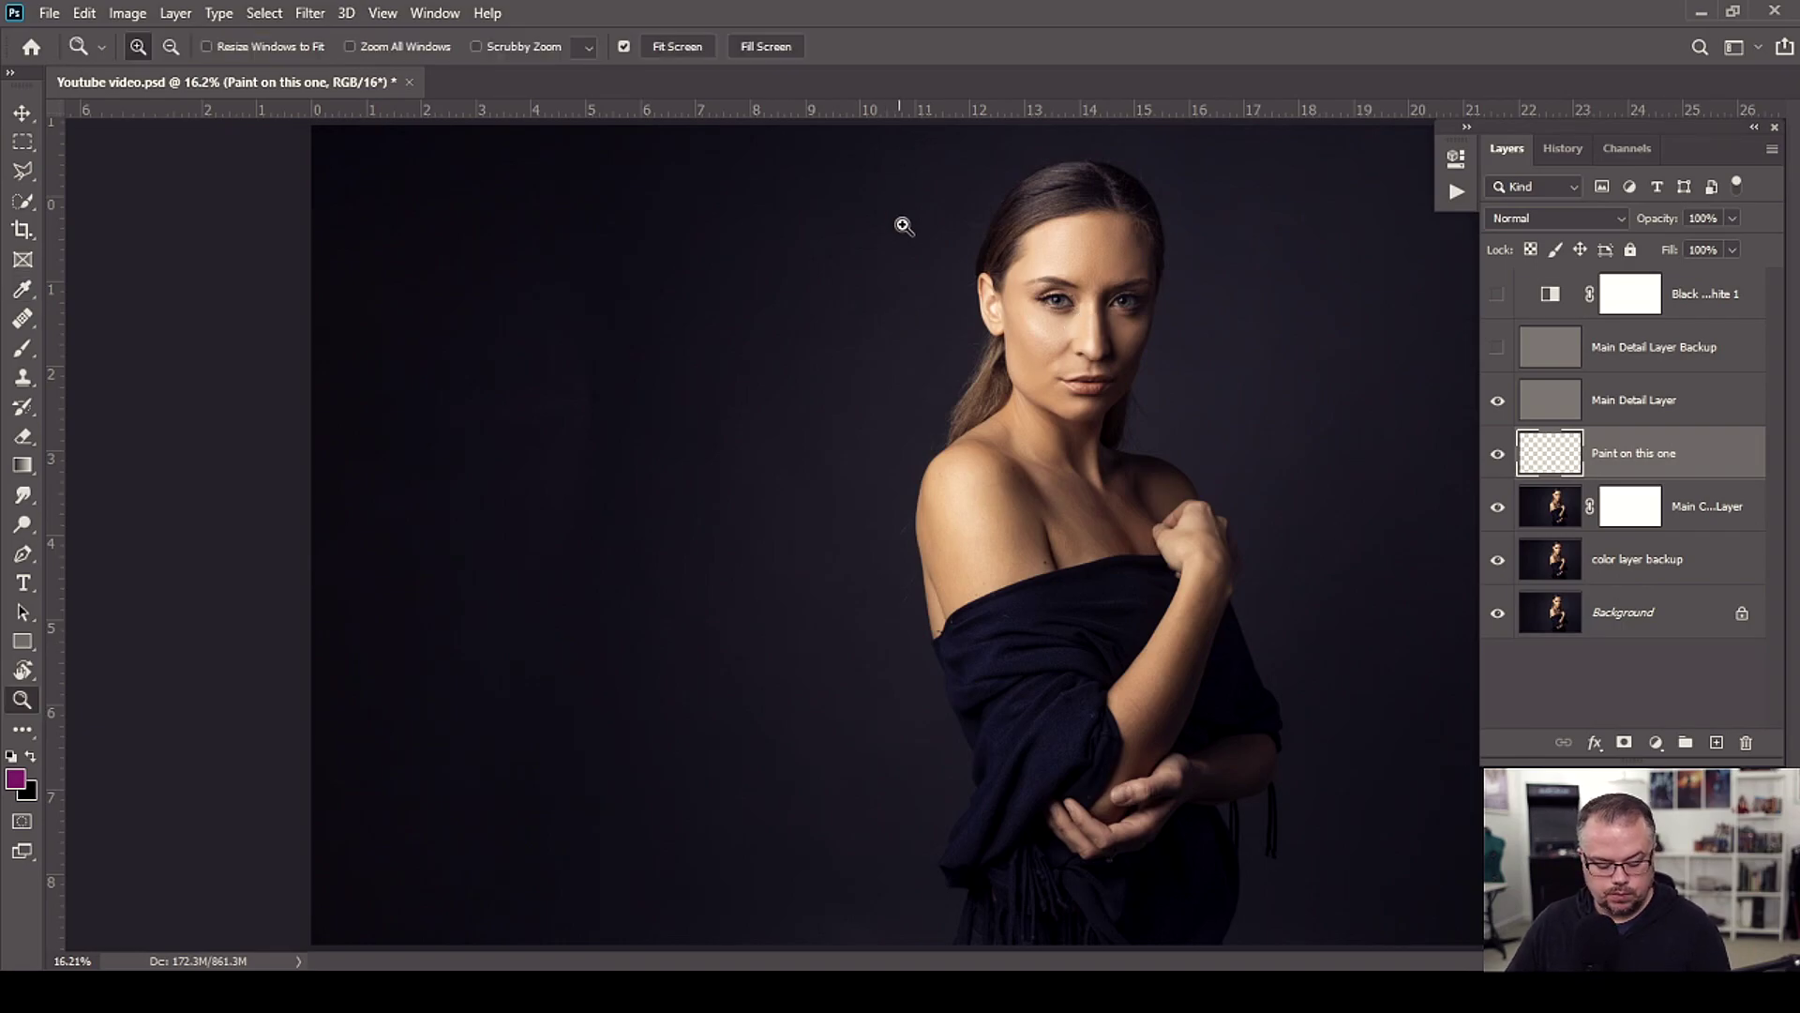
left_click_drag(1091, 324, 964, 379)
left_click_drag(417, 458, 384, 487)
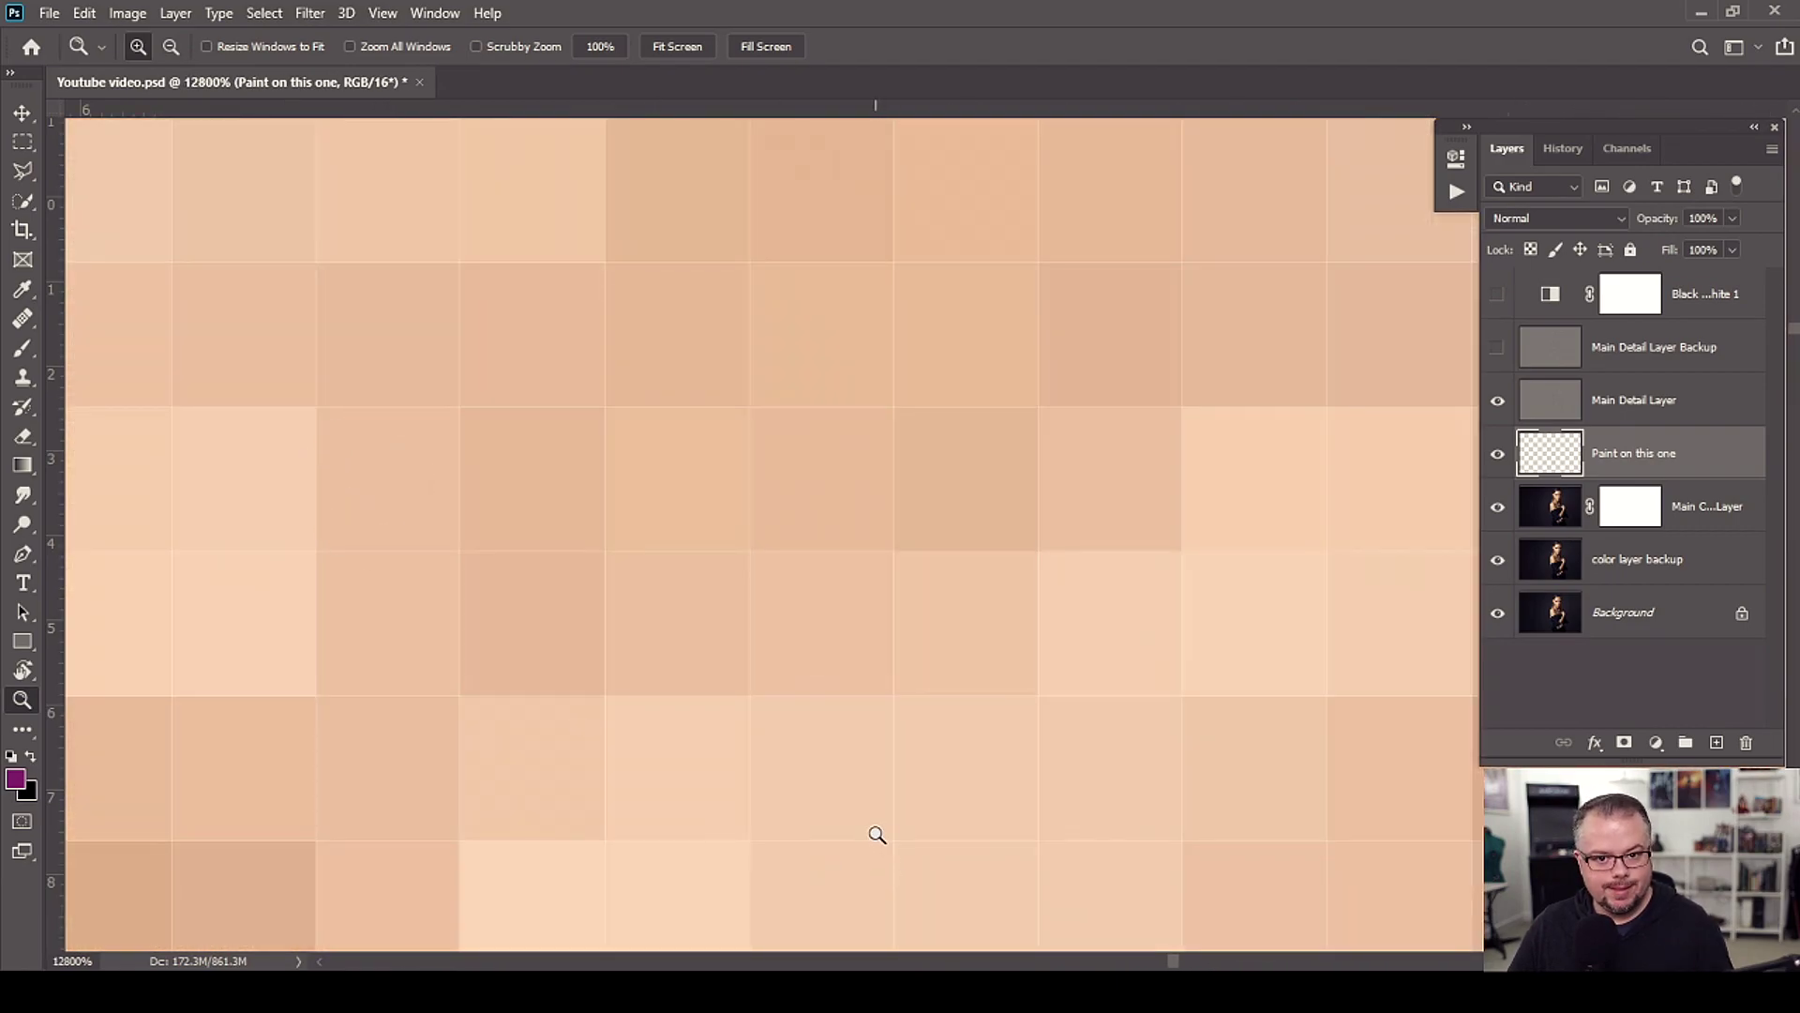
left_click(22, 288)
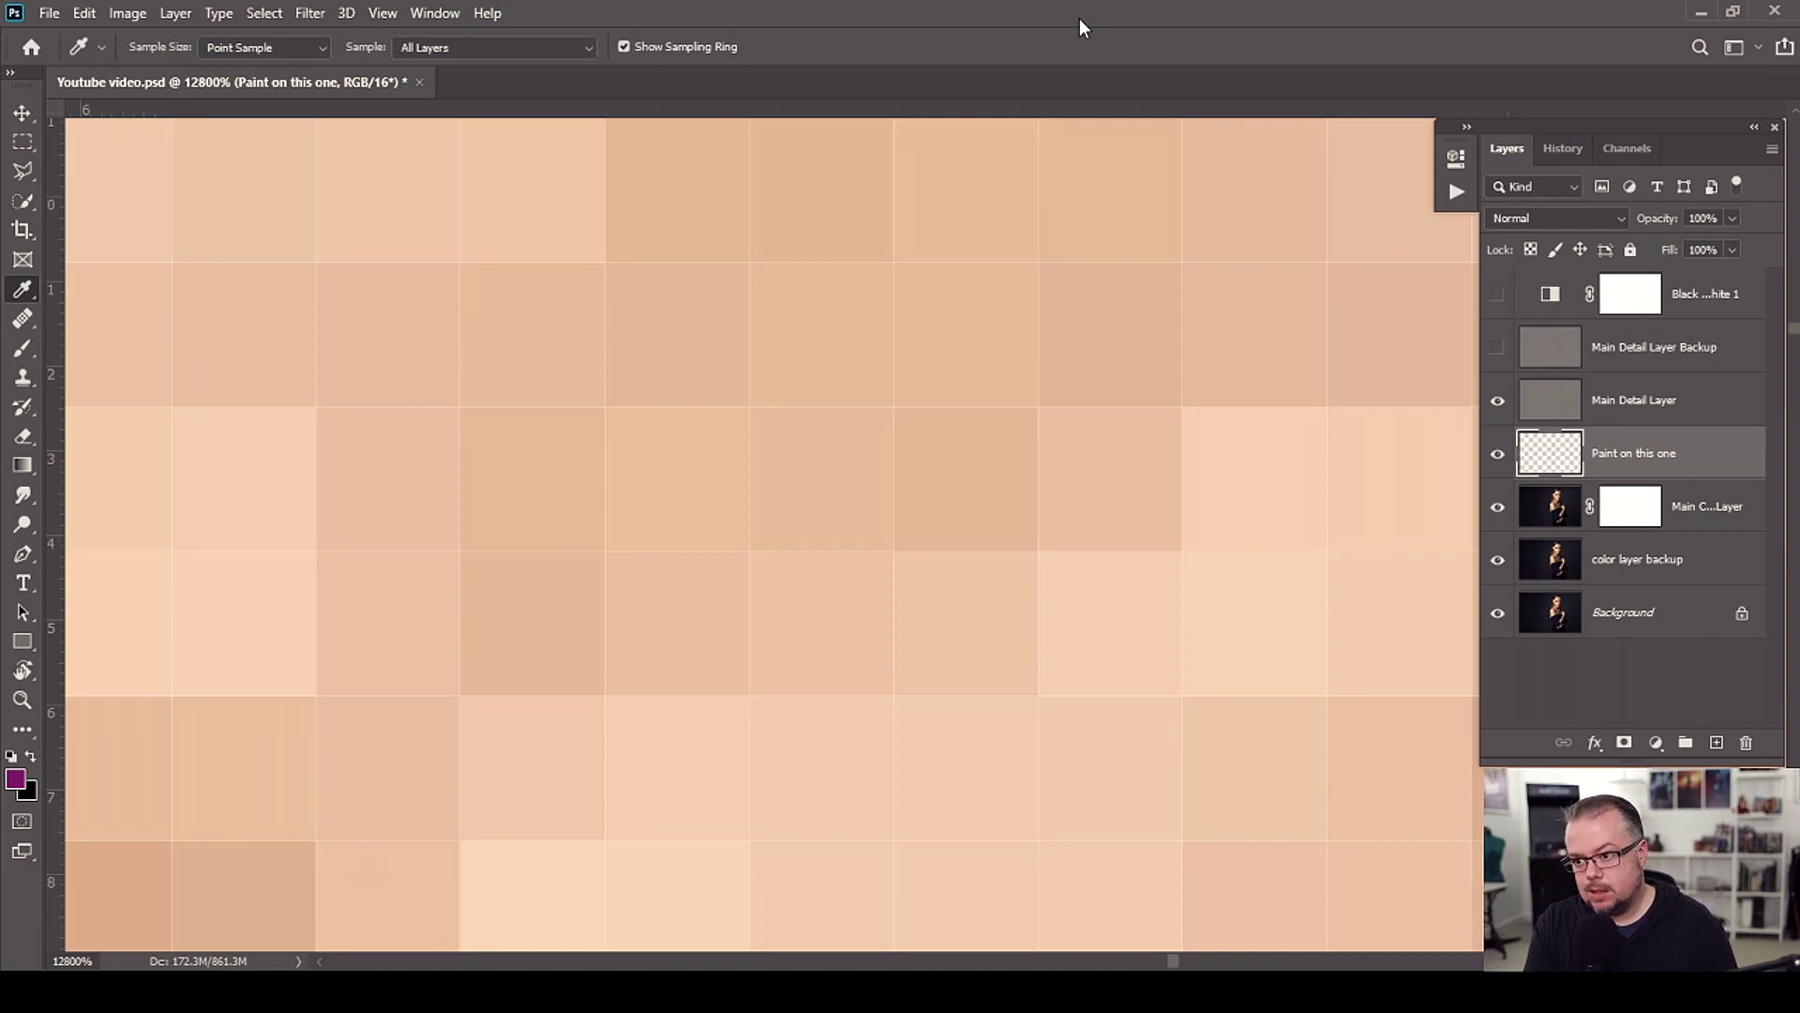
key("ctrl+minus")
key("ctrl+minus")
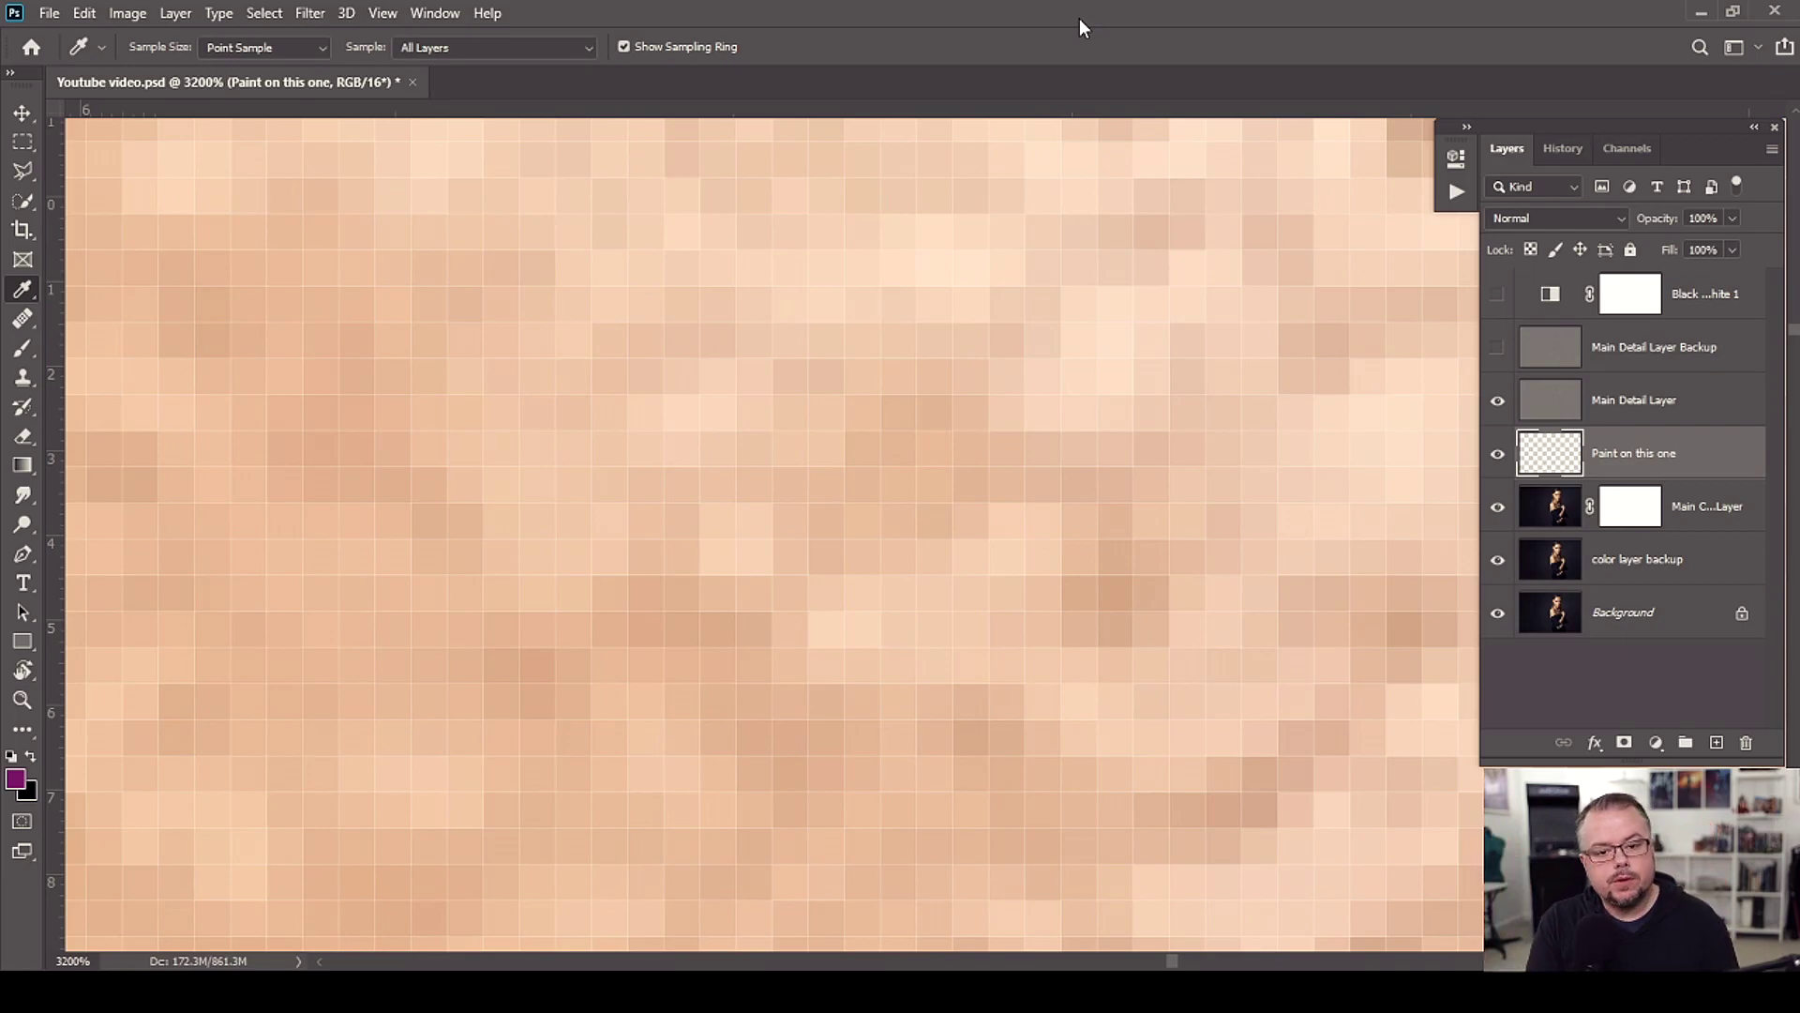
key("ctrl+minus")
key("ctrl+minus")
key("ctrl+minus")
key("ctrl+minus")
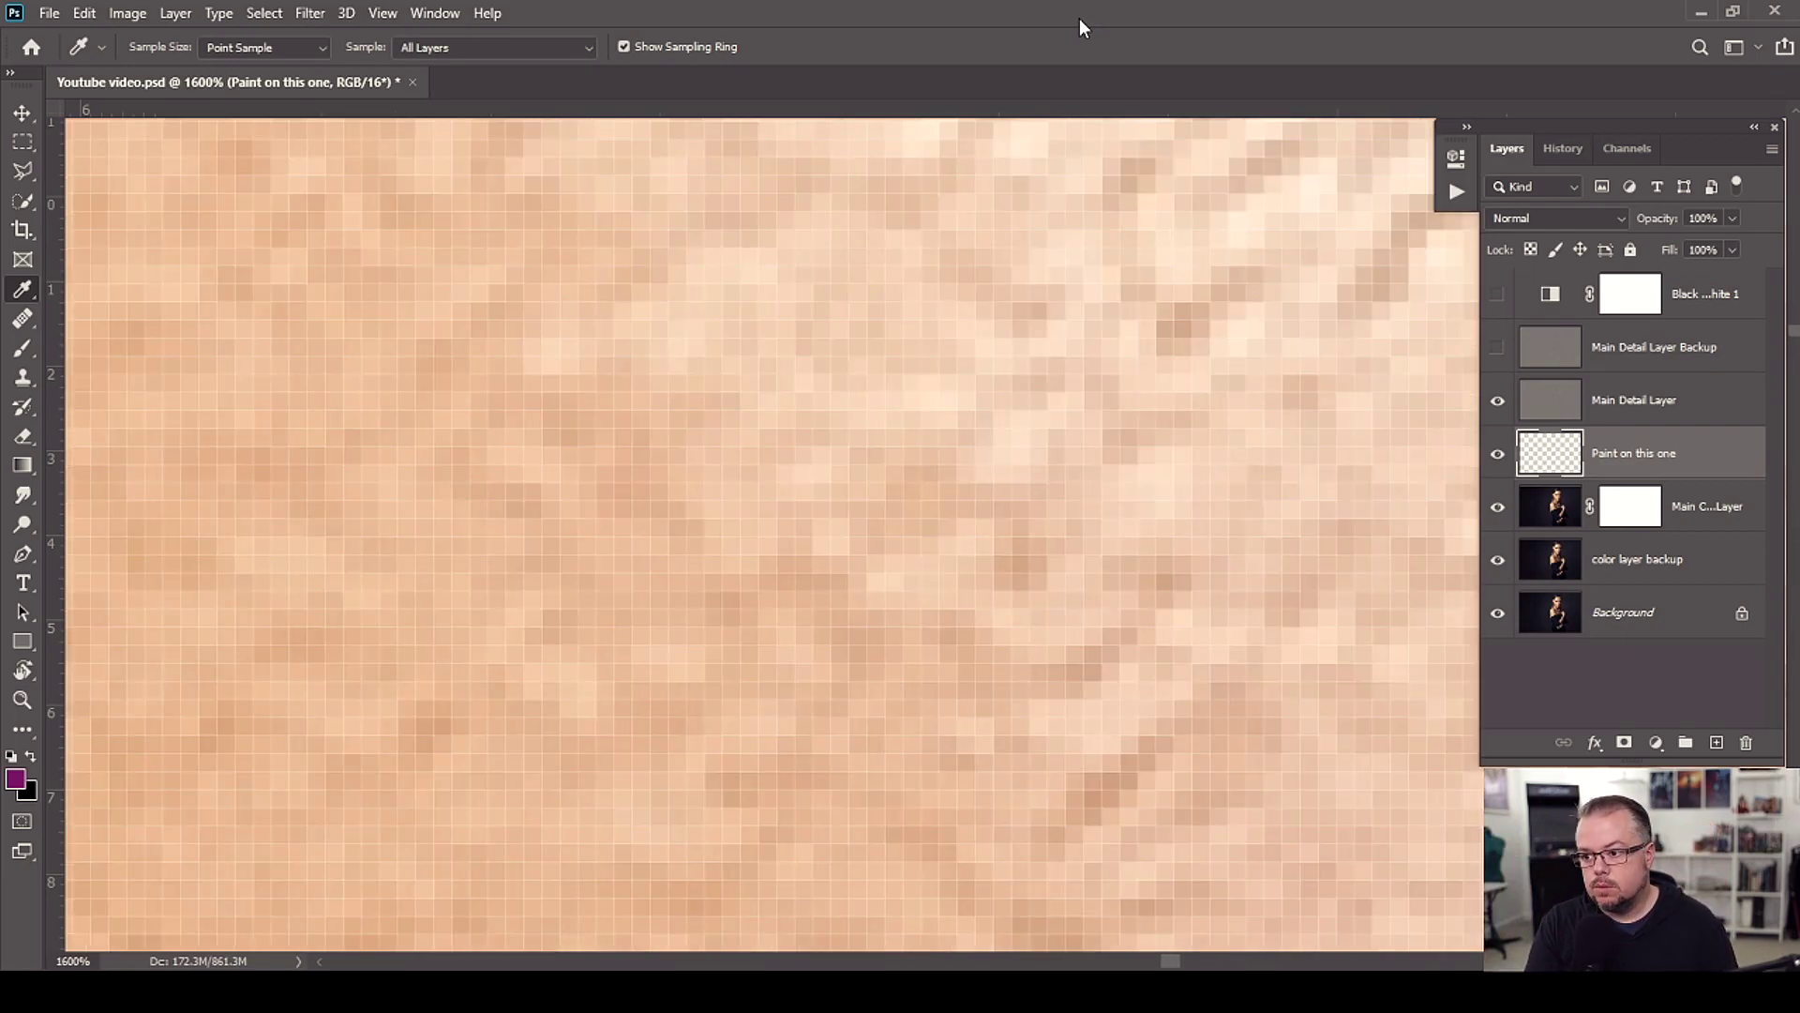
key("ctrl+minus")
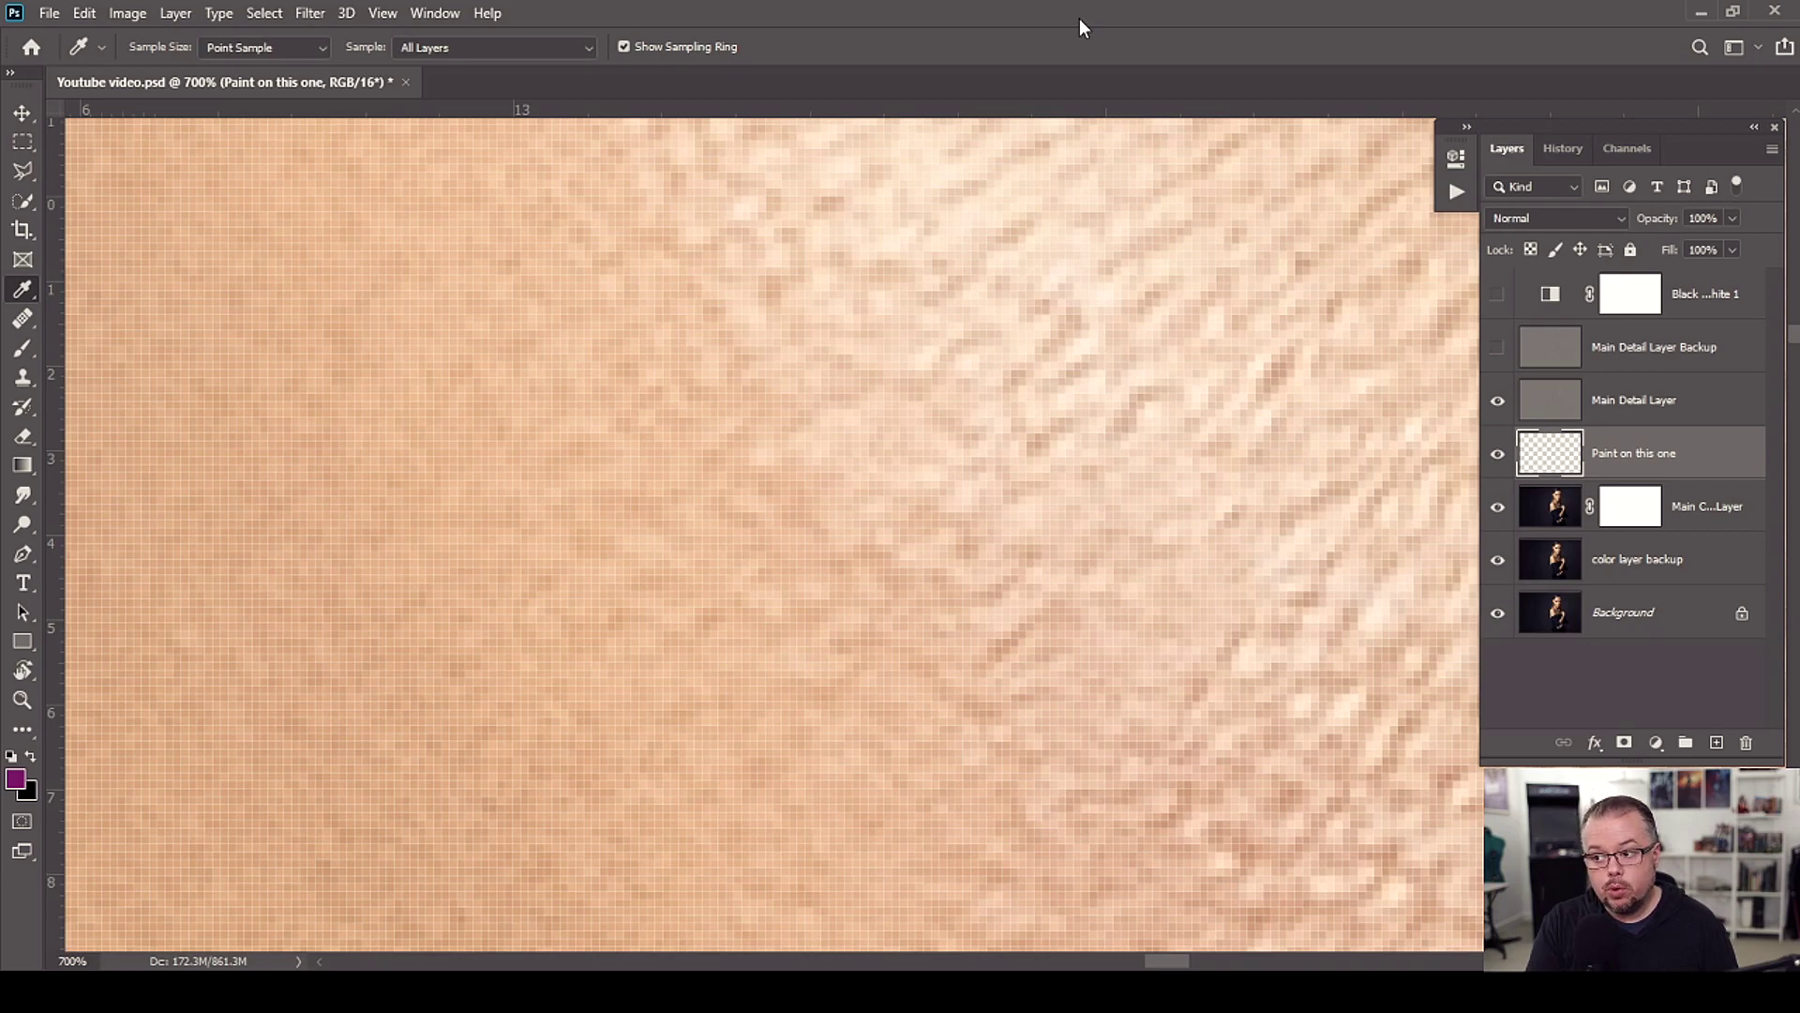
key("ctrl+minus")
key("ctrl+minus")
key("ctrl+minus")
key("ctrl+minus")
key("ctrl+minus")
key("ctrl+minus")
key("ctrl+minus")
key("ctrl+minus")
key("ctrl+minus")
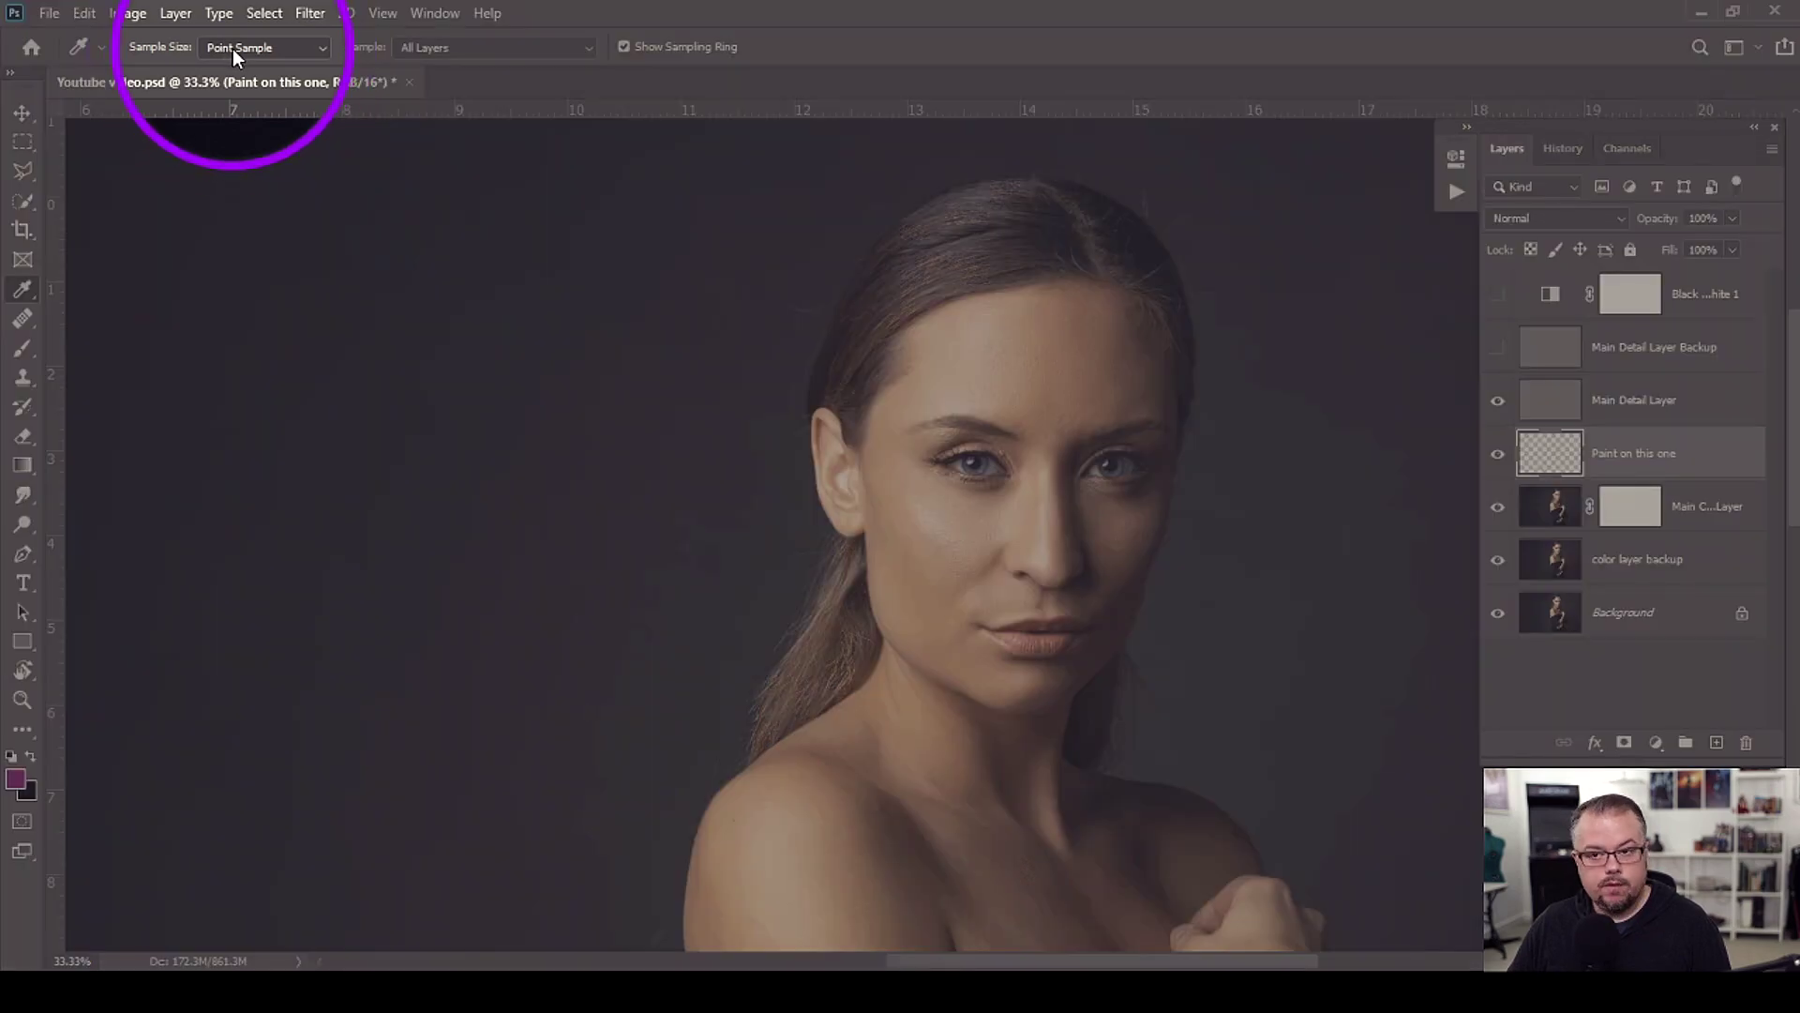
Step: Set the Eyedropper's sample size to 5 by 5 Average
left_click(233, 48)
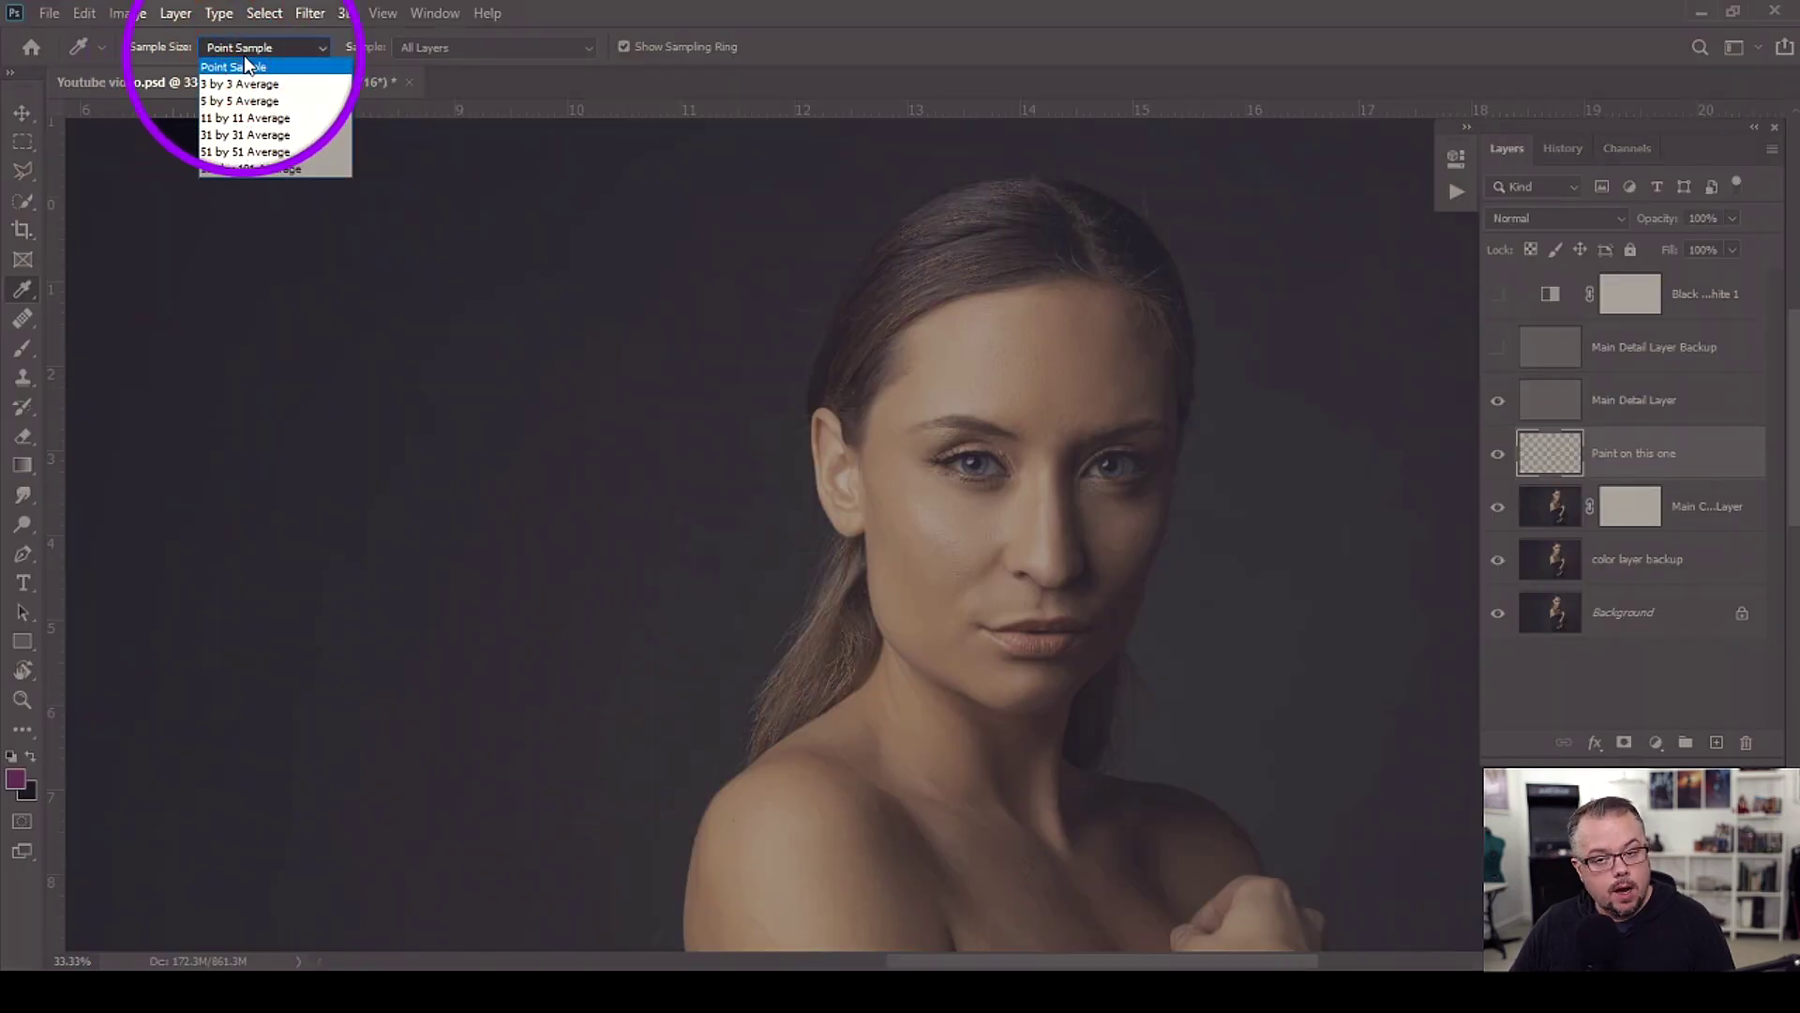
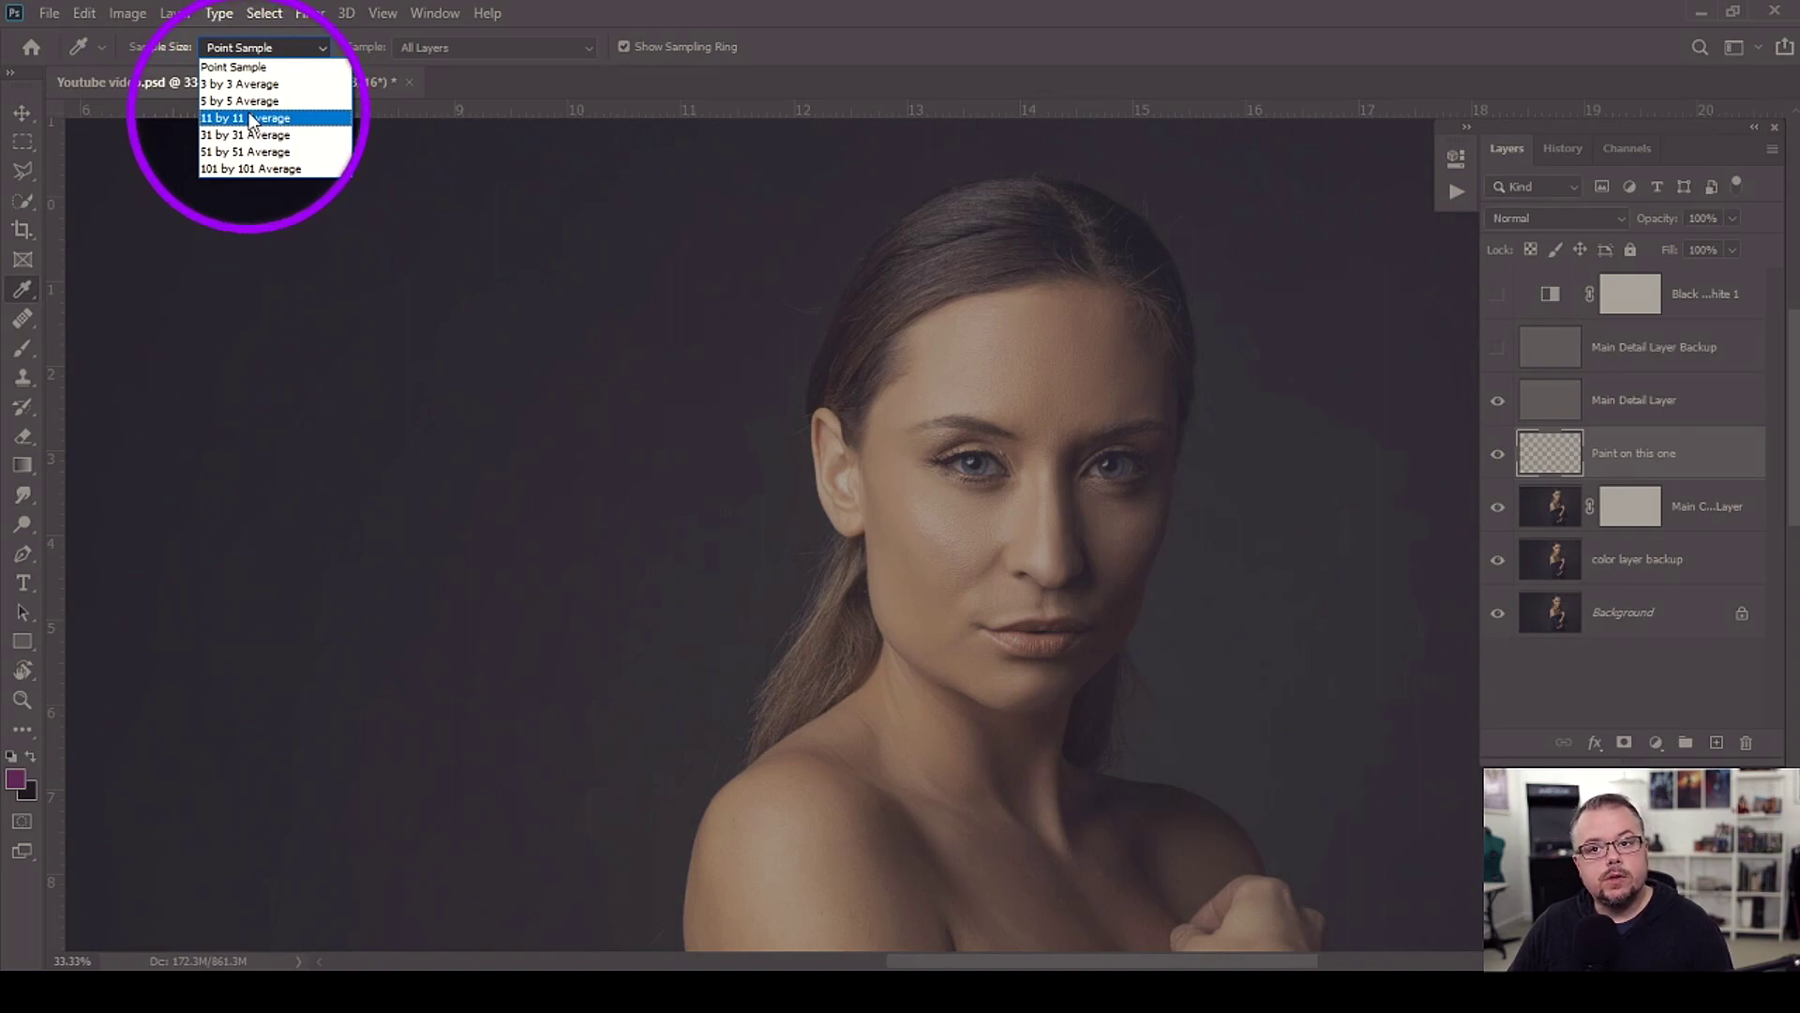
left_click(245, 103)
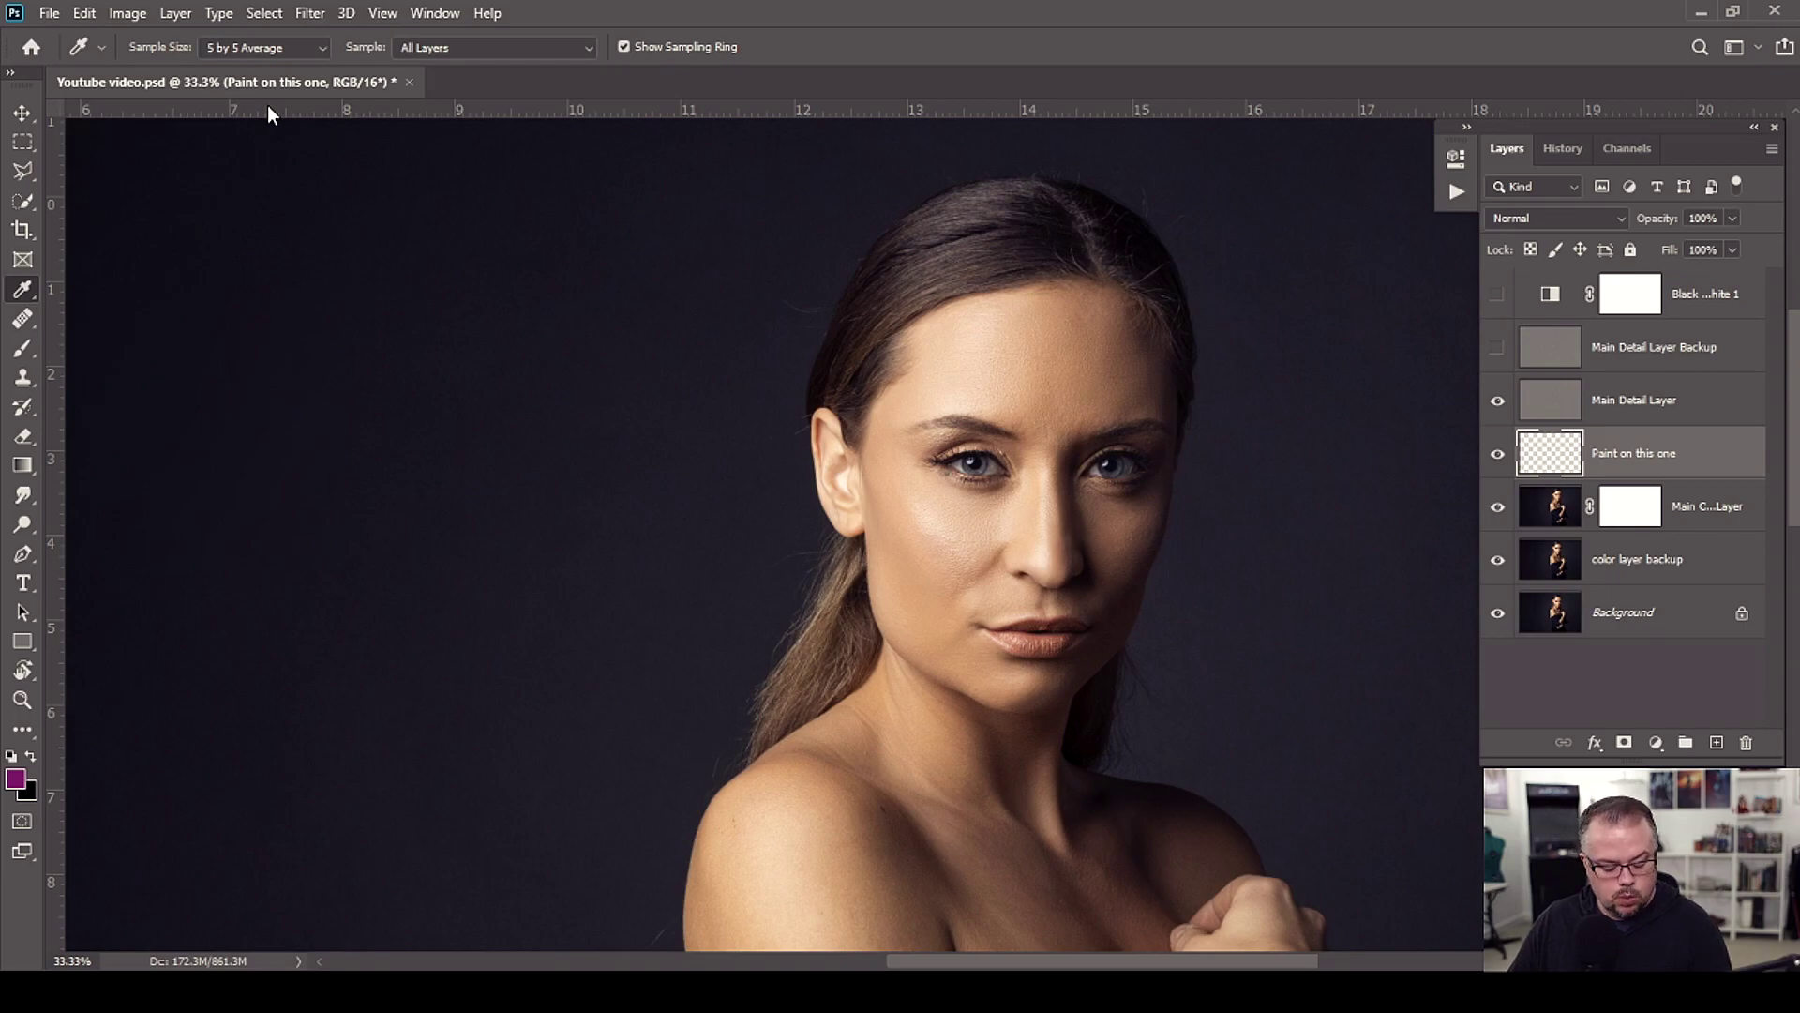
Step: Activate the Brush tool and check its tip shape, size and hardness settings
key("b")
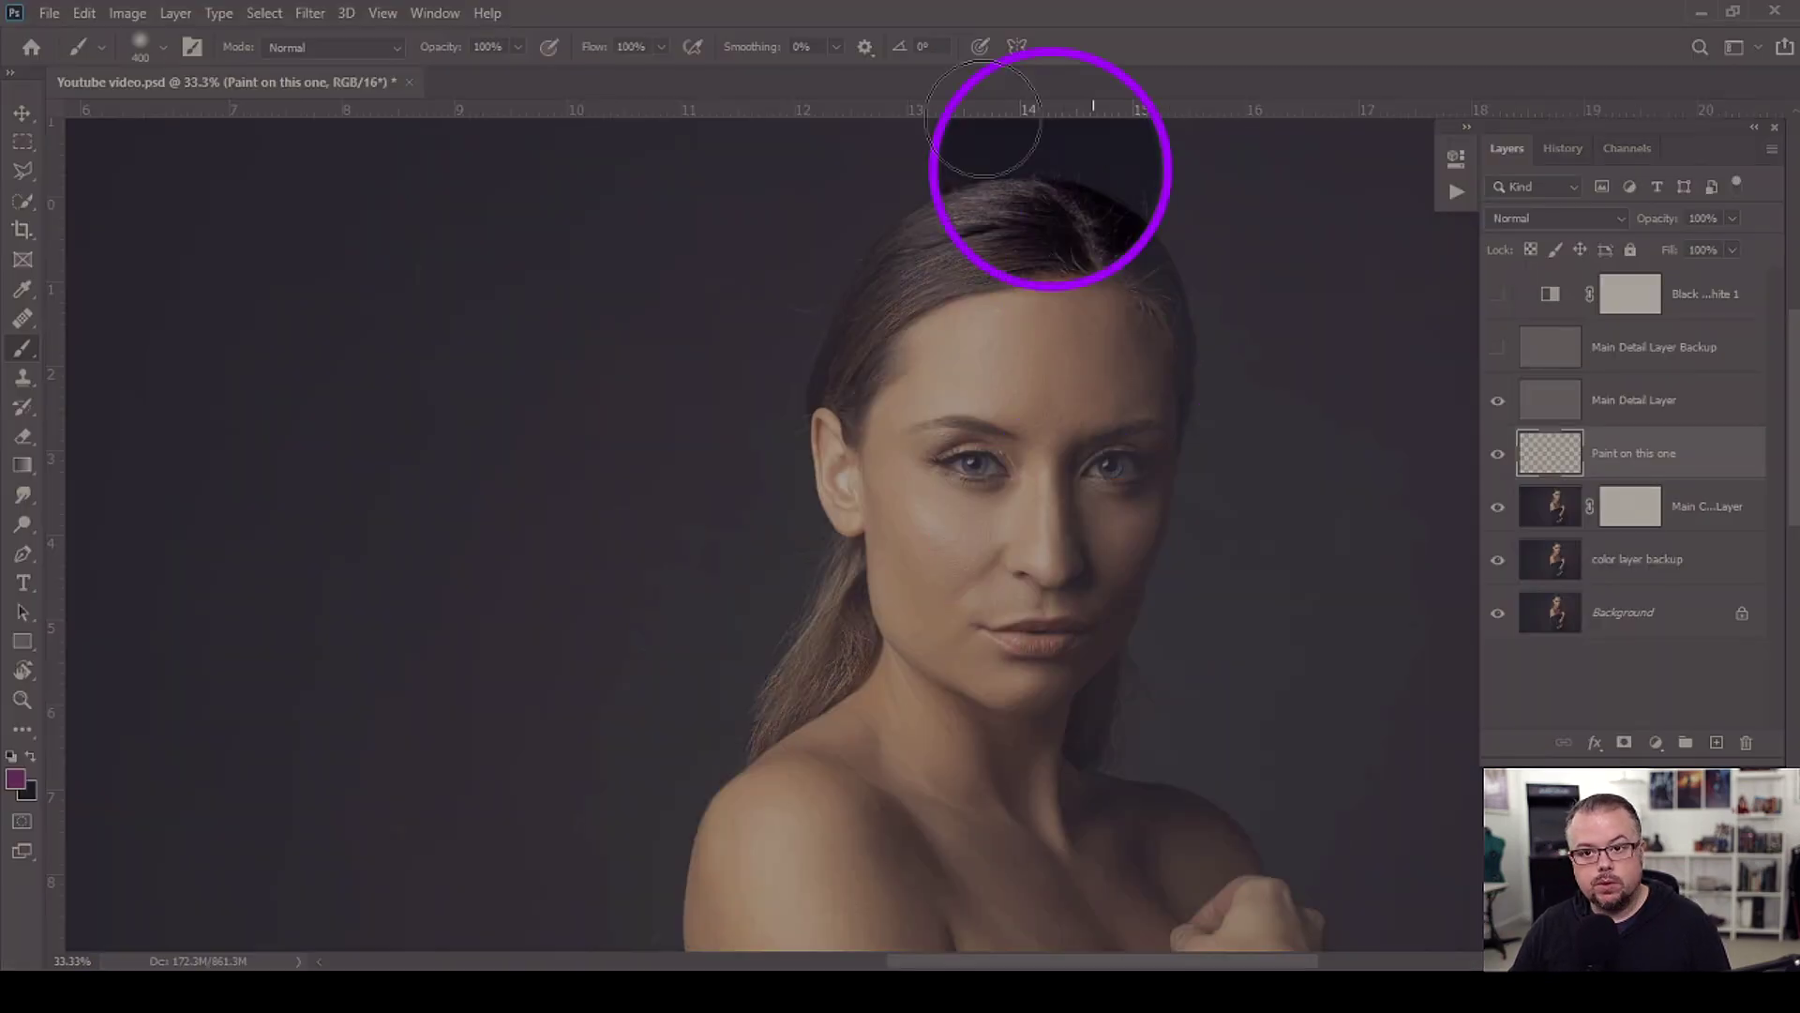
key("ctrl+s")
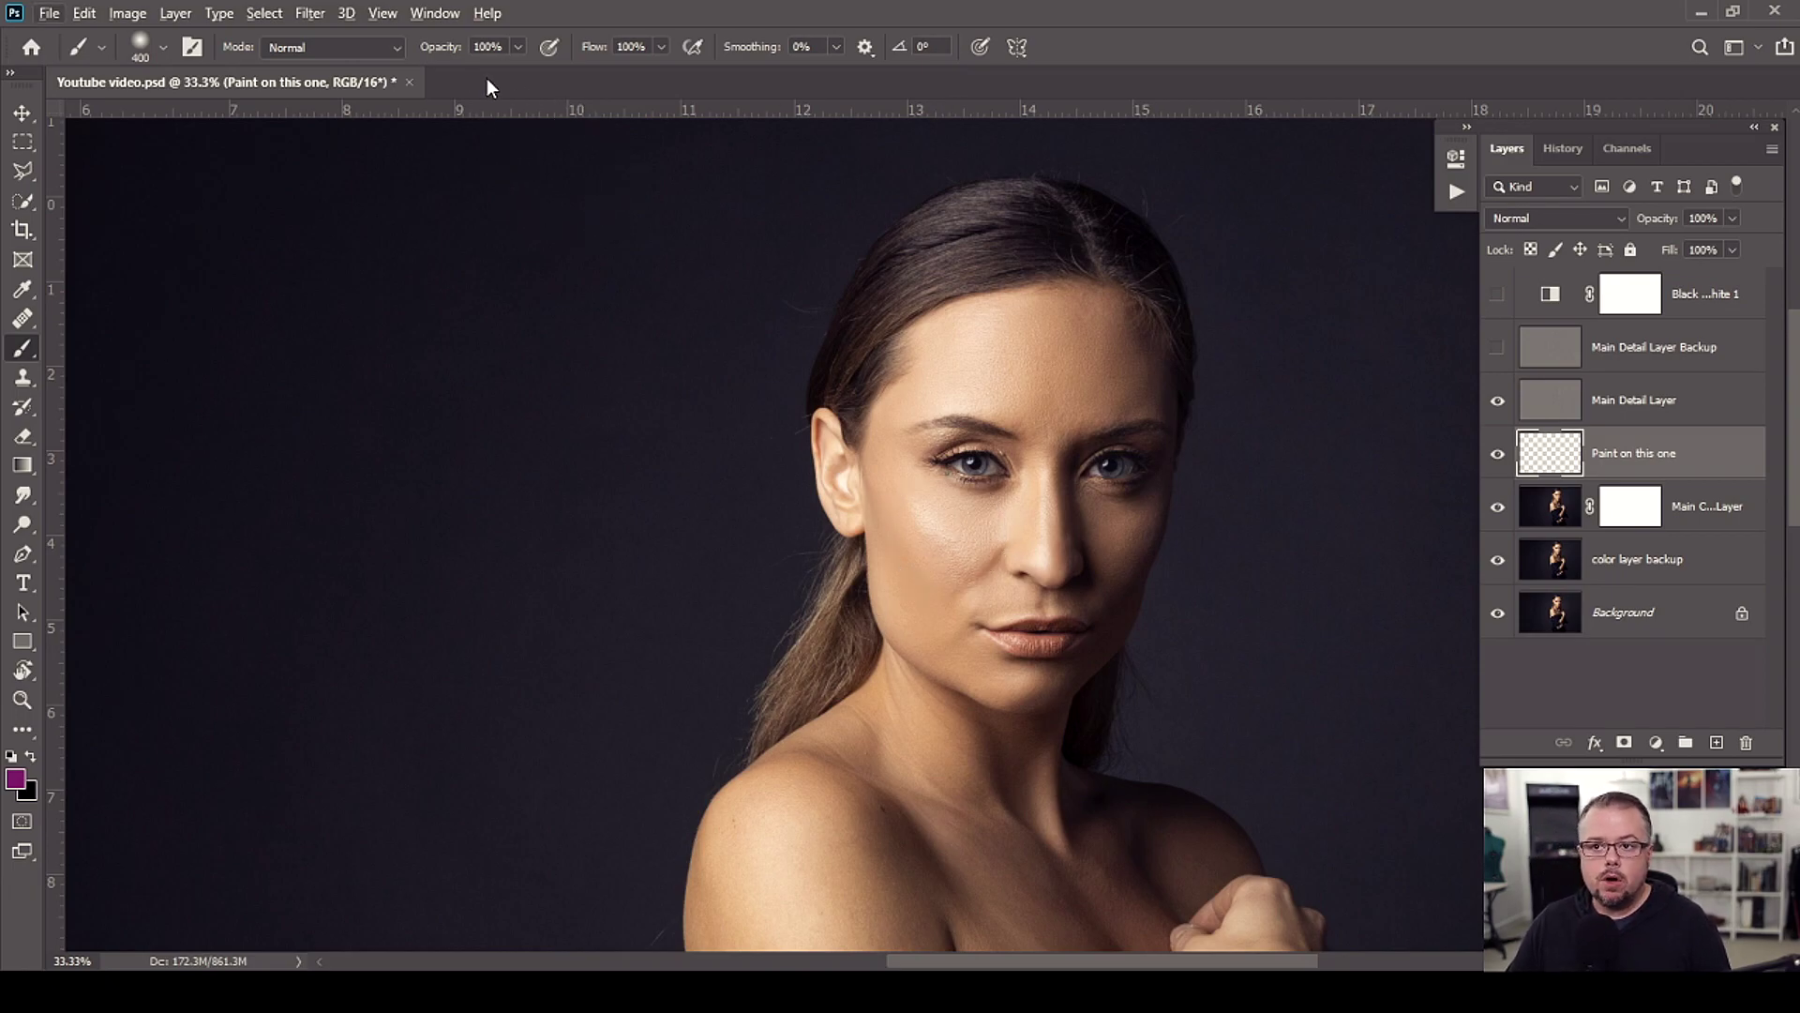
left_click(141, 47)
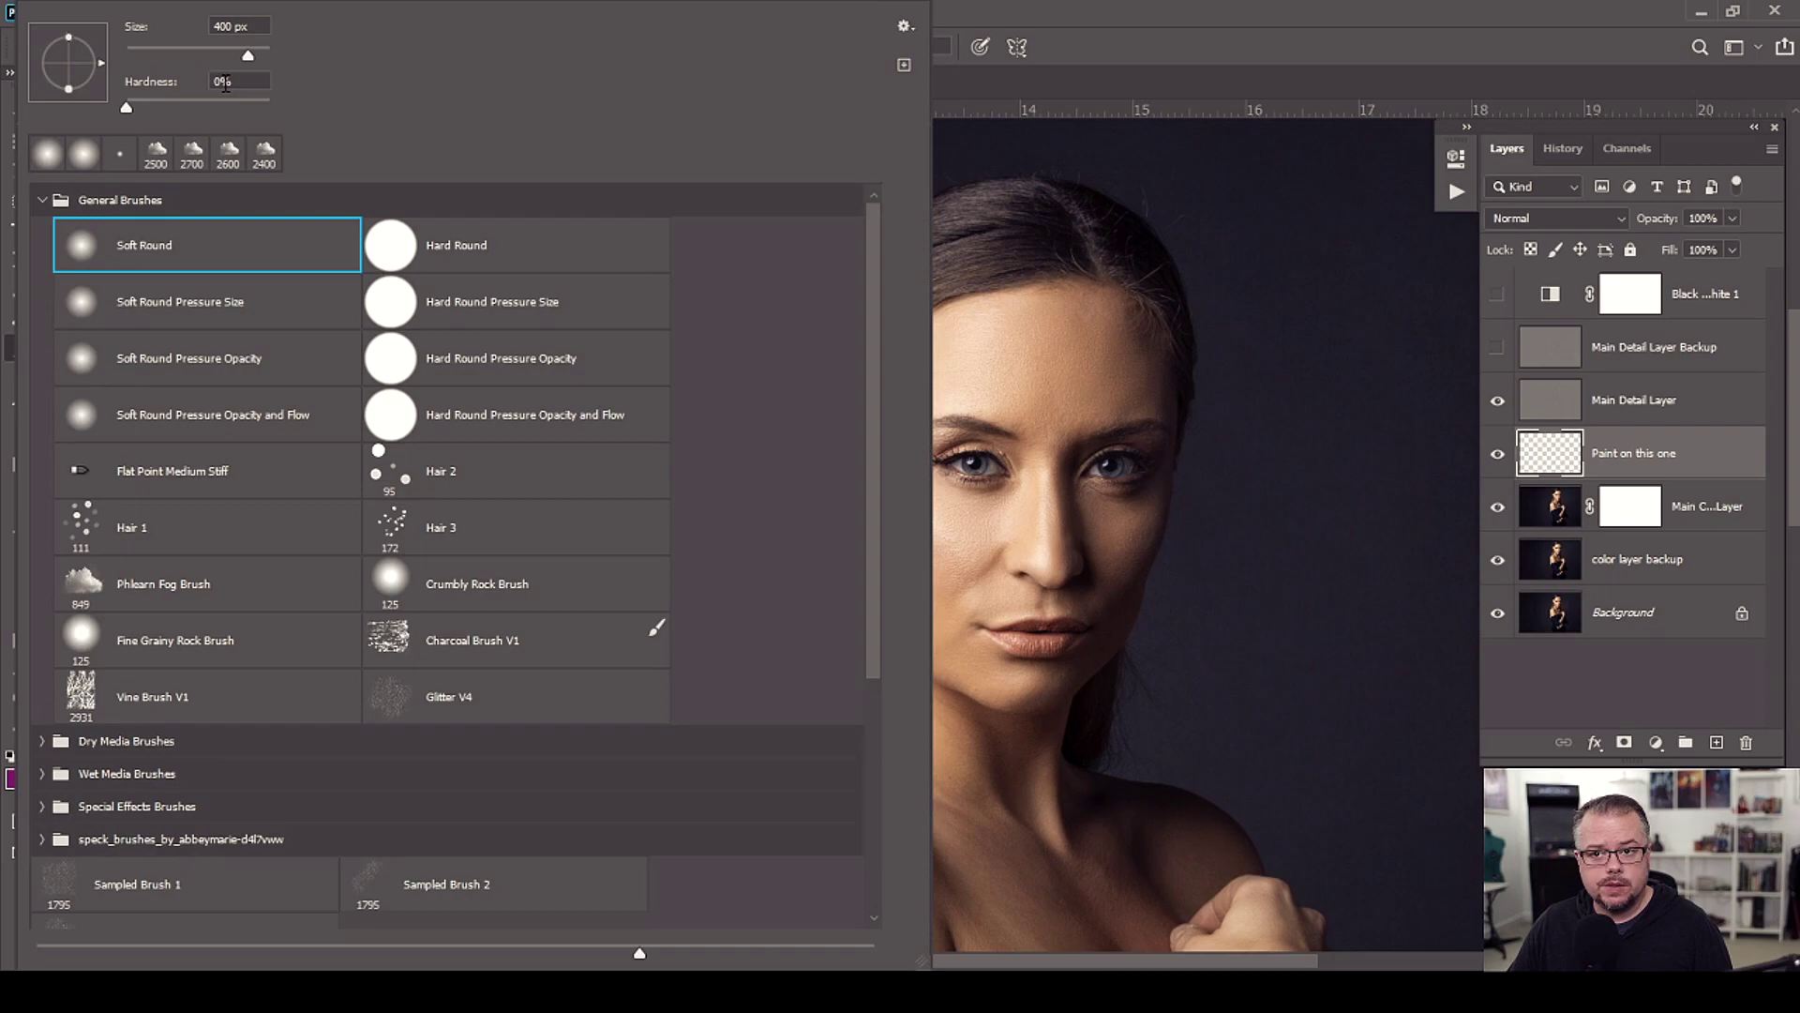
left_click(1105, 11)
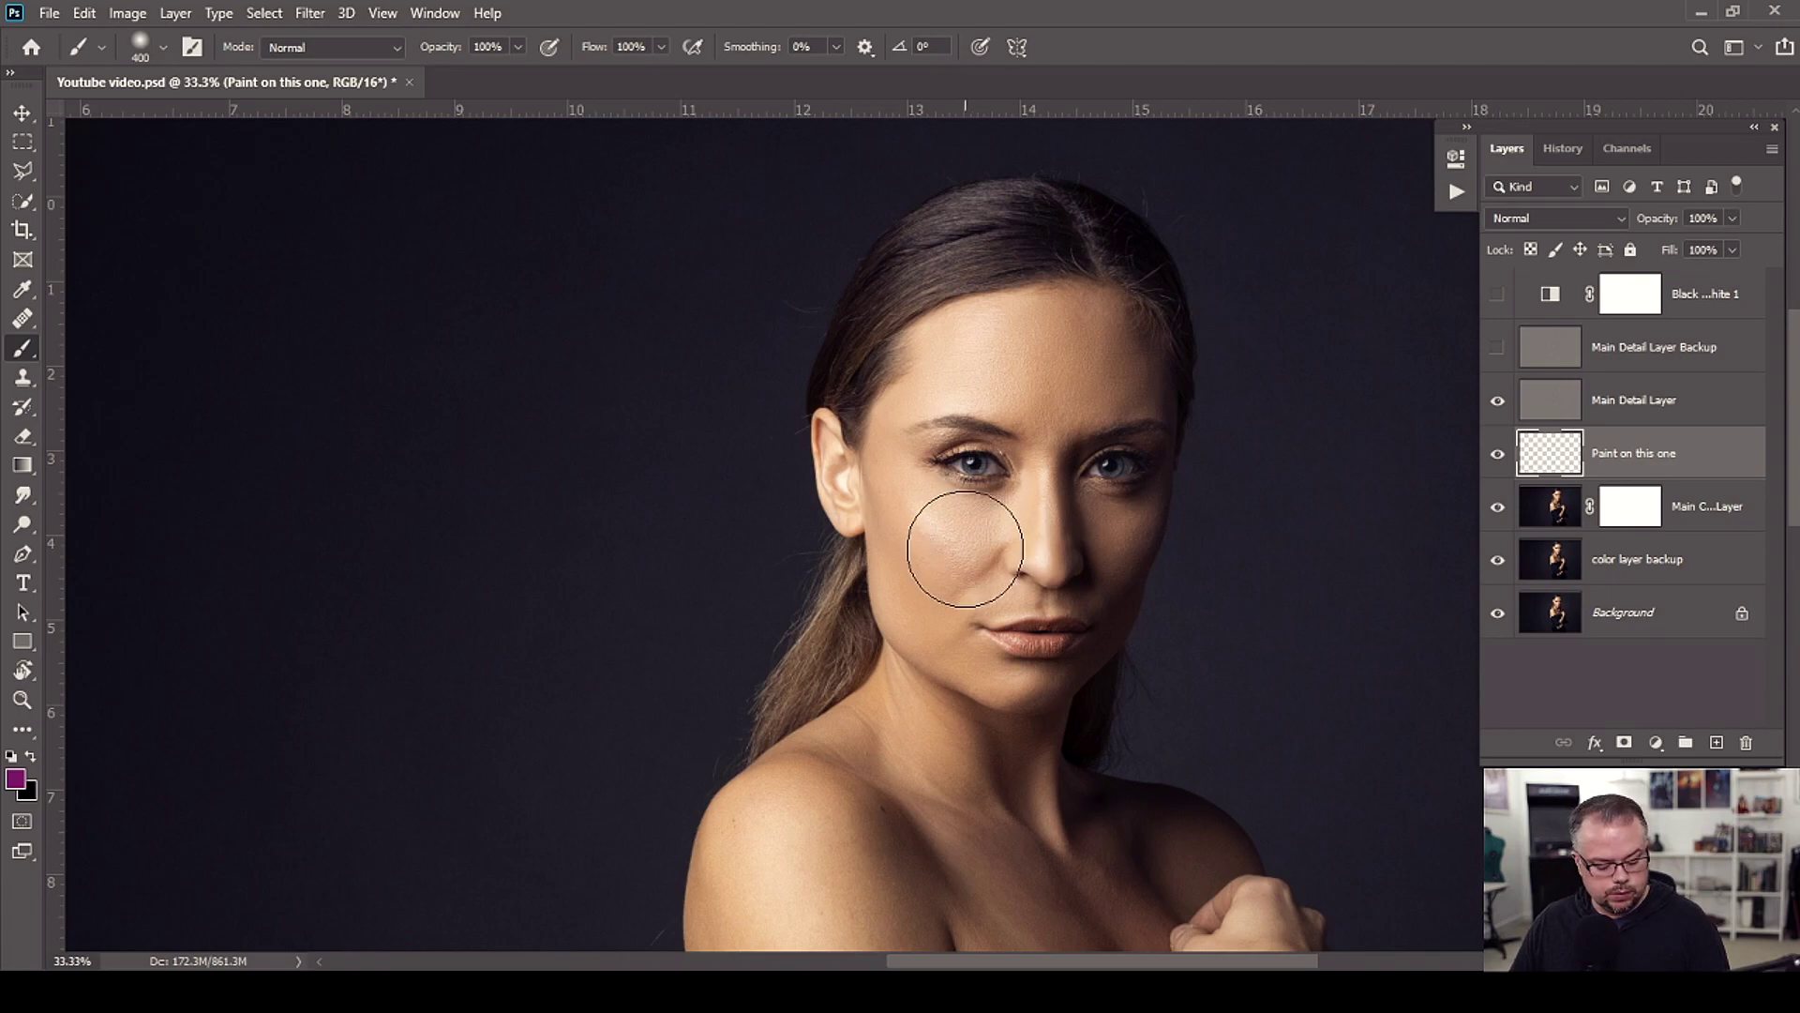
Step: Sample the skin tone just below the eye beside the visible ear as the paint color and reduce the brush size to 70 px
key("z")
left_click(1006, 521)
left_click(1014, 513)
left_click(1017, 512)
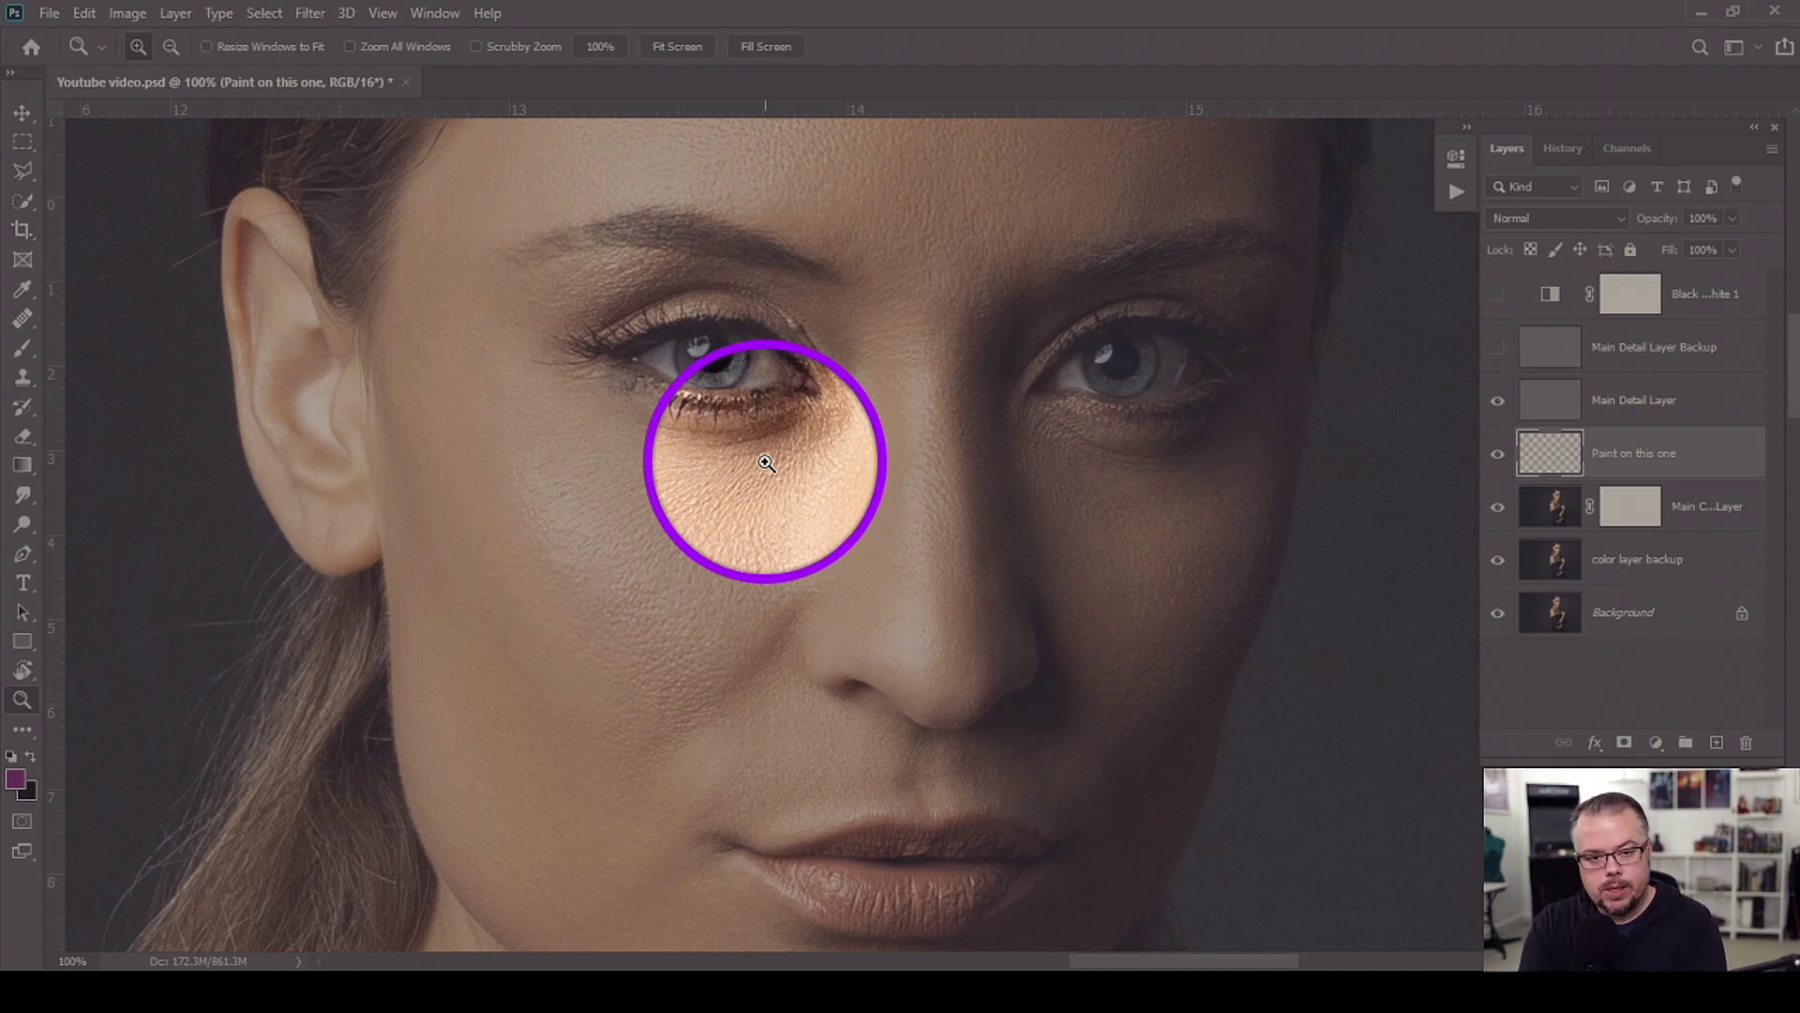
key("b")
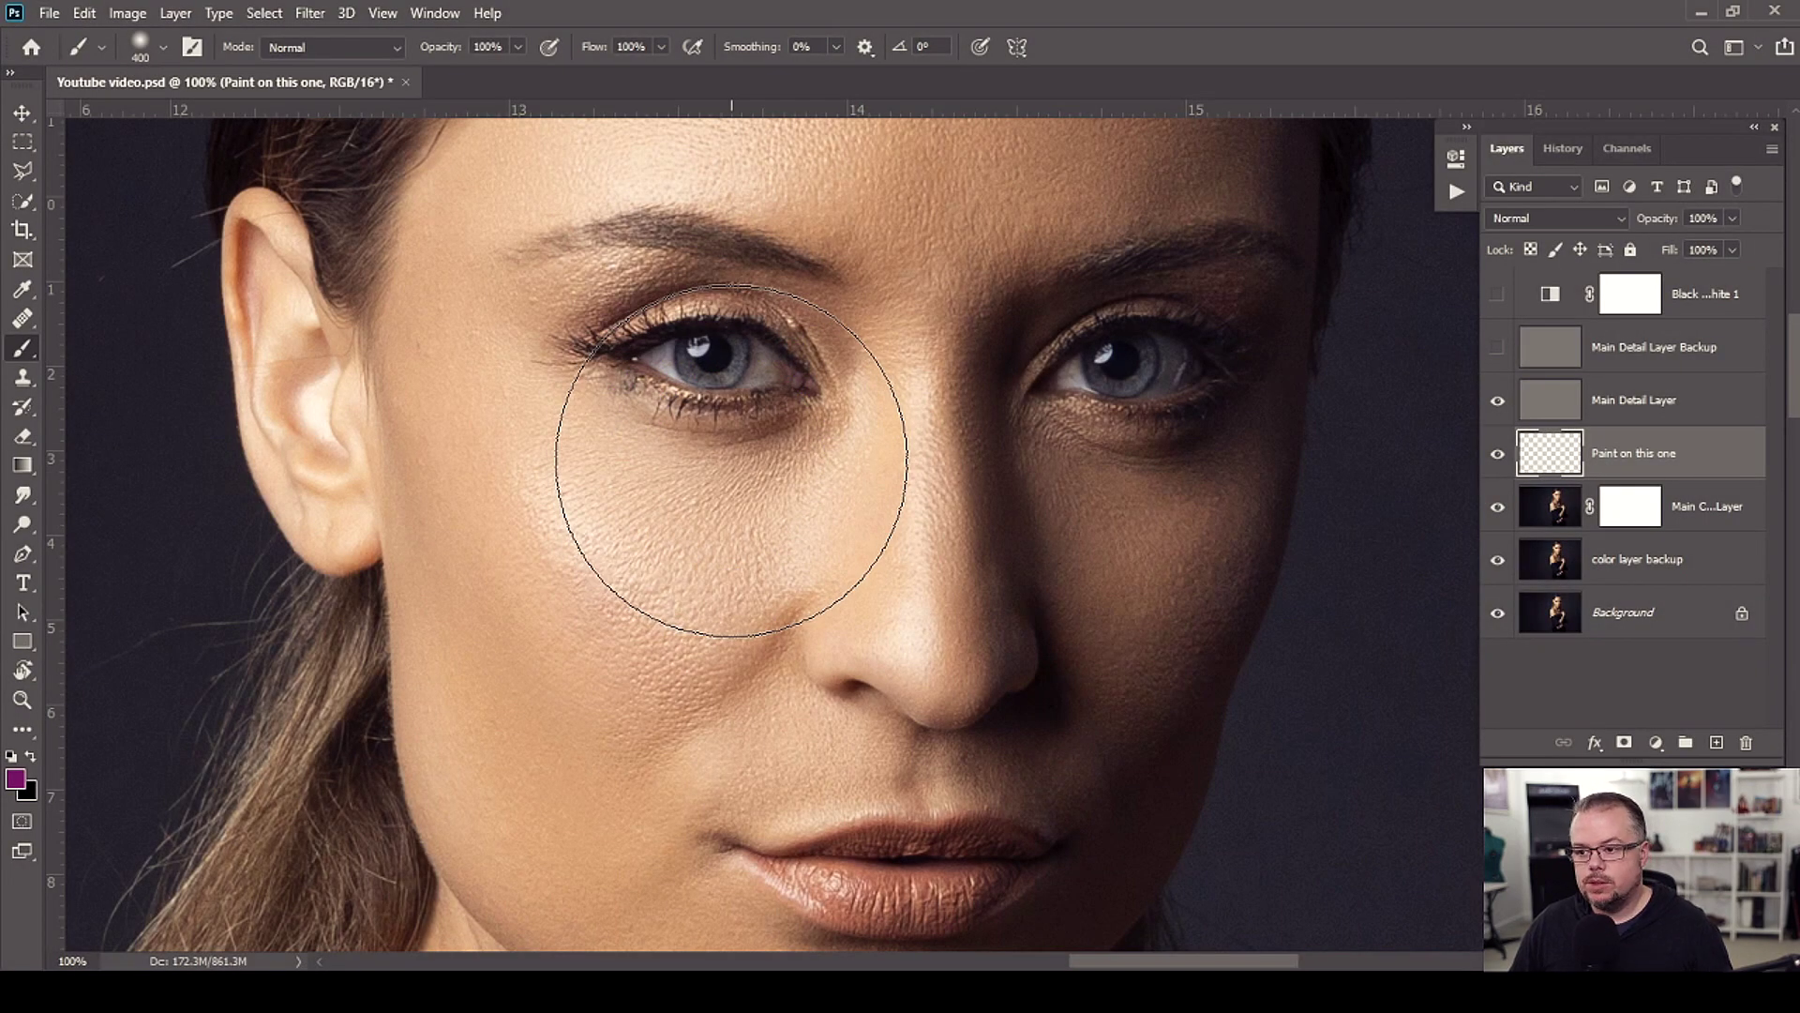
key("bracketleft")
key("bracketleft")
key("bracketleft")
key("bracketleft")
key("bracketleft")
key("bracketleft")
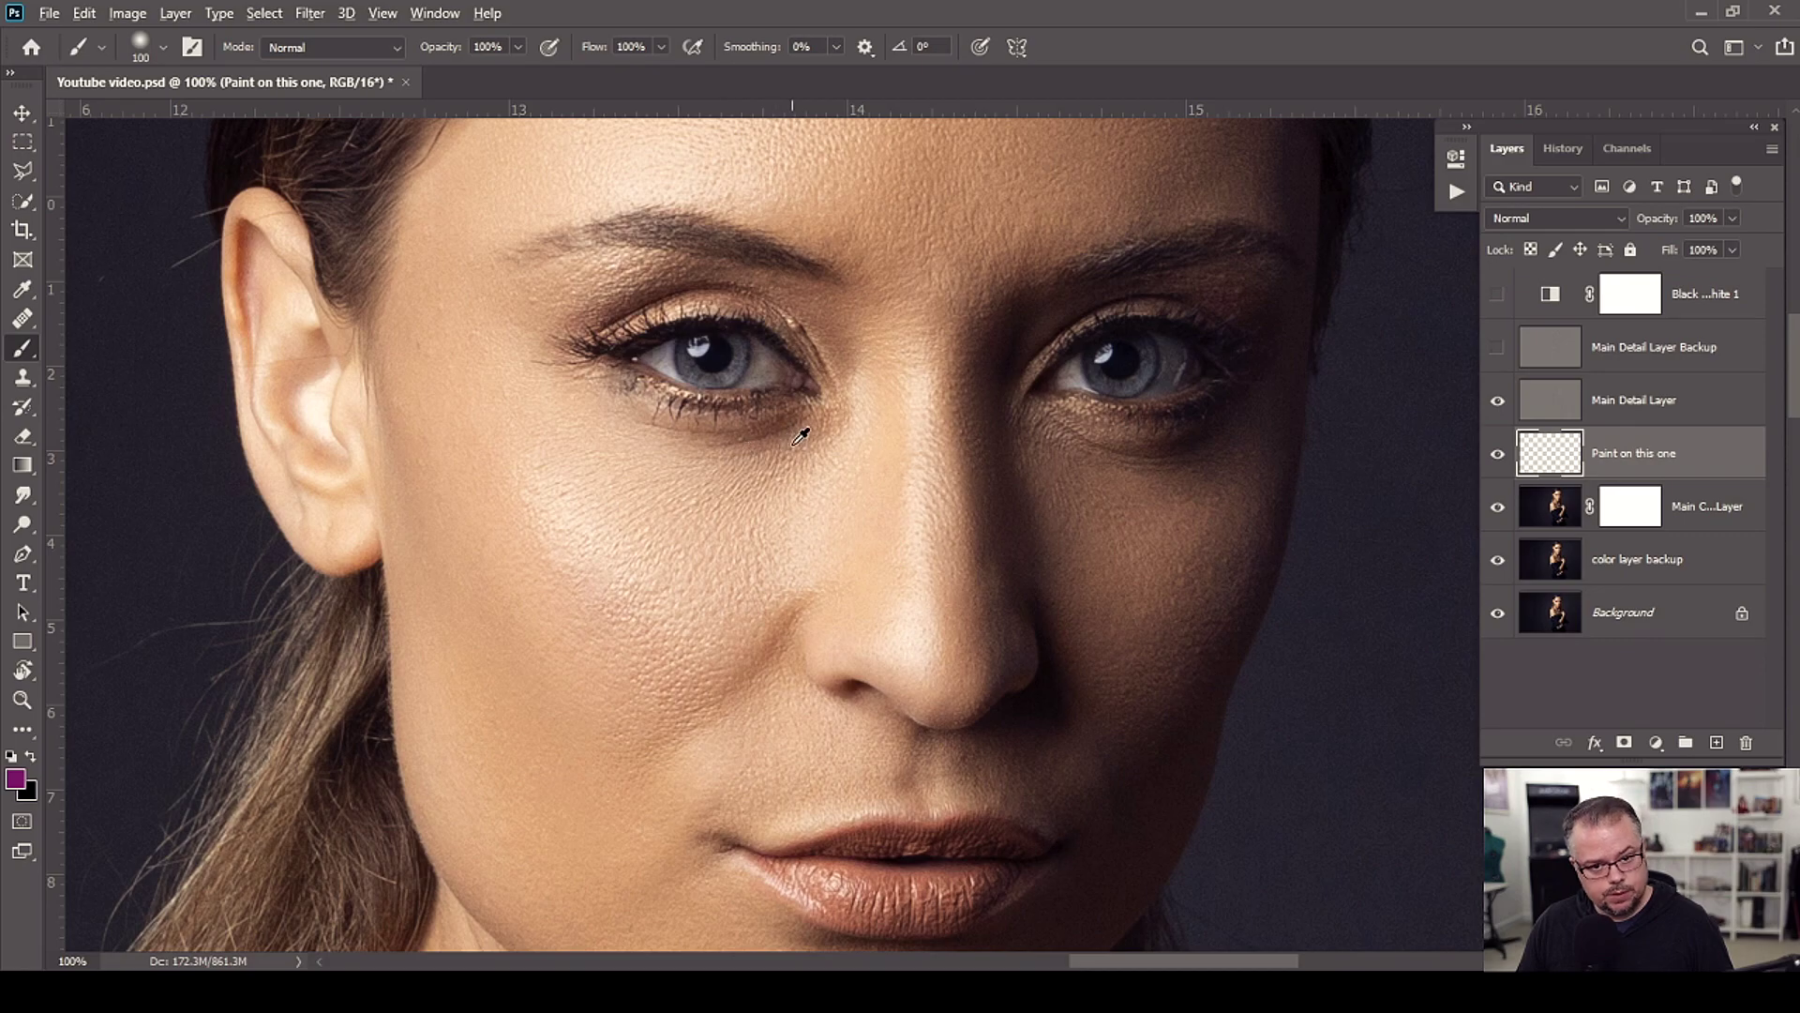
left_click(706, 470, "alt")
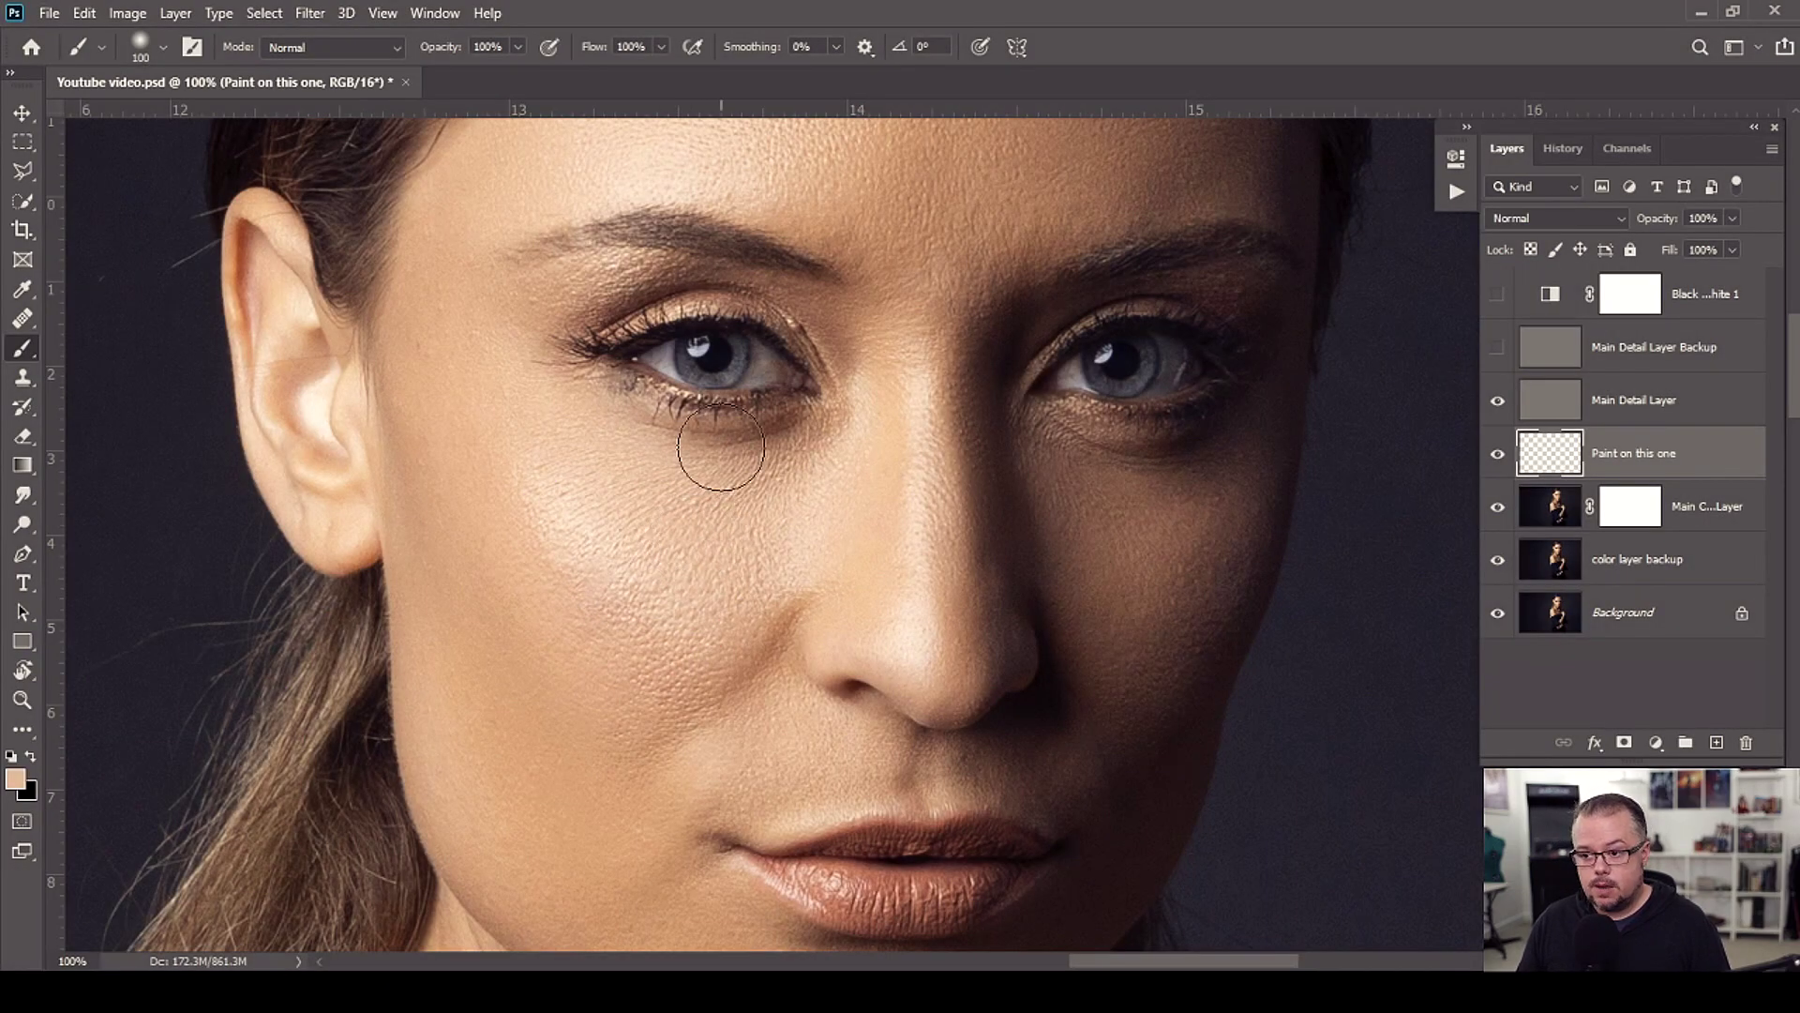
key("bracketleft")
key("bracketleft")
key("bracketleft")
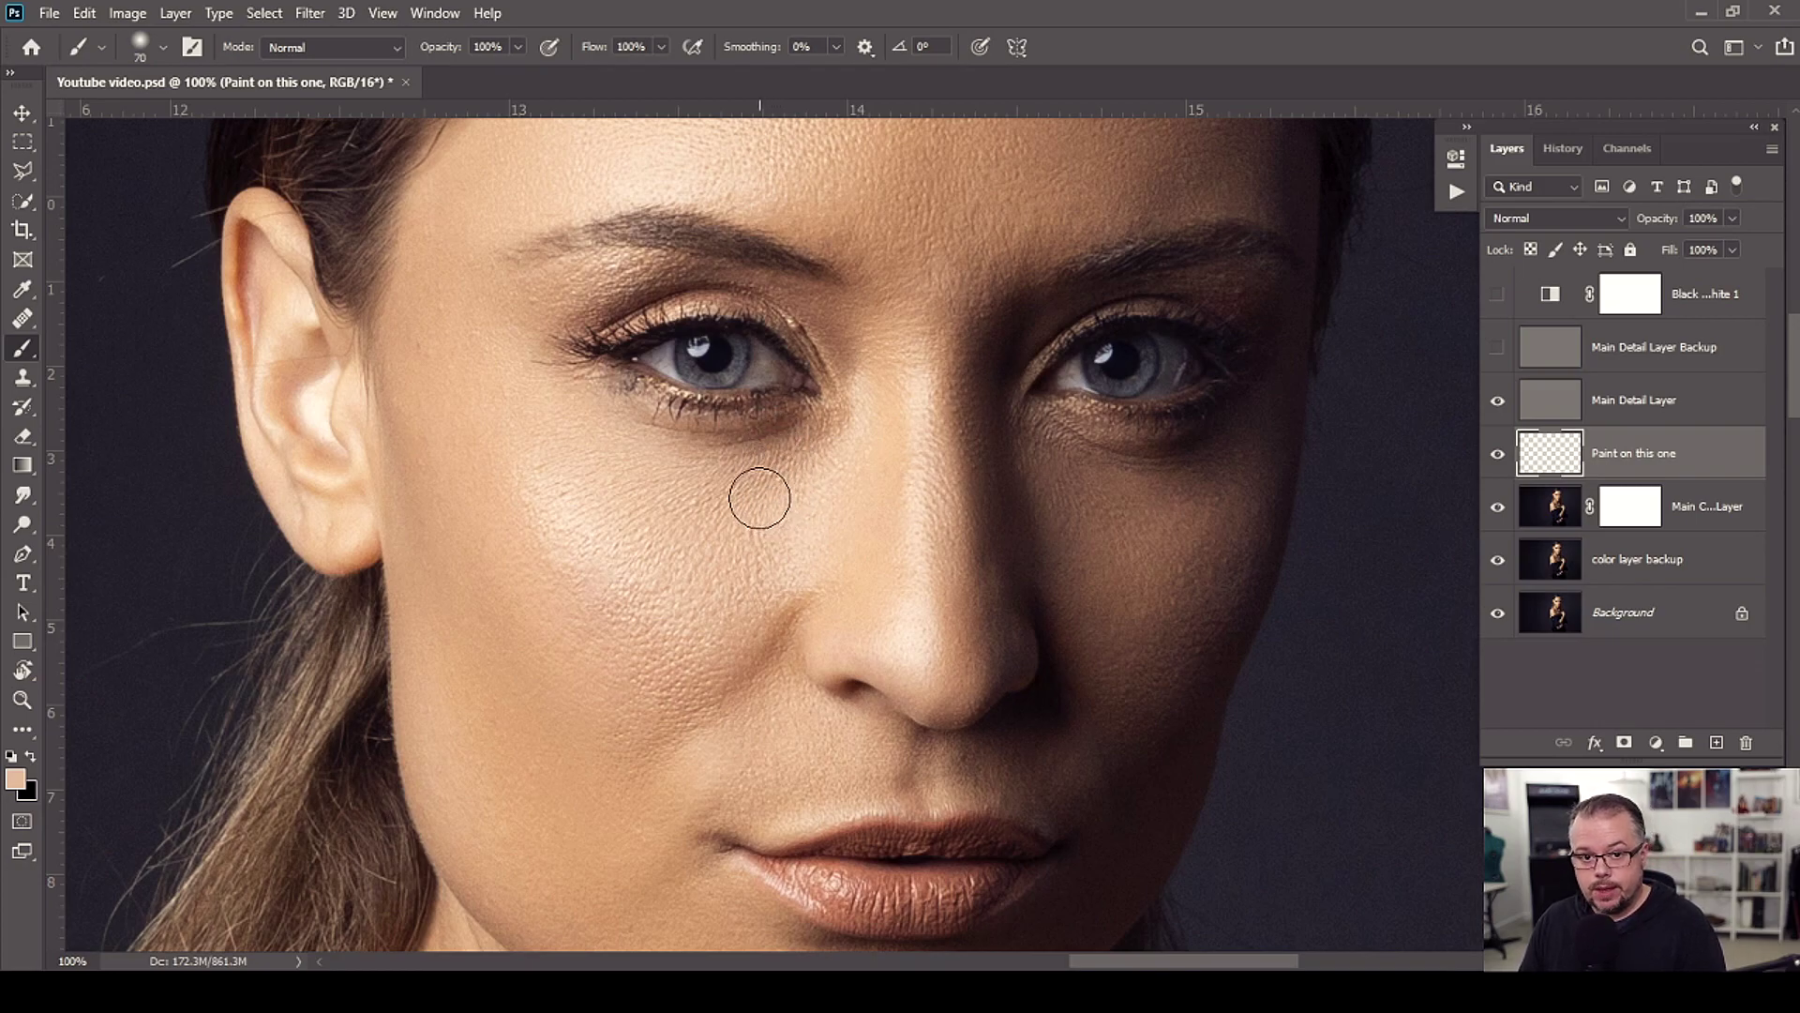
Step: Set the brush flow to 1% and paint the sampled skin tone near the inner corner below that eye
left_click(661, 49)
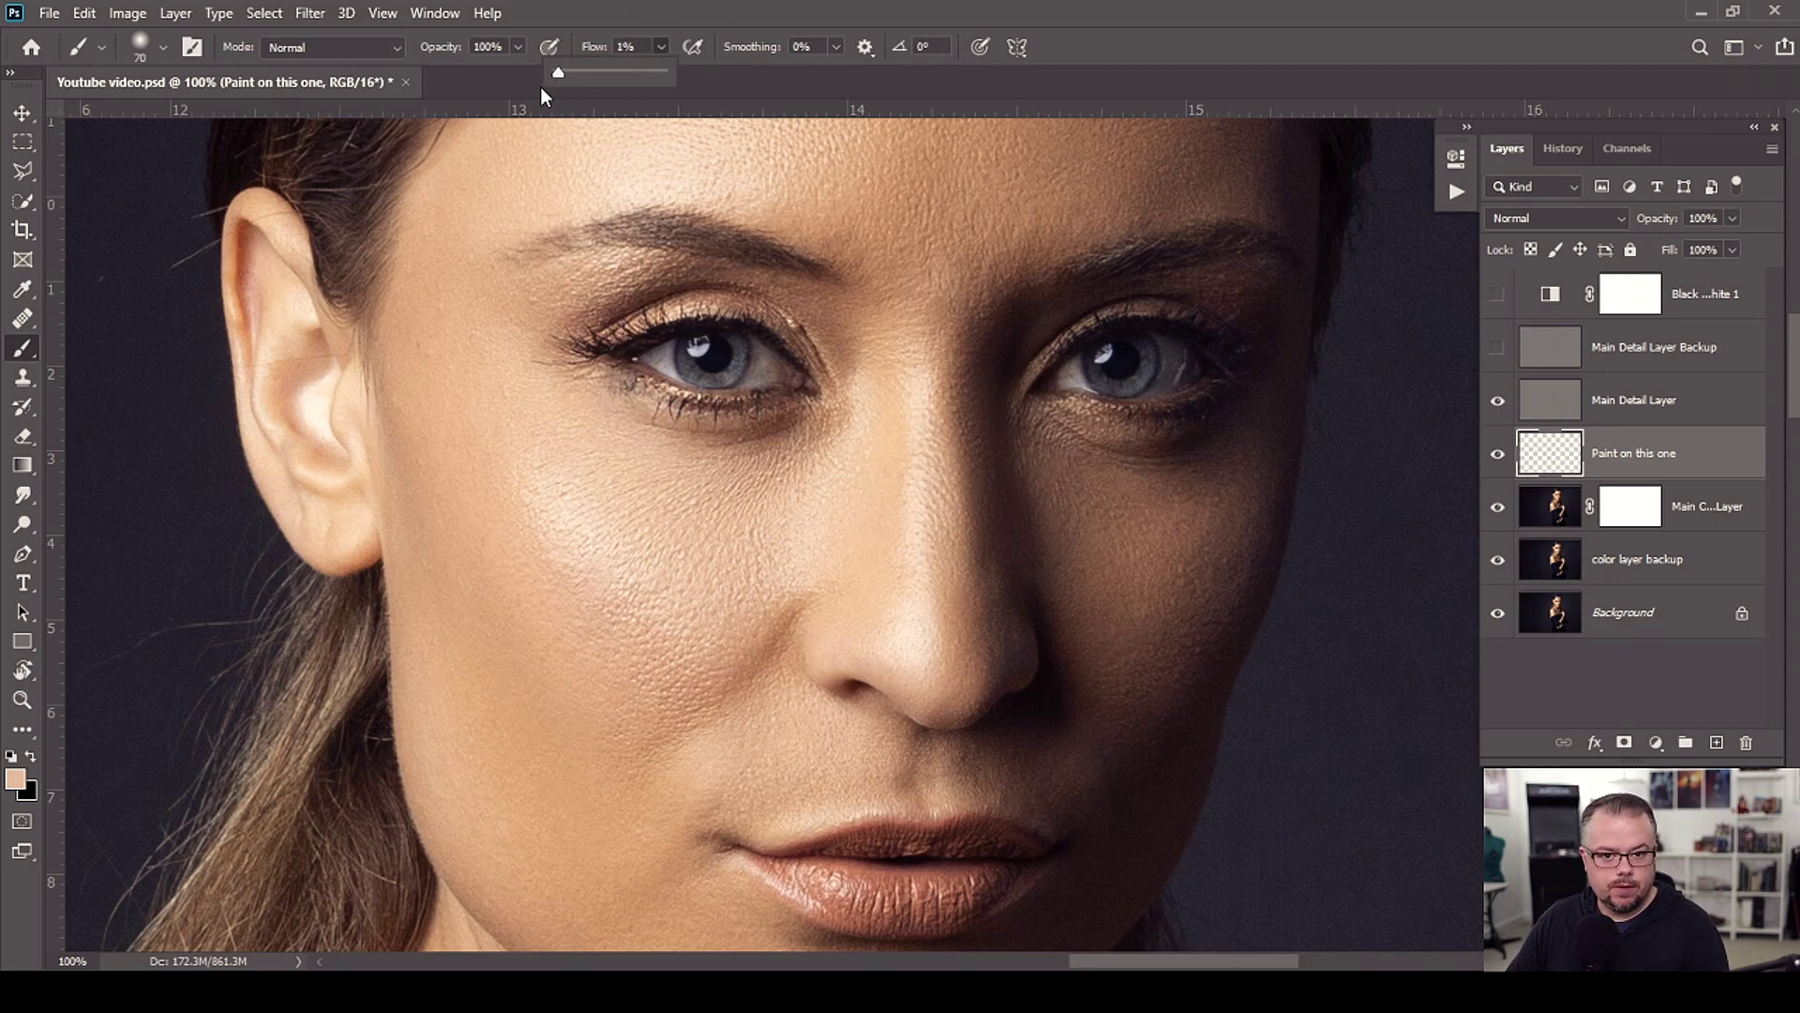
left_click_drag(607, 80, 668, 77)
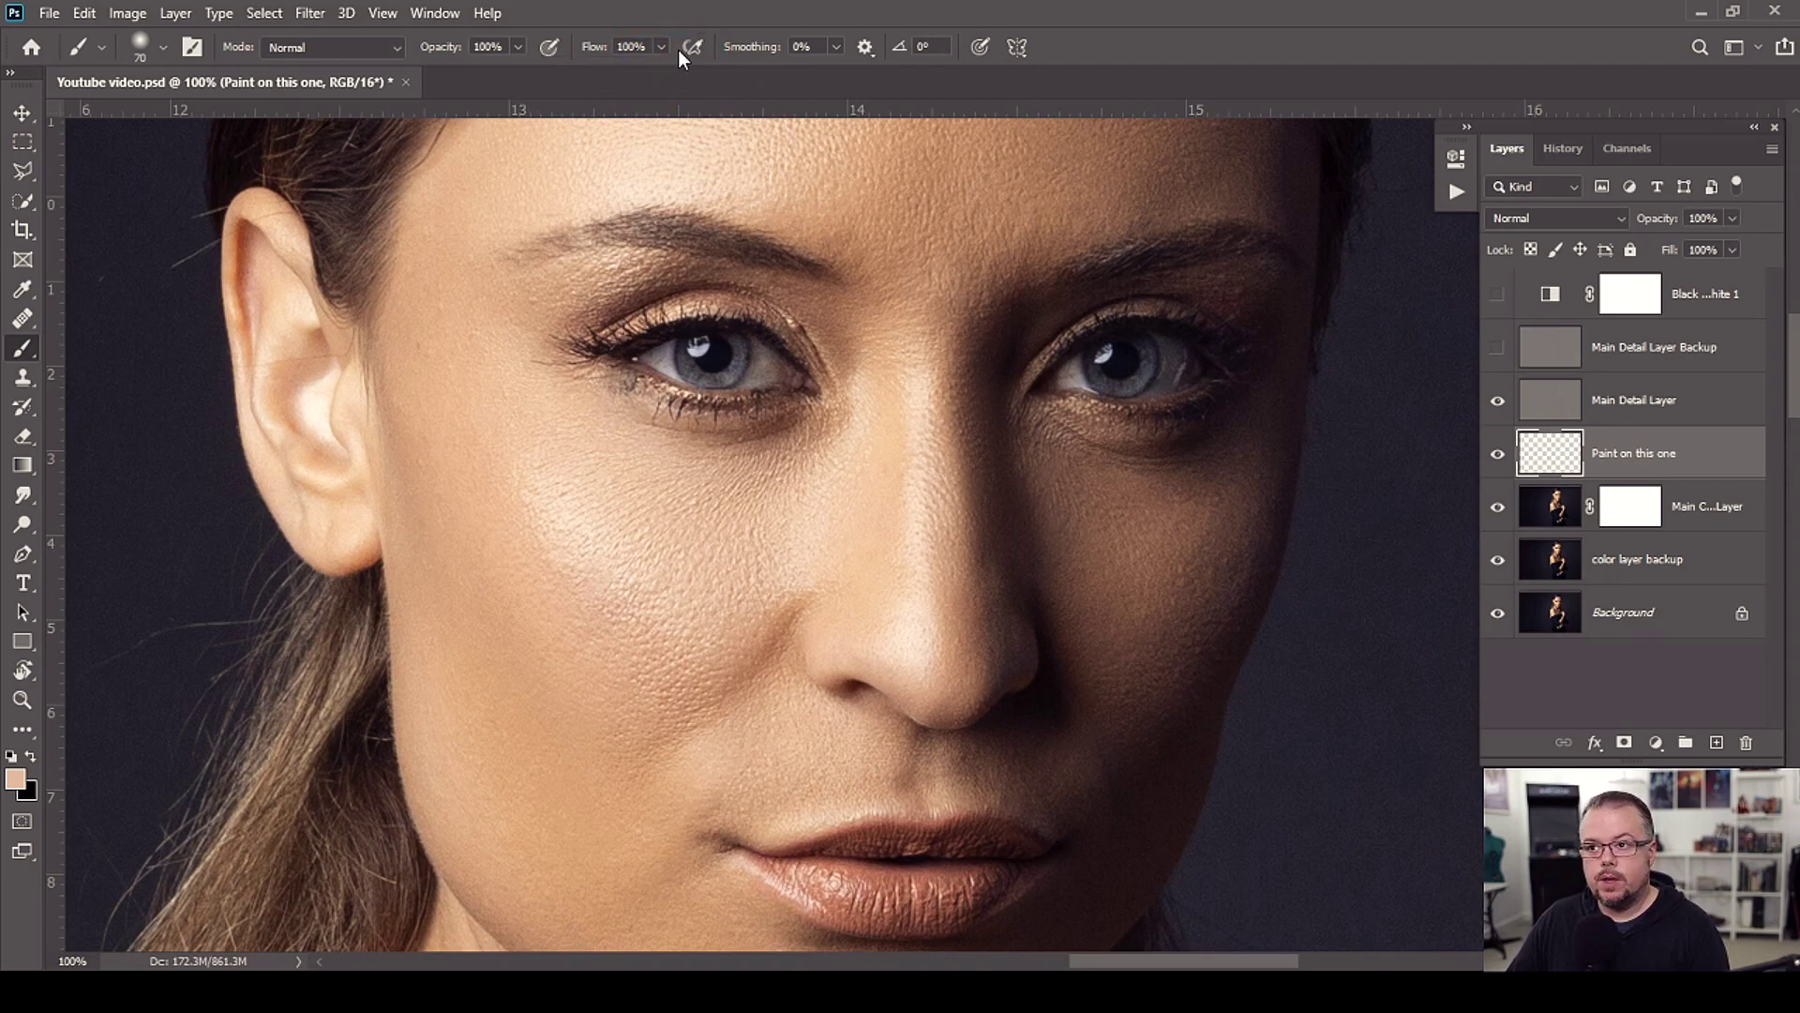
left_click(661, 49)
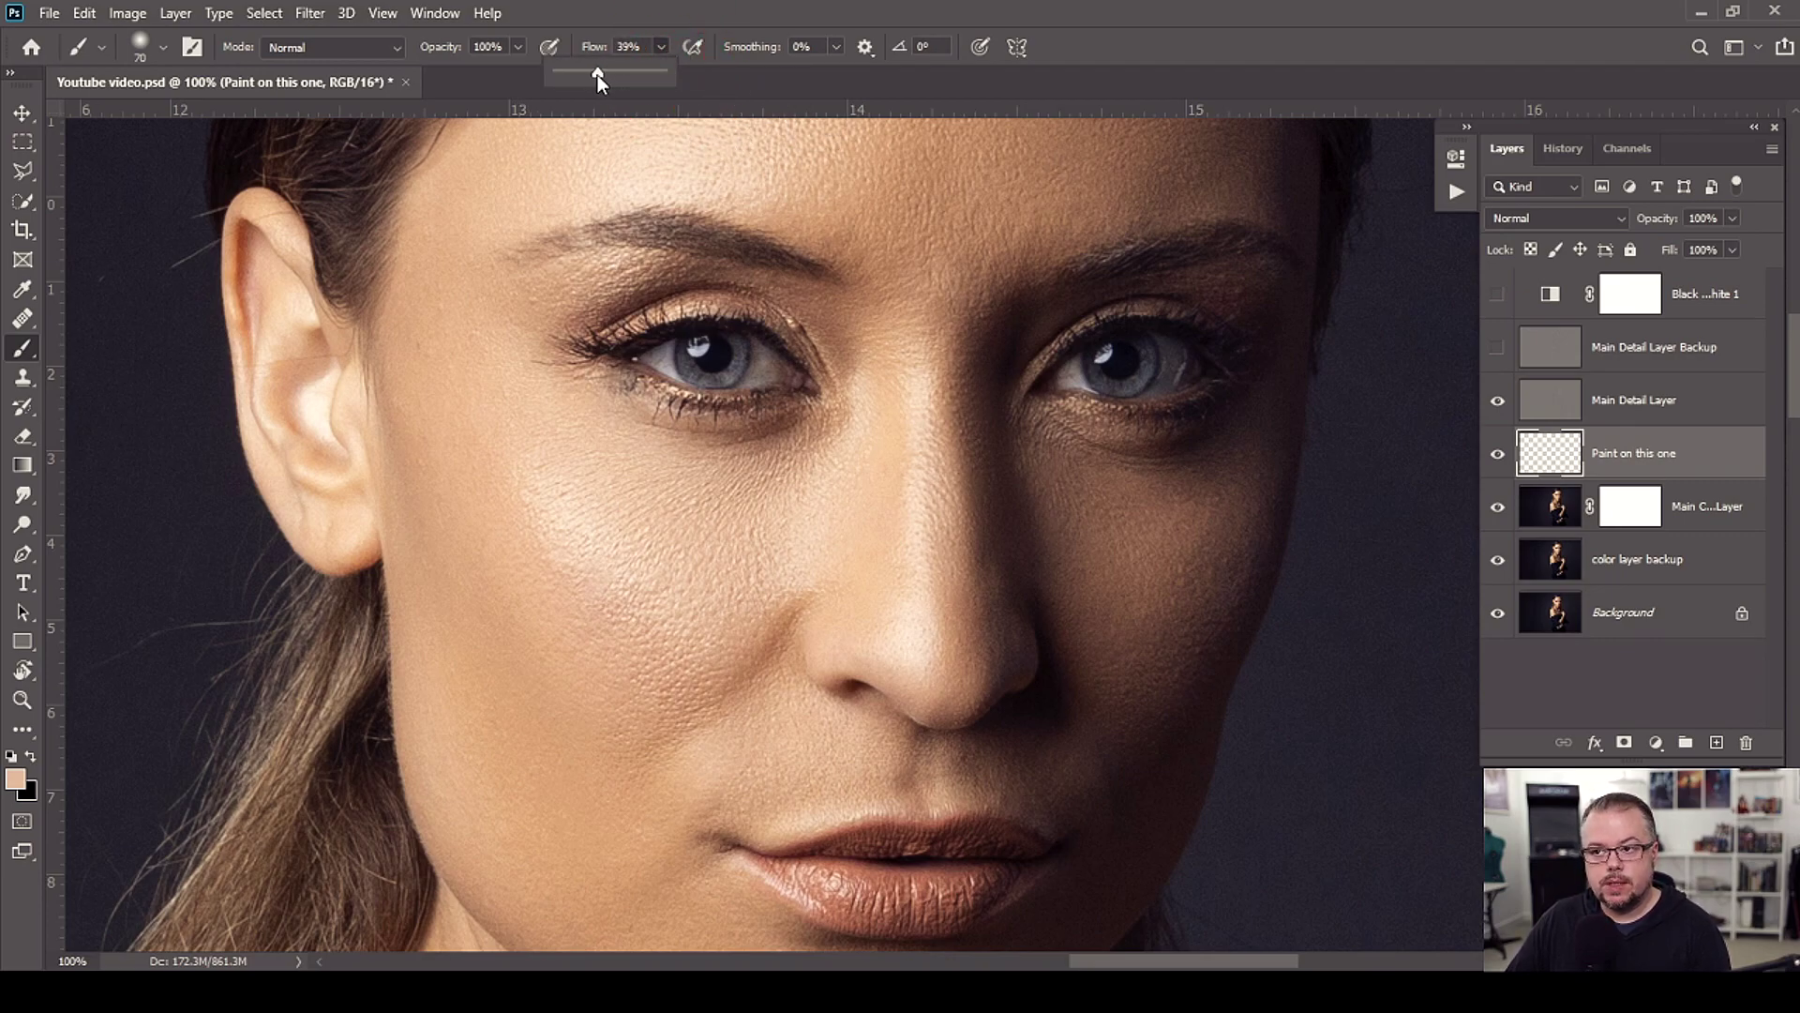
left_click_drag(564, 76, 573, 77)
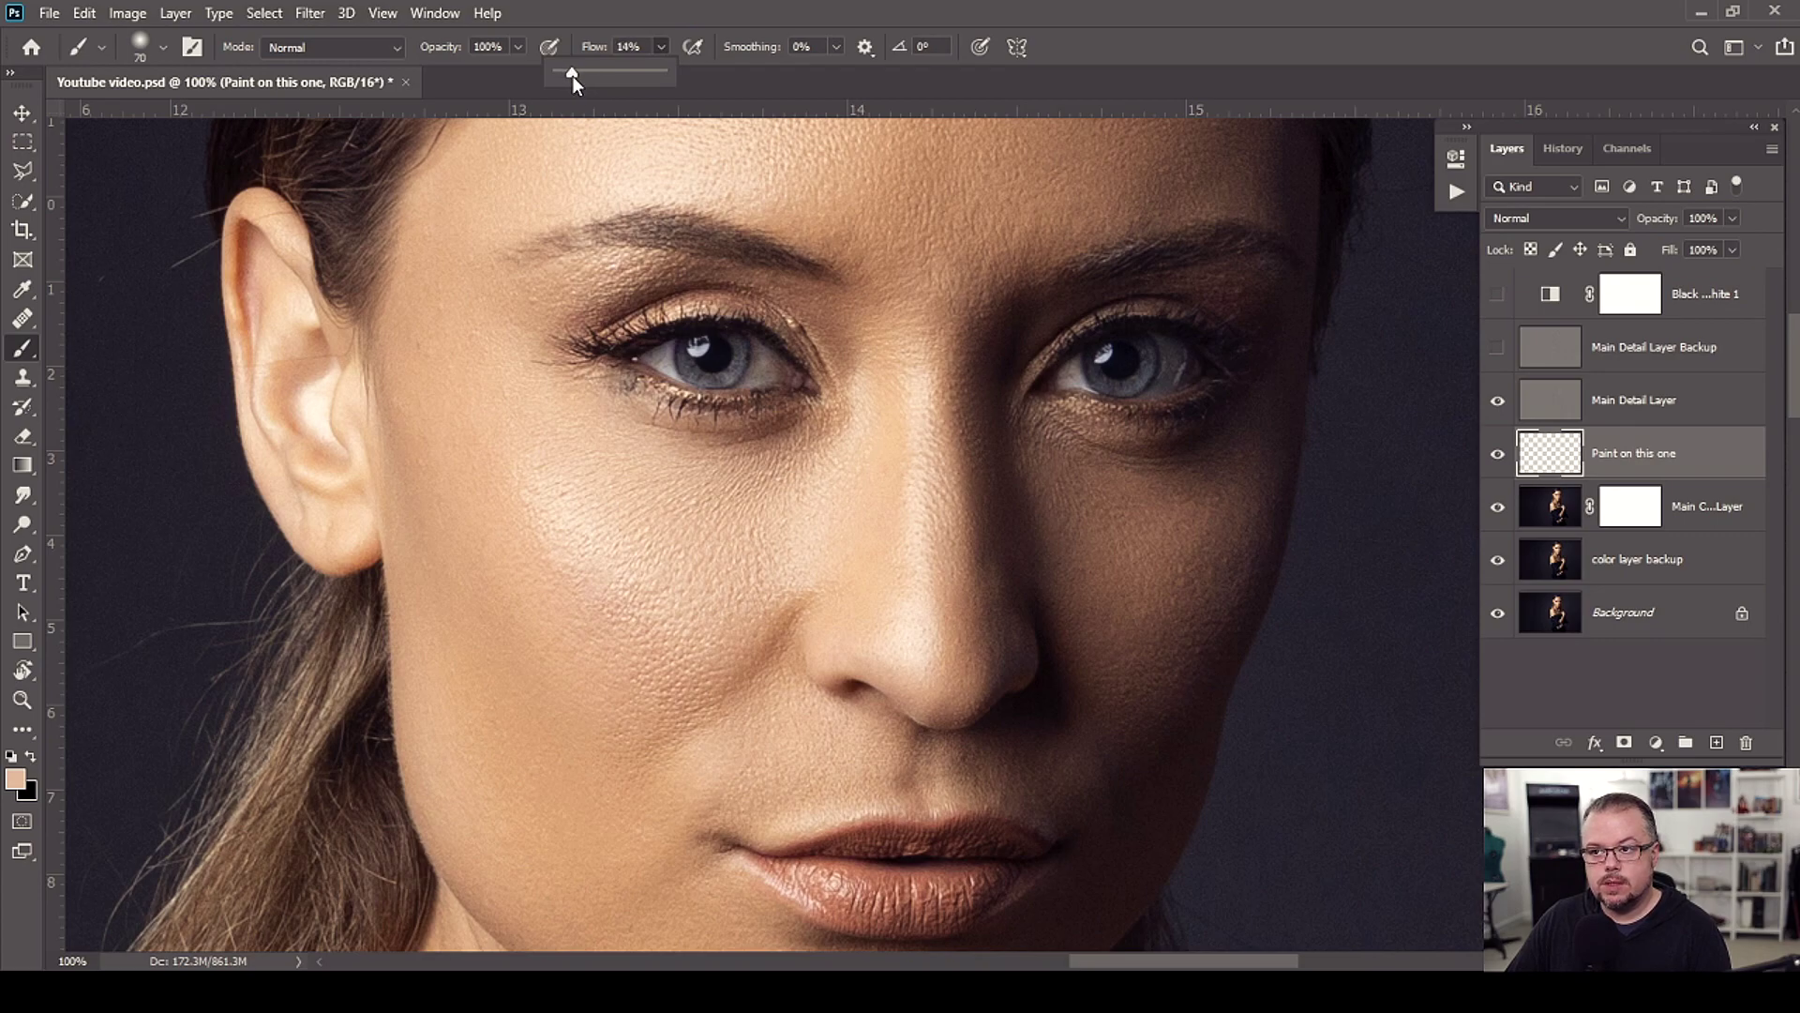
left_click_drag(570, 77, 567, 75)
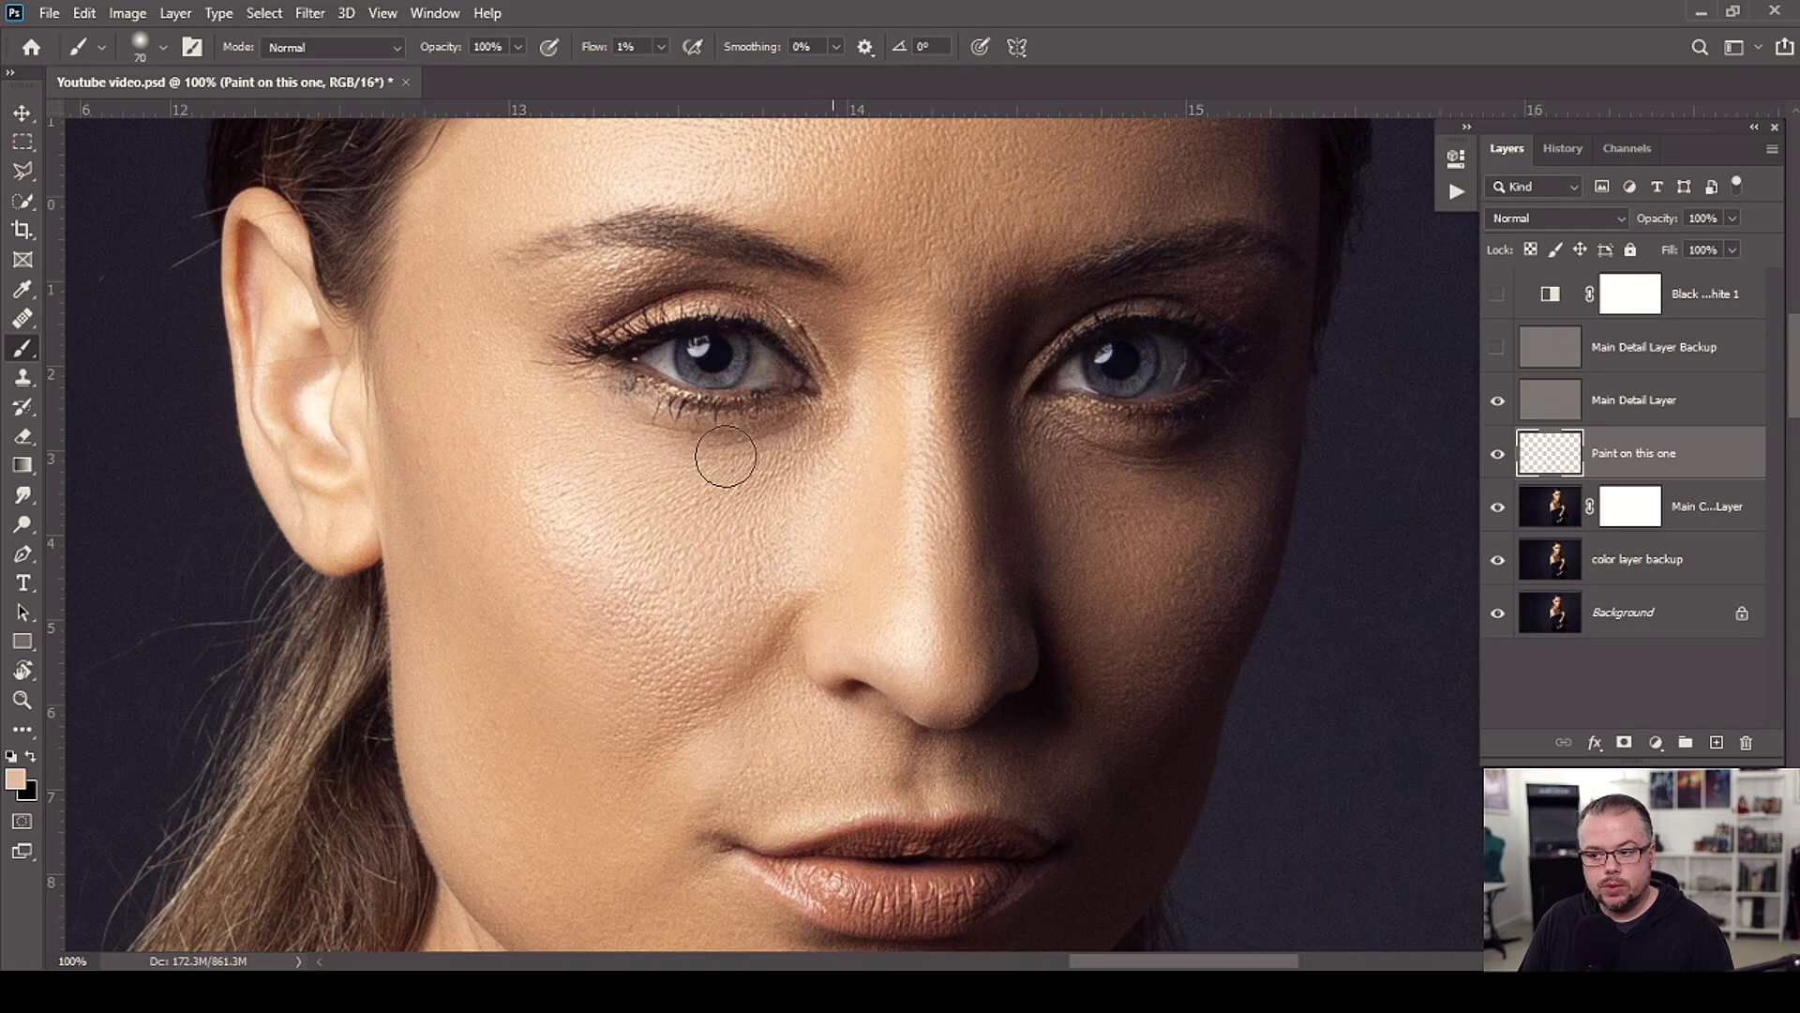
mouse_move(847, 417)
left_mouse_down()
mouse_move(817, 421)
mouse_move(832, 385)
mouse_move(868, 426)
mouse_move(829, 441)
left_mouse_up()
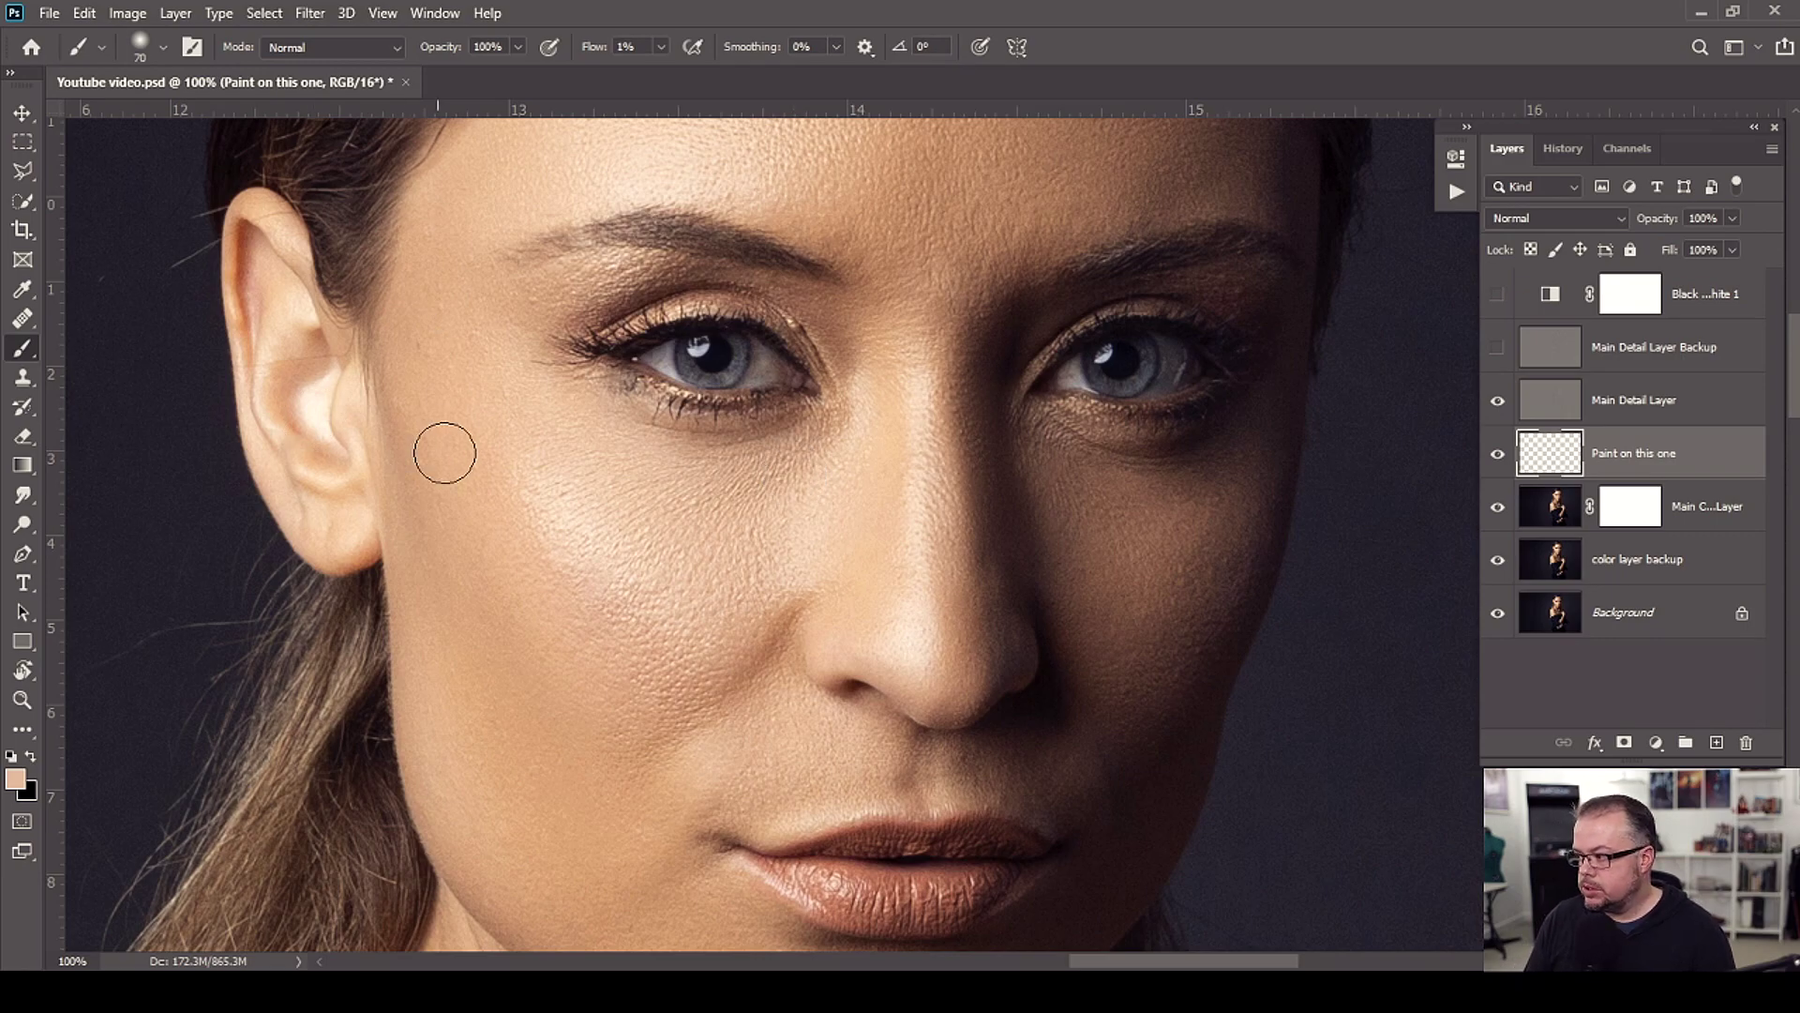
Step: Reduce the brush size to 20 px and paint the sampled skin tone over the dark area beneath the eye and at its inner corner
key("bracketleft")
key("bracketleft")
key("bracketleft")
key("bracketleft")
key("bracketleft")
key("bracketleft")
key("bracketleft")
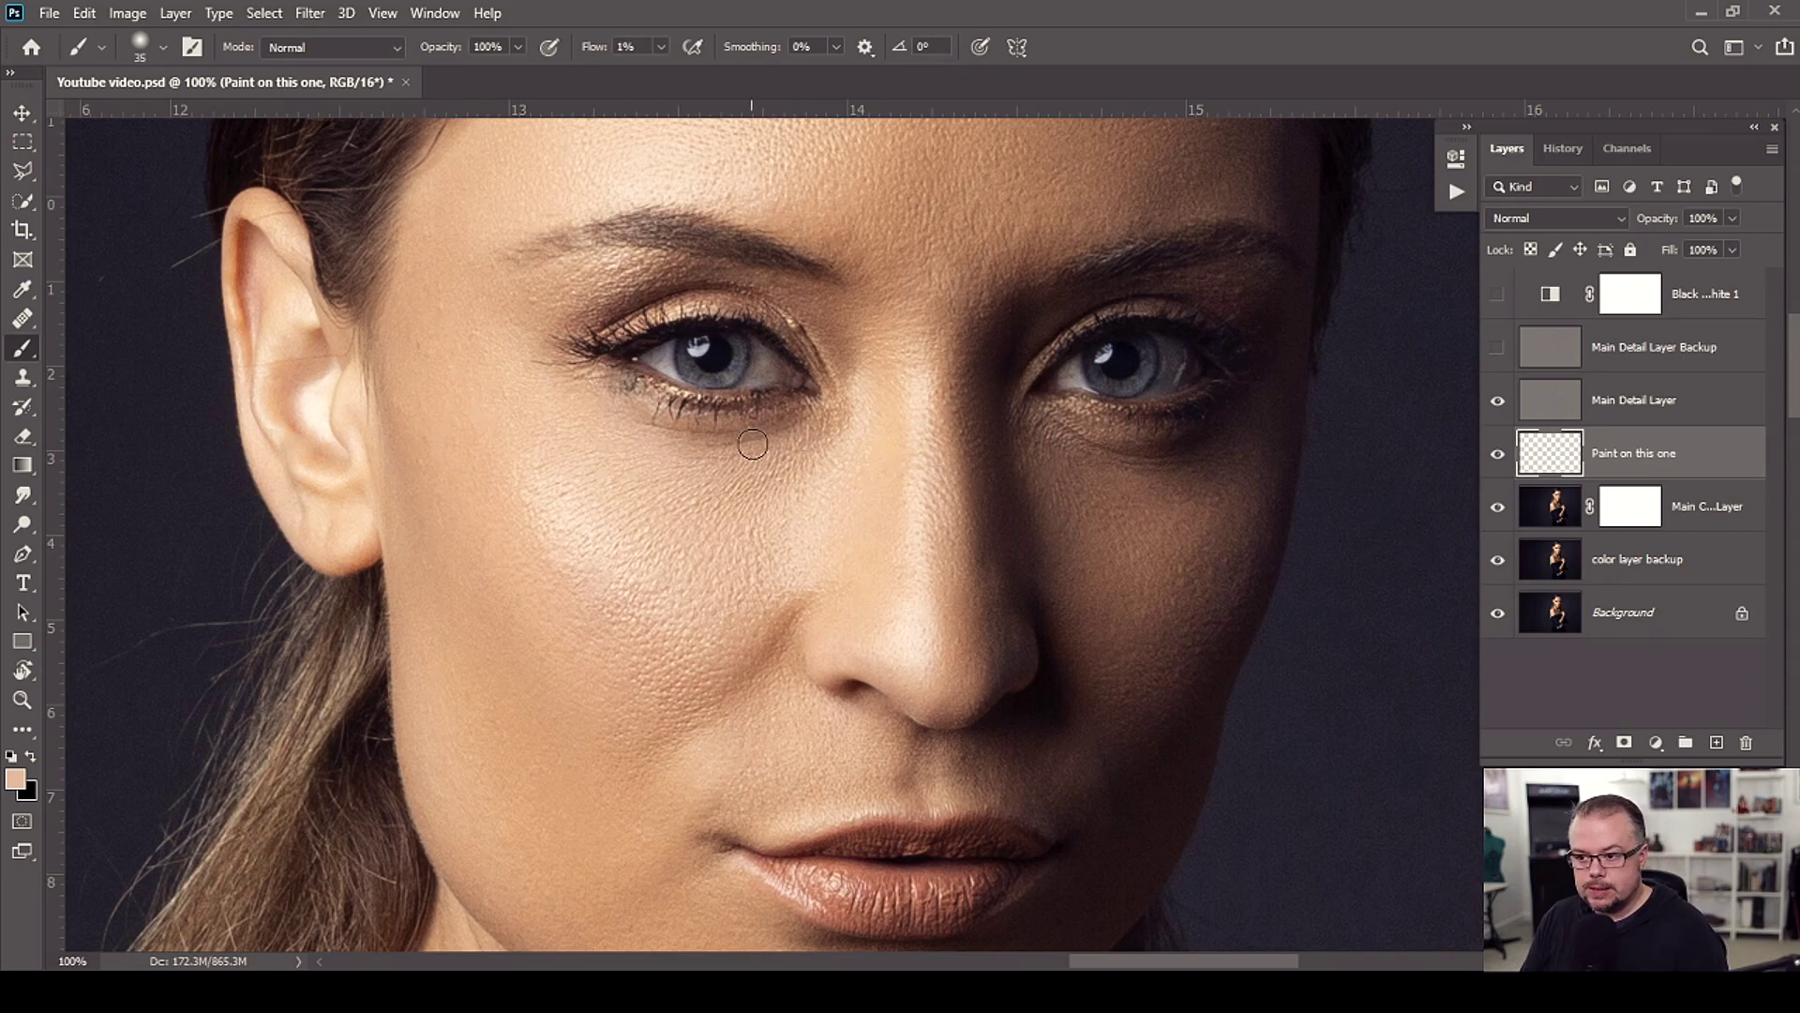
key("z")
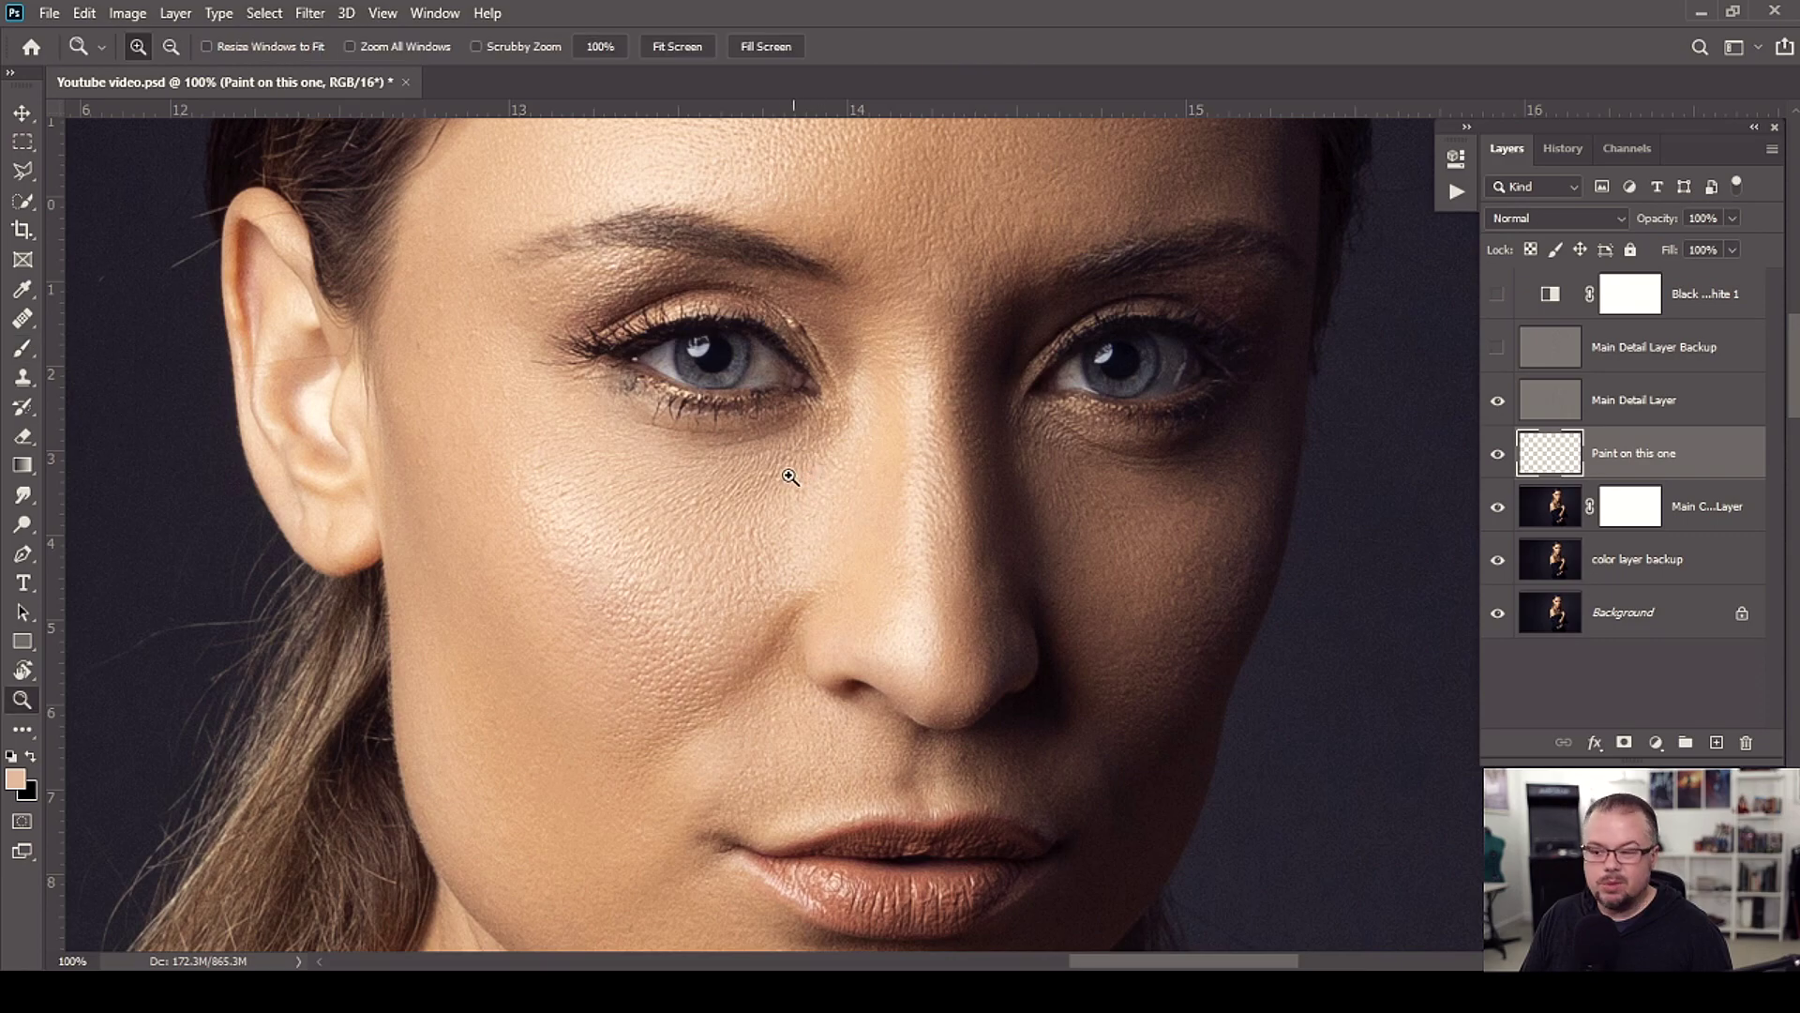
left_click(767, 469)
key("b")
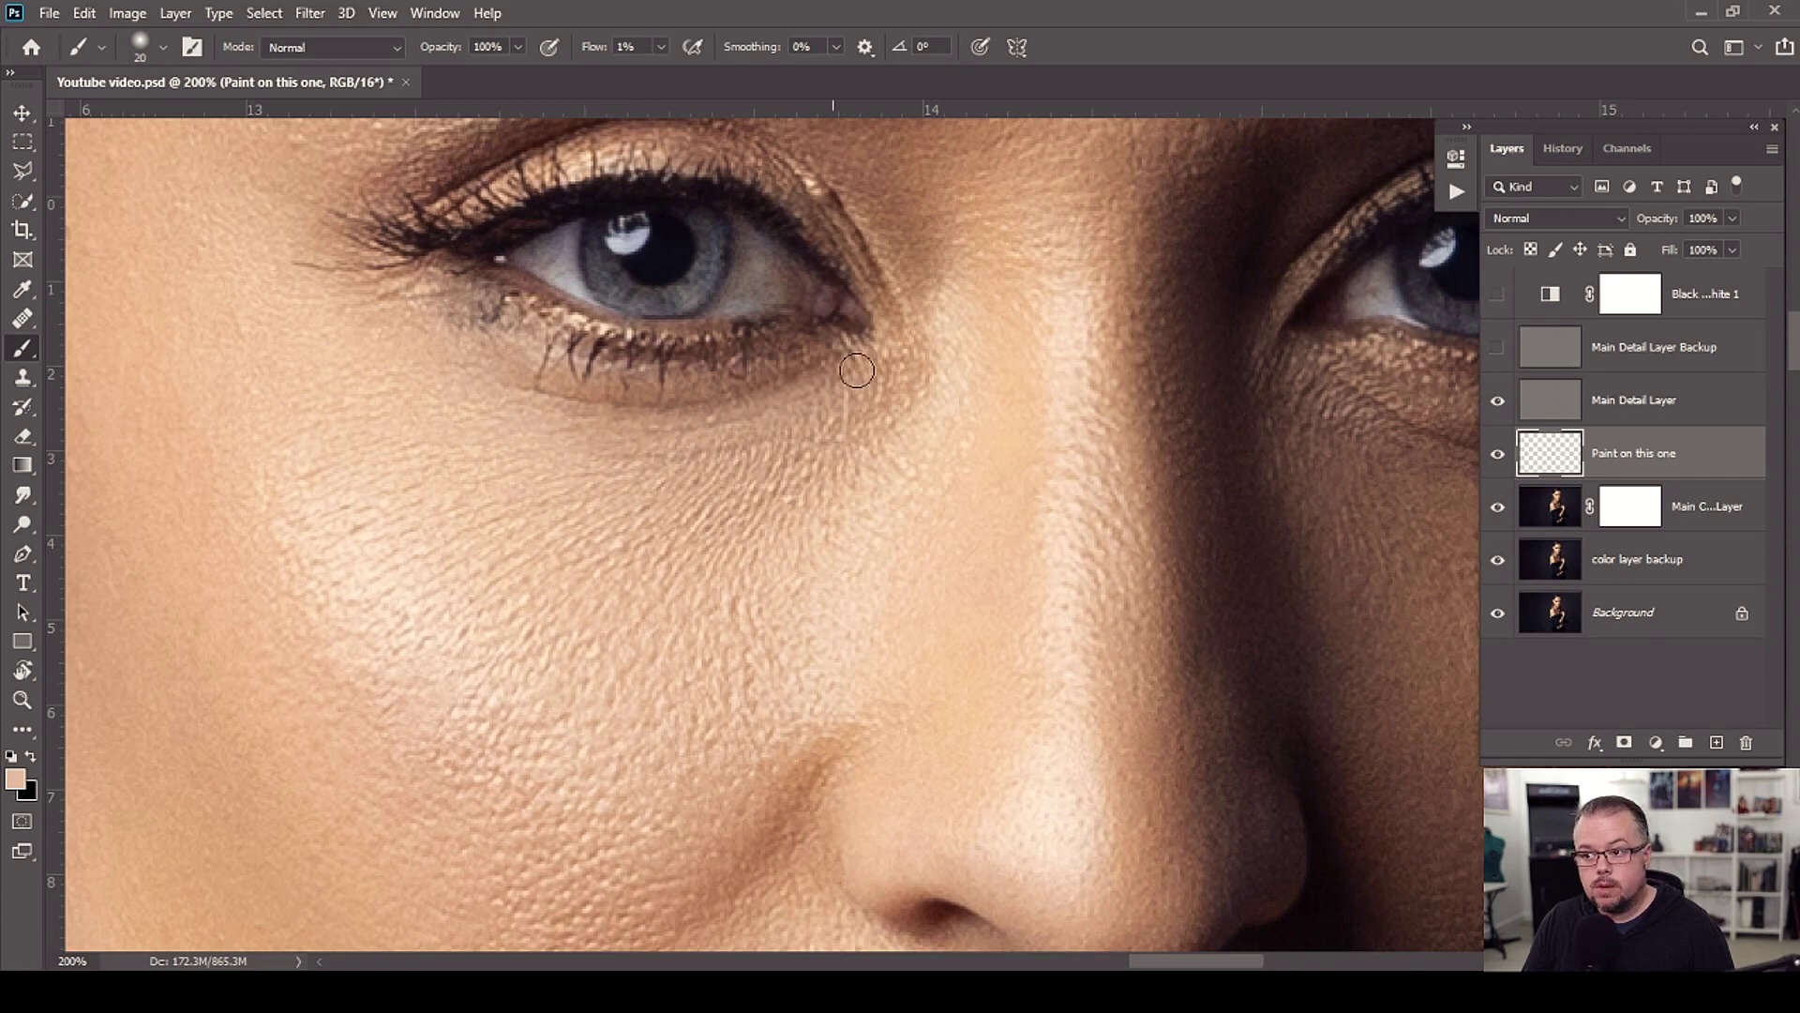
mouse_move(664, 466)
left_mouse_down()
mouse_move(747, 446)
mouse_move(834, 367)
left_mouse_up()
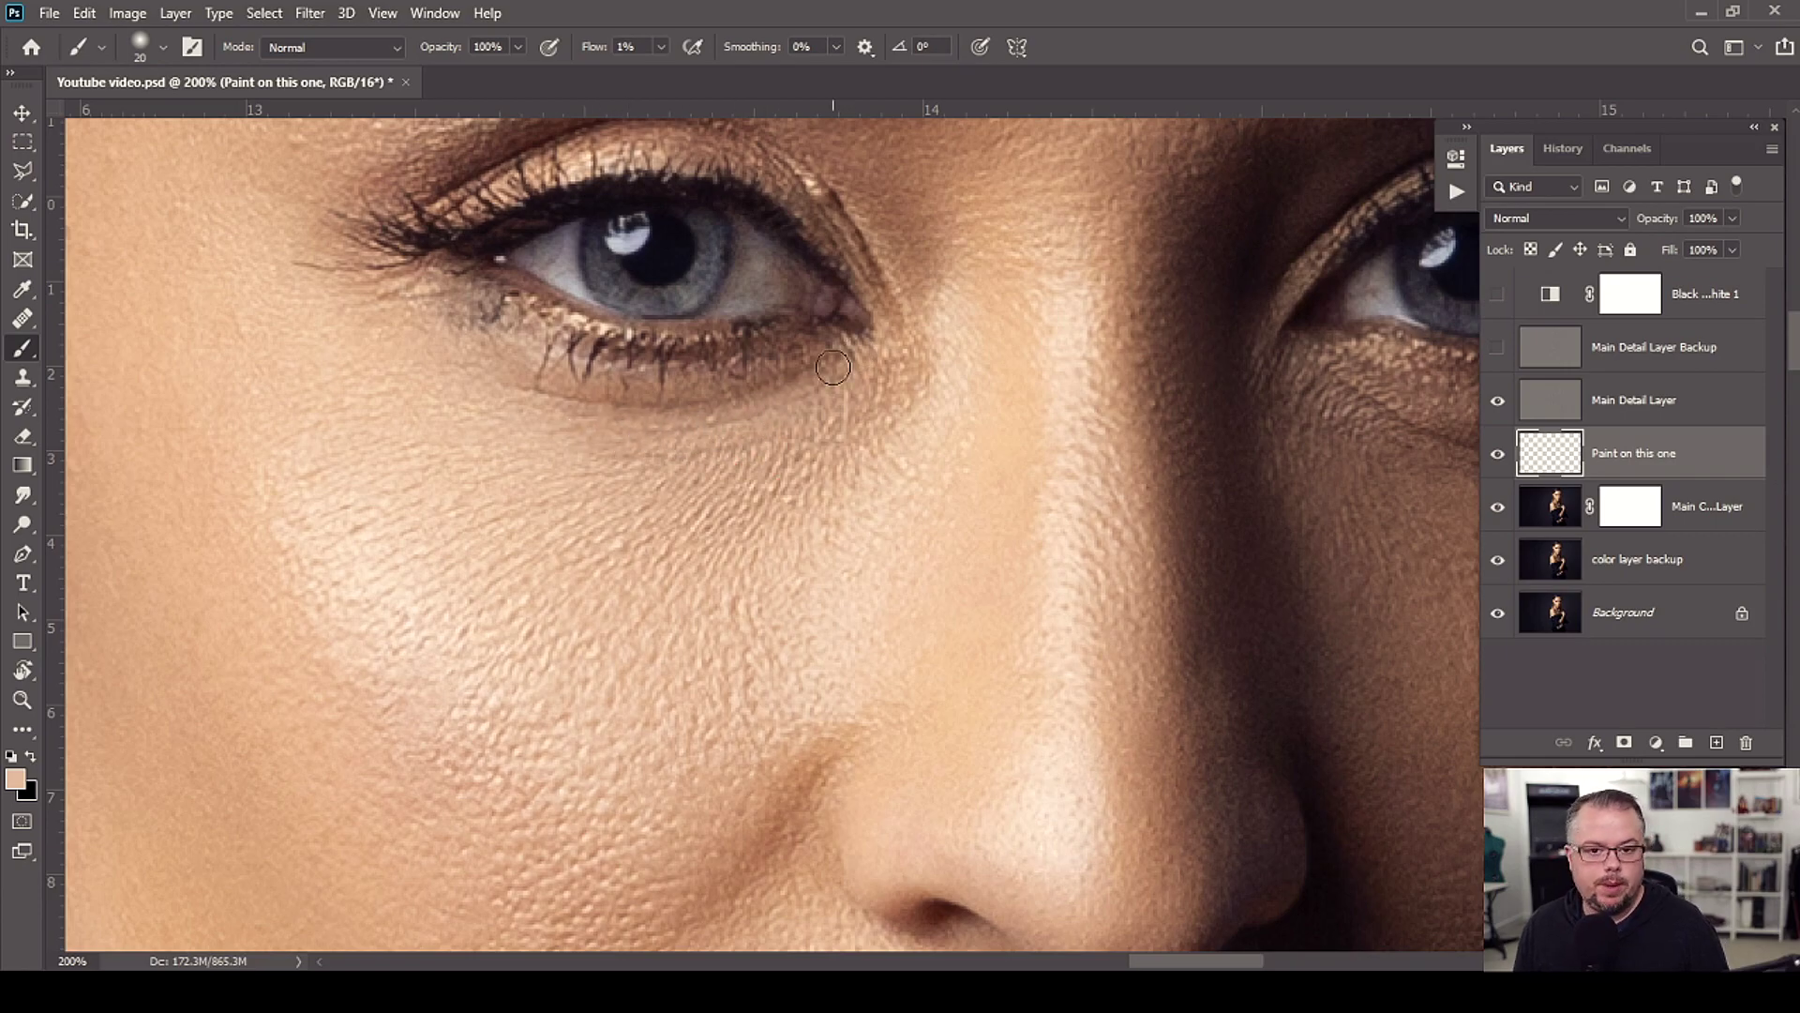
mouse_move(867, 400)
left_mouse_down()
mouse_move(739, 484)
mouse_move(759, 425)
mouse_move(867, 371)
mouse_move(737, 456)
mouse_move(874, 380)
mouse_move(651, 472)
mouse_move(871, 402)
mouse_move(829, 485)
mouse_move(910, 400)
mouse_move(902, 358)
mouse_move(921, 395)
mouse_move(923, 336)
mouse_move(829, 512)
mouse_move(927, 340)
mouse_move(875, 438)
mouse_move(925, 345)
mouse_move(793, 516)
mouse_move(775, 496)
mouse_move(734, 535)
mouse_move(723, 514)
mouse_move(794, 490)
mouse_move(669, 501)
mouse_move(606, 458)
mouse_move(691, 486)
mouse_move(887, 433)
mouse_move(646, 464)
mouse_move(677, 483)
mouse_move(795, 427)
mouse_move(785, 446)
mouse_move(688, 469)
mouse_move(810, 426)
mouse_move(878, 373)
mouse_move(672, 439)
mouse_move(813, 432)
mouse_move(889, 370)
mouse_move(922, 379)
mouse_move(657, 341)
left_mouse_up()
mouse_move(861, 320)
left_mouse_down()
mouse_move(691, 430)
mouse_move(703, 445)
left_mouse_up()
mouse_move(625, 293)
left_mouse_down()
mouse_move(552, 289)
mouse_move(575, 258)
mouse_move(563, 309)
left_mouse_up()
left_click_drag(492, 386, 525, 561)
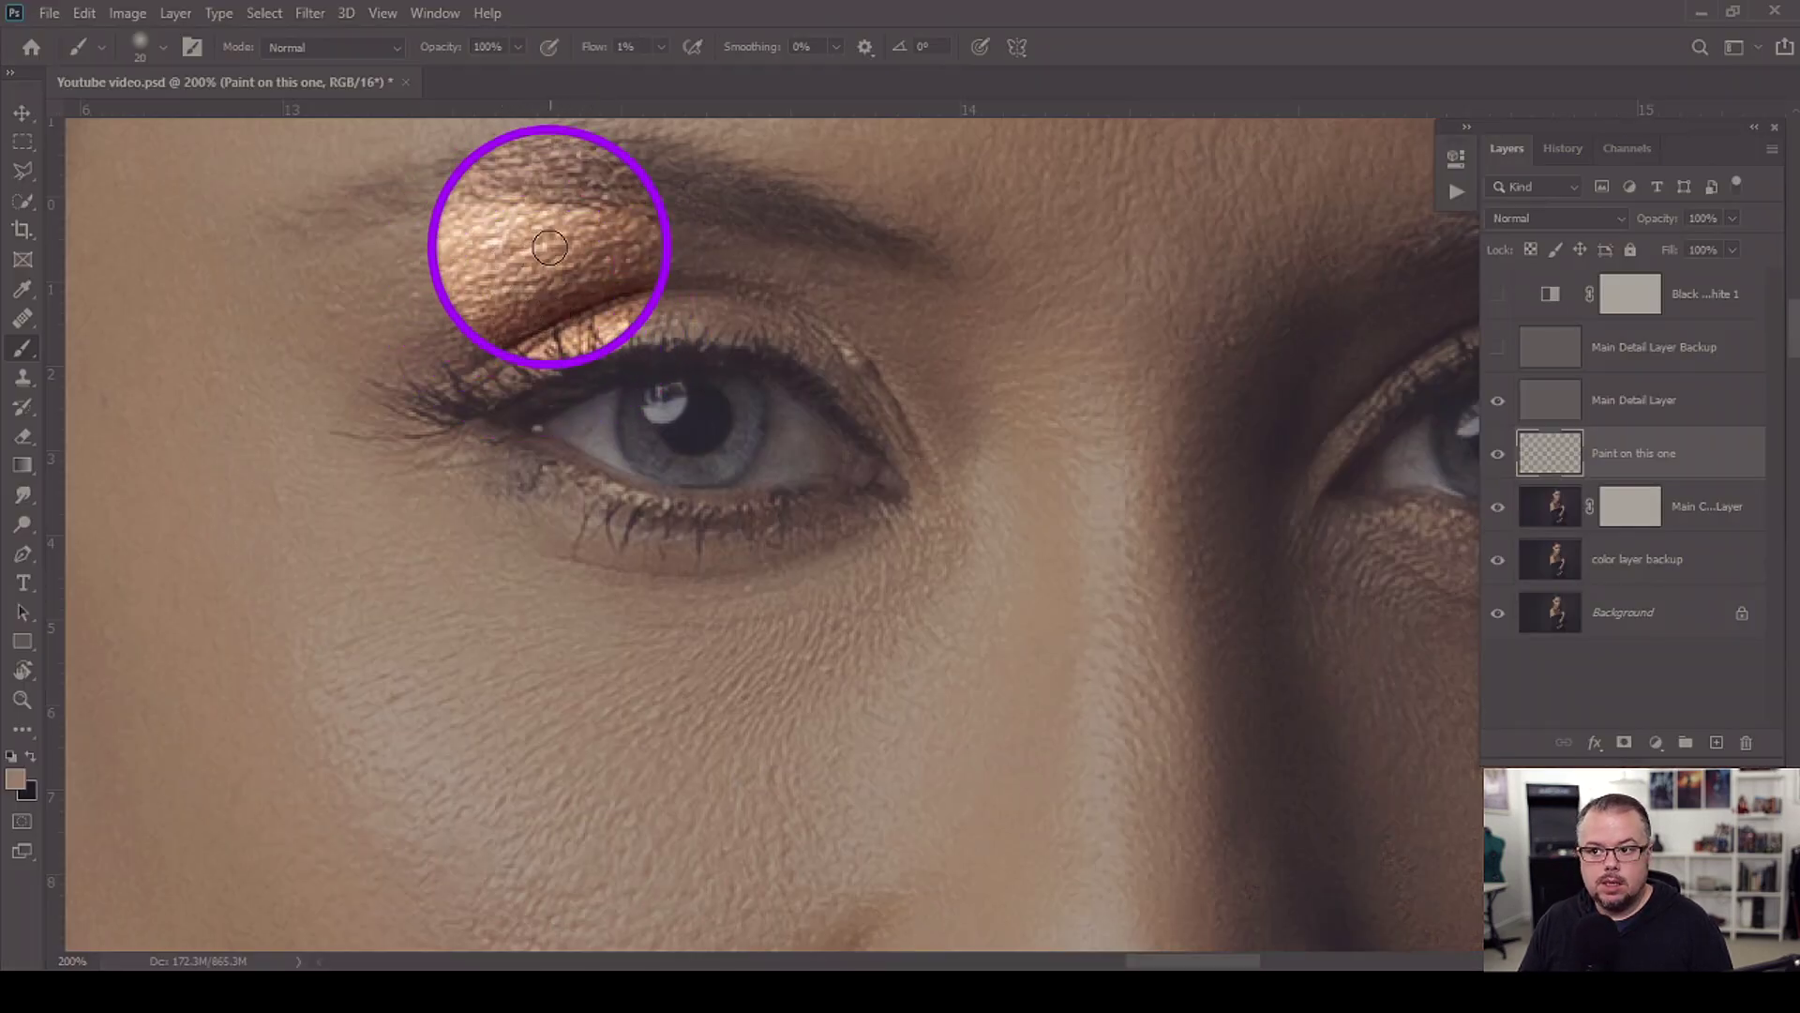
Step: Sample the dark brown tone in the upper eyelid crease as the paint color and reduce the brush size to 10 px
key("Escape")
left_click(581, 291, "alt")
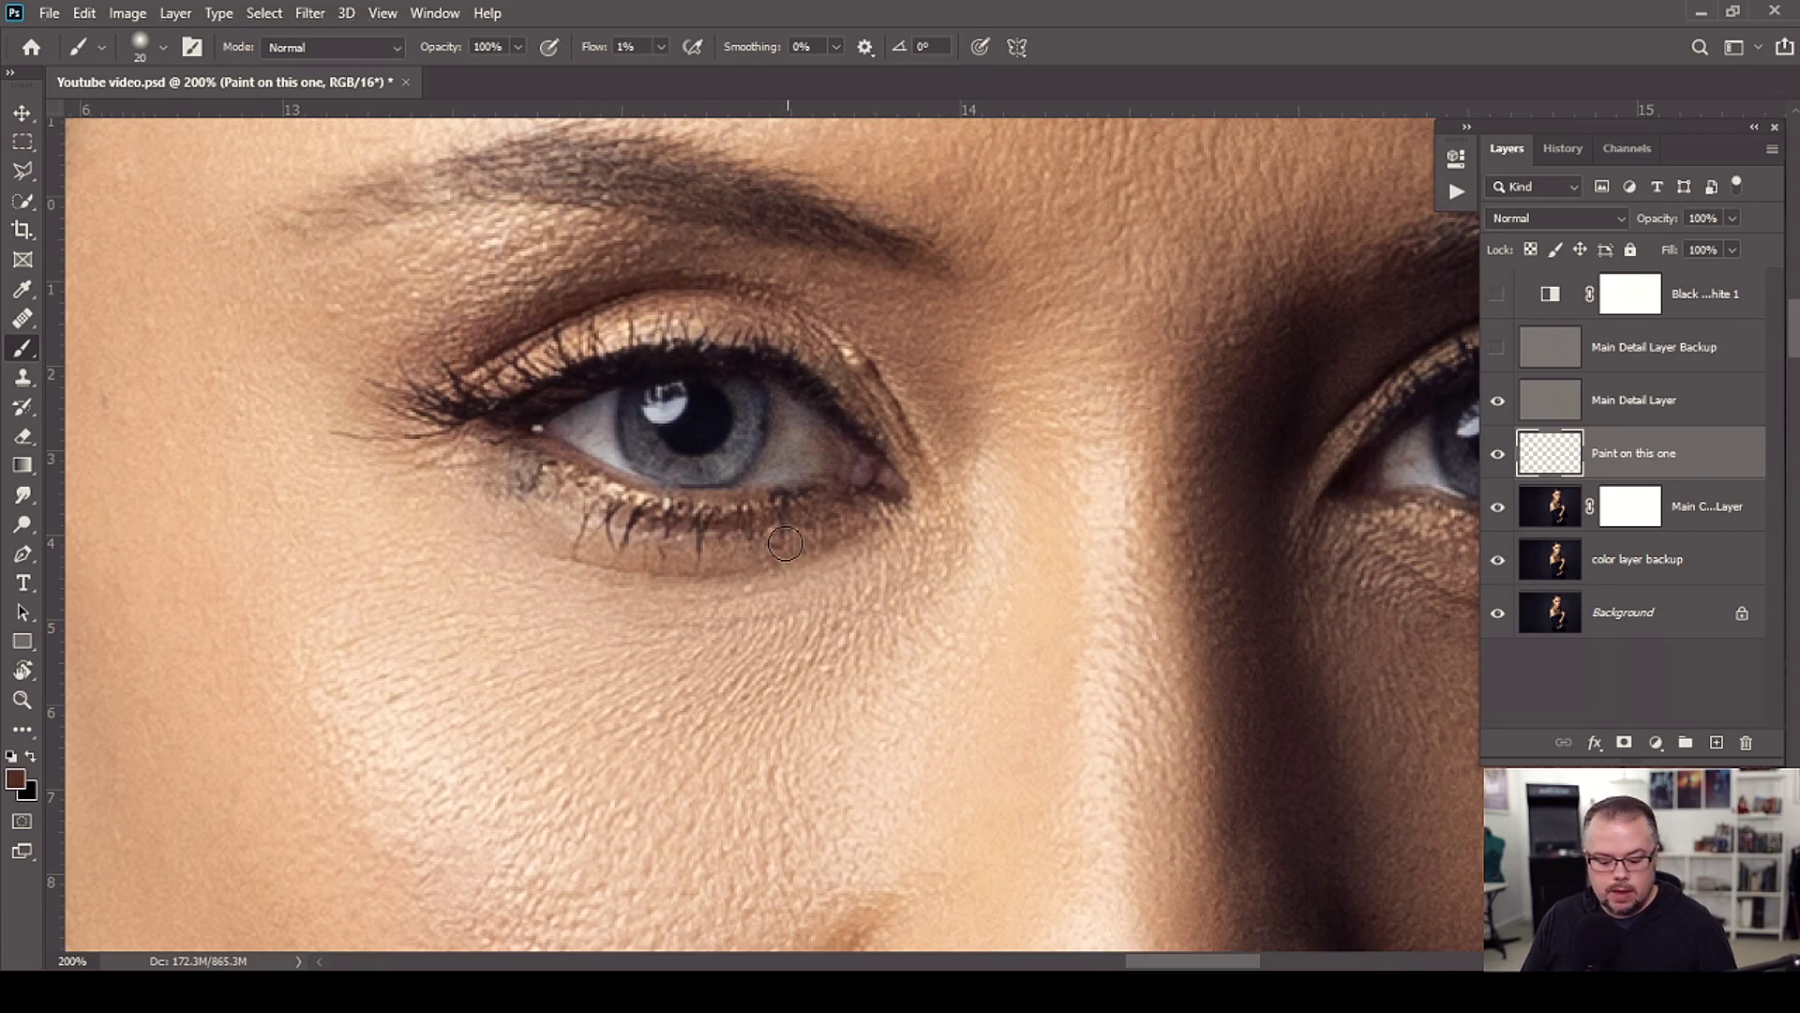
key("bracketleft")
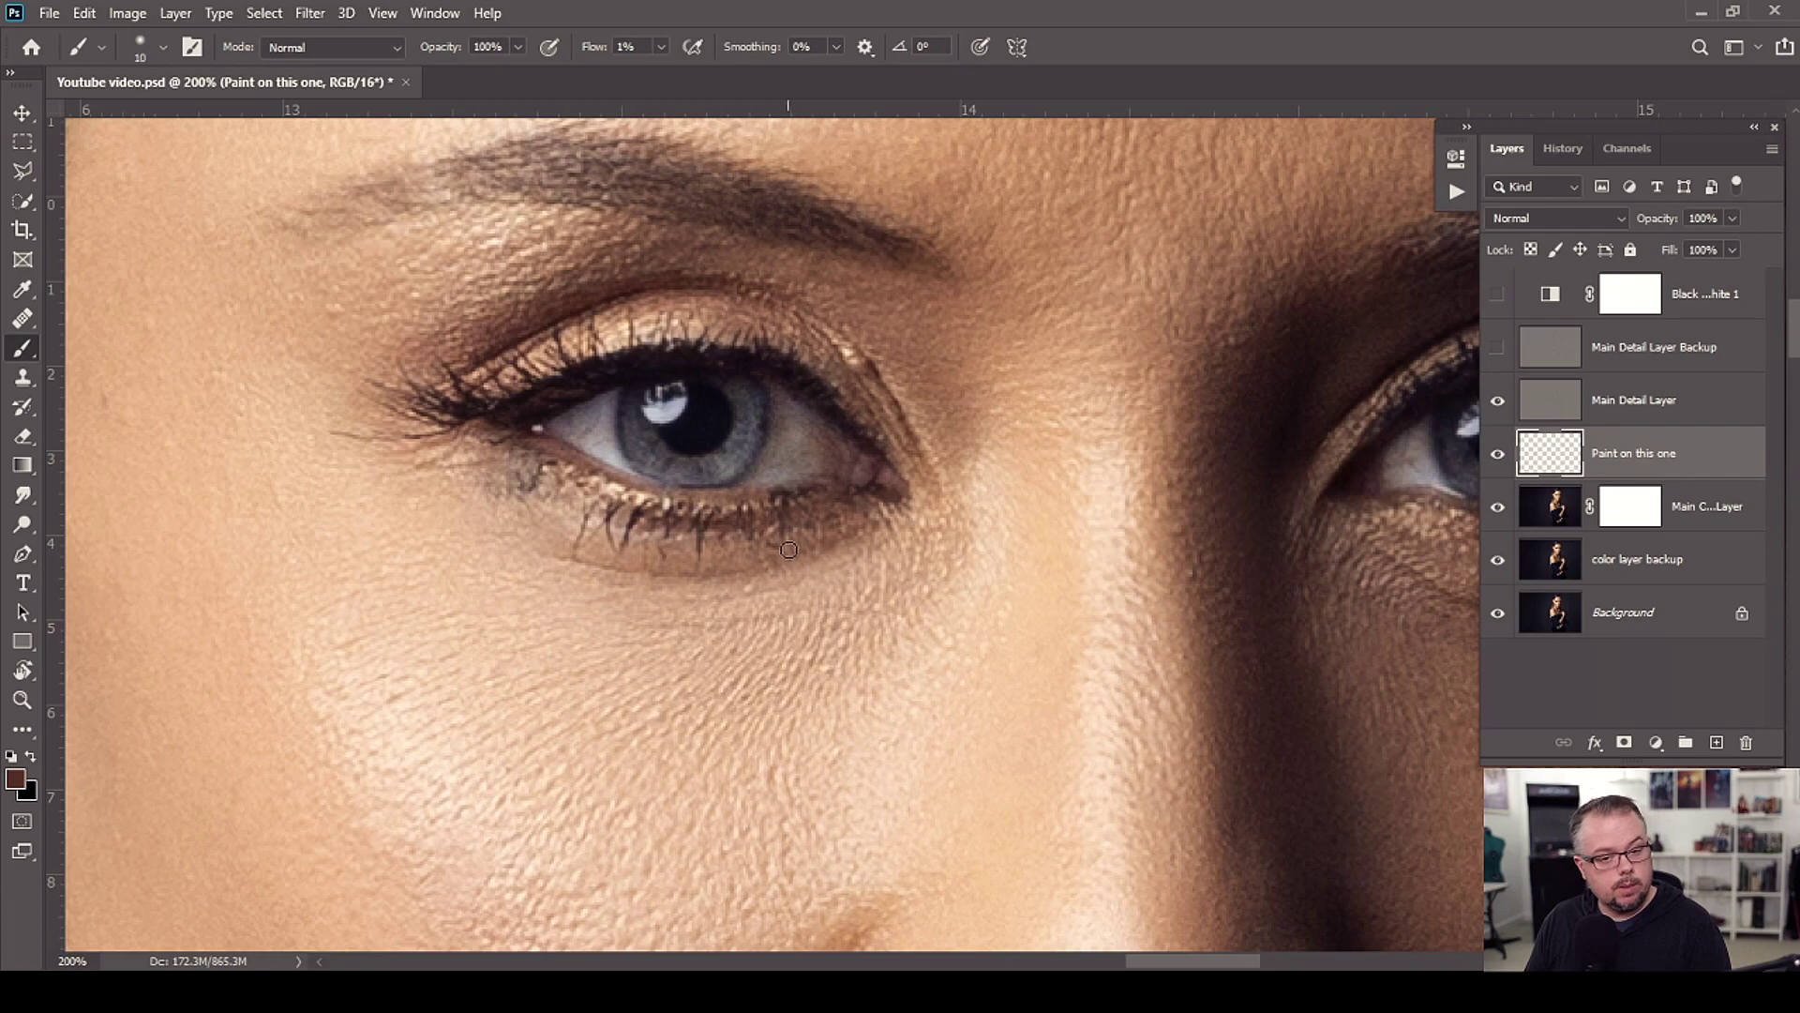
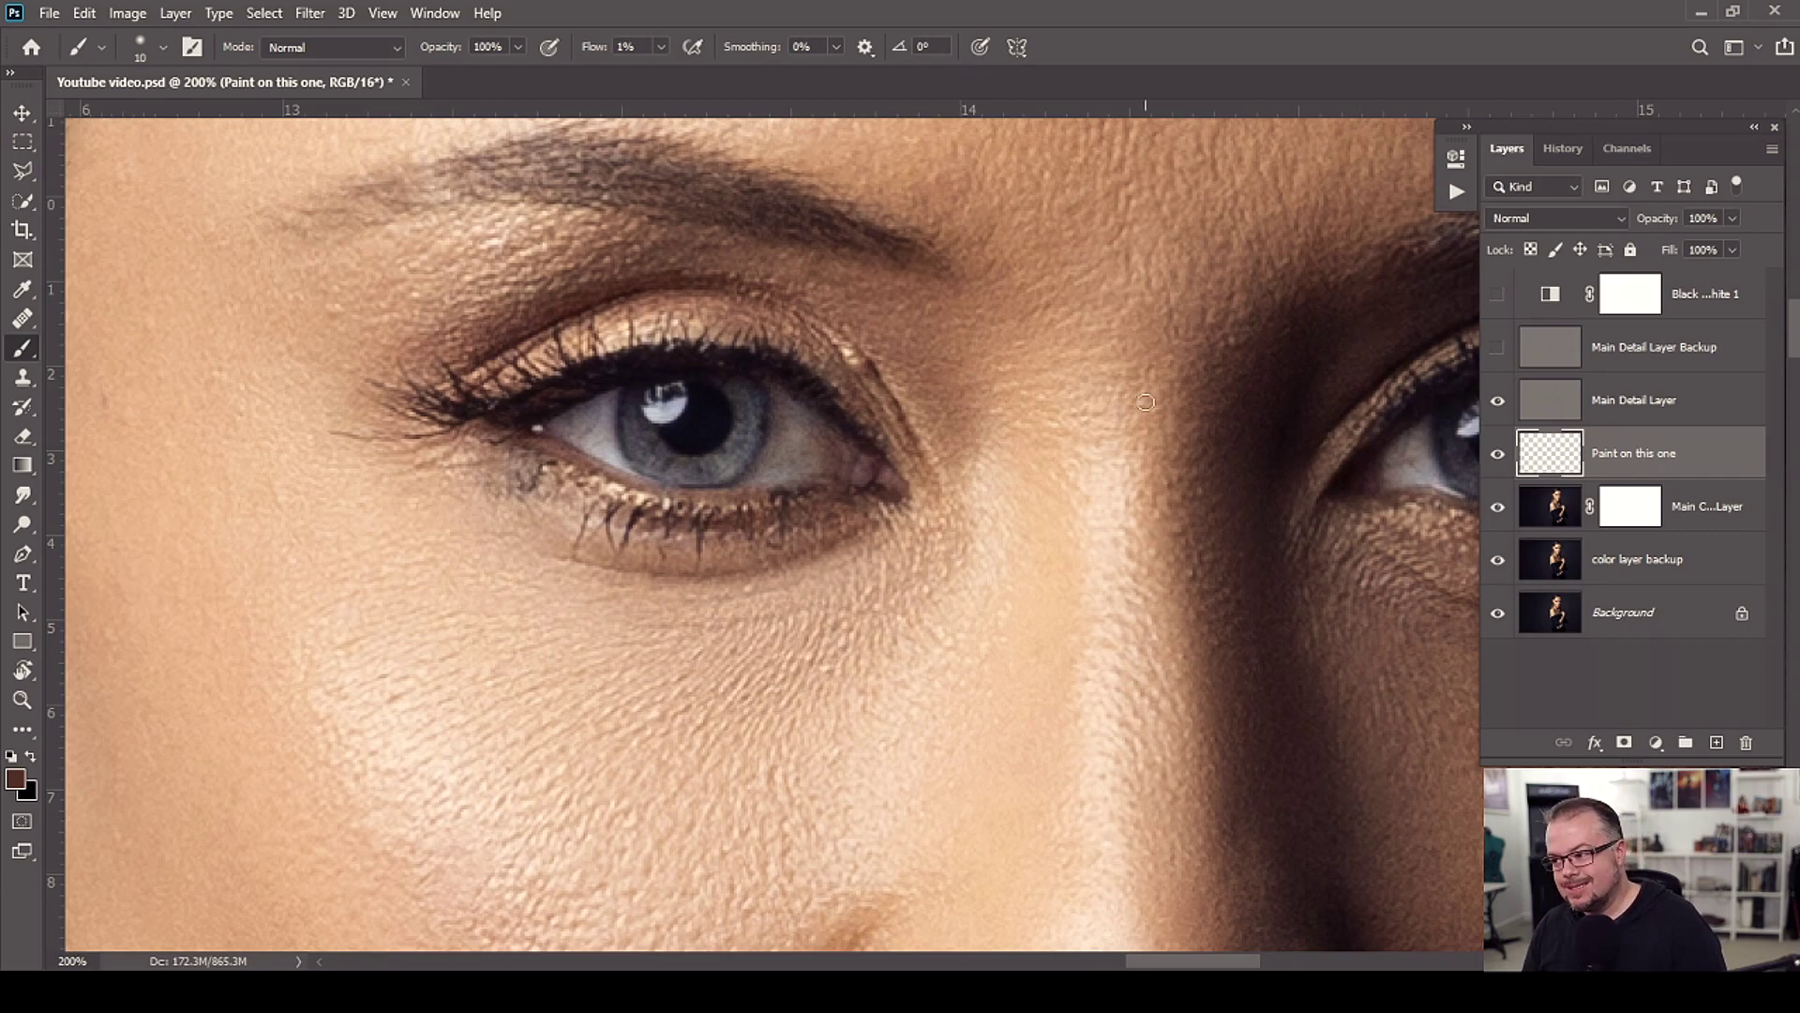
Step: Sample the skin tone above the mouth corner on the lit side and paint it around that dark corner with a 25 px brush
left_click_drag(767, 701, 808, 450)
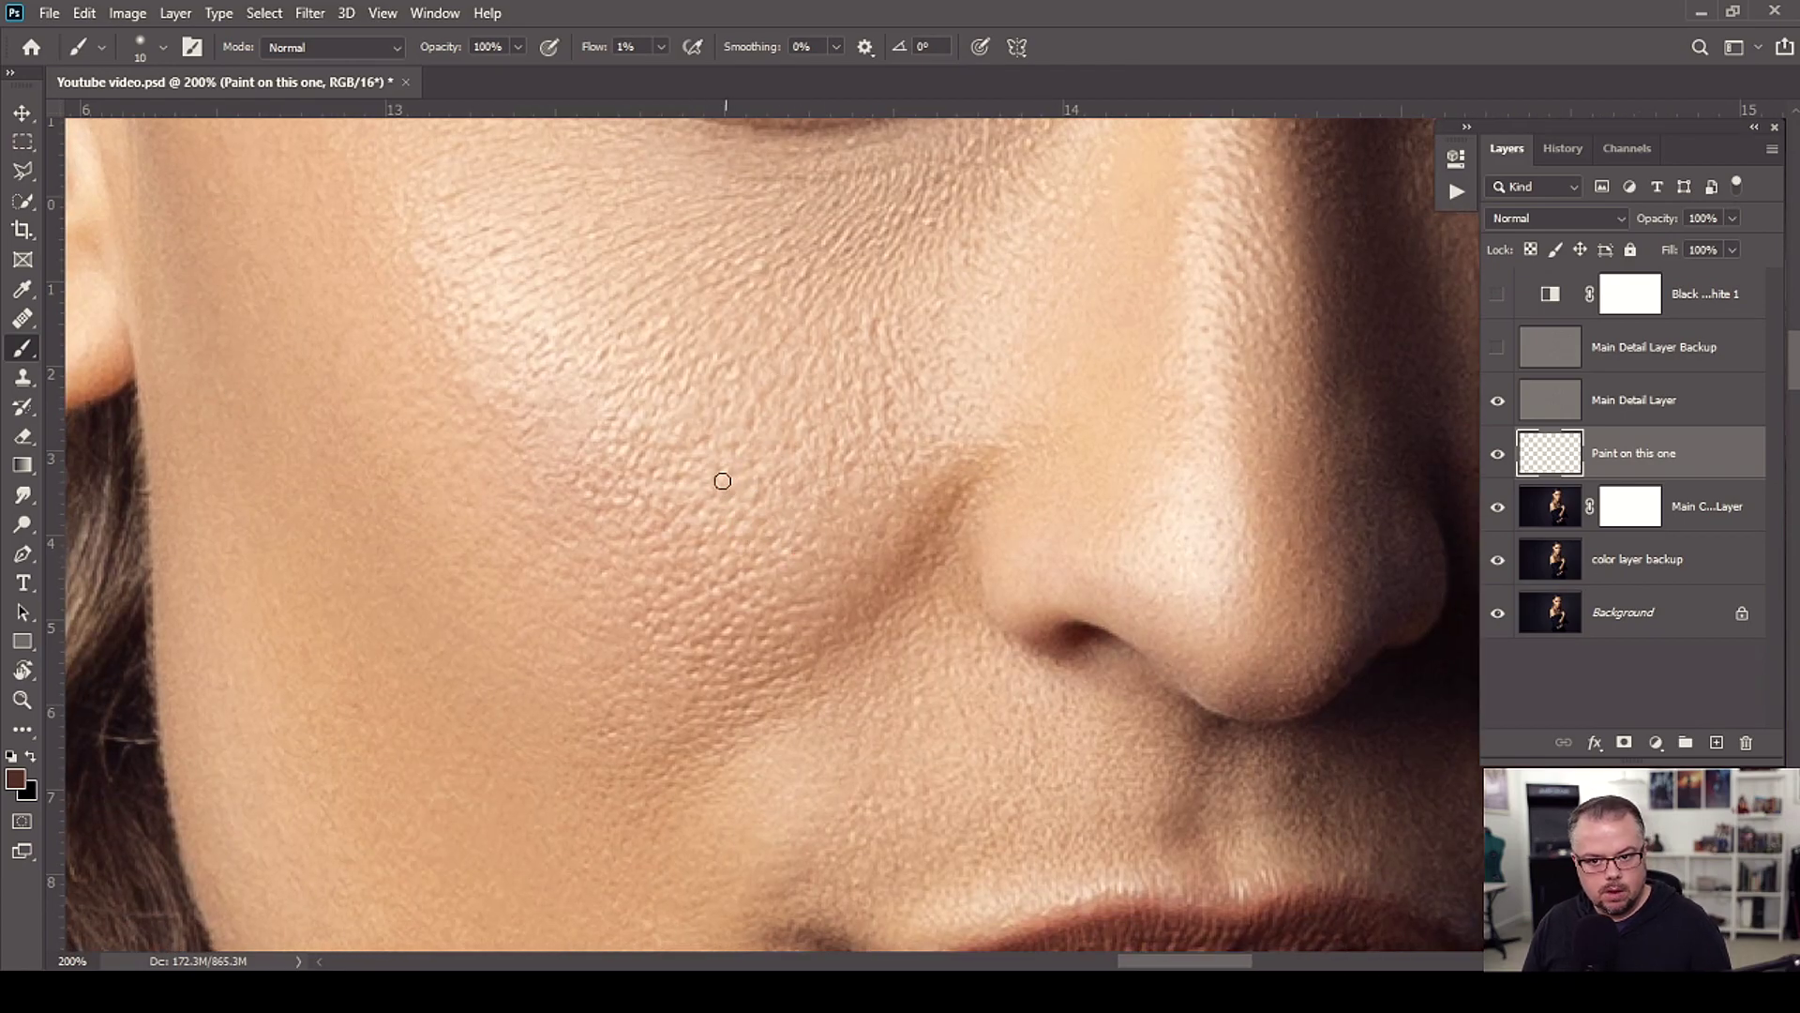
left_click_drag(729, 784, 612, 404)
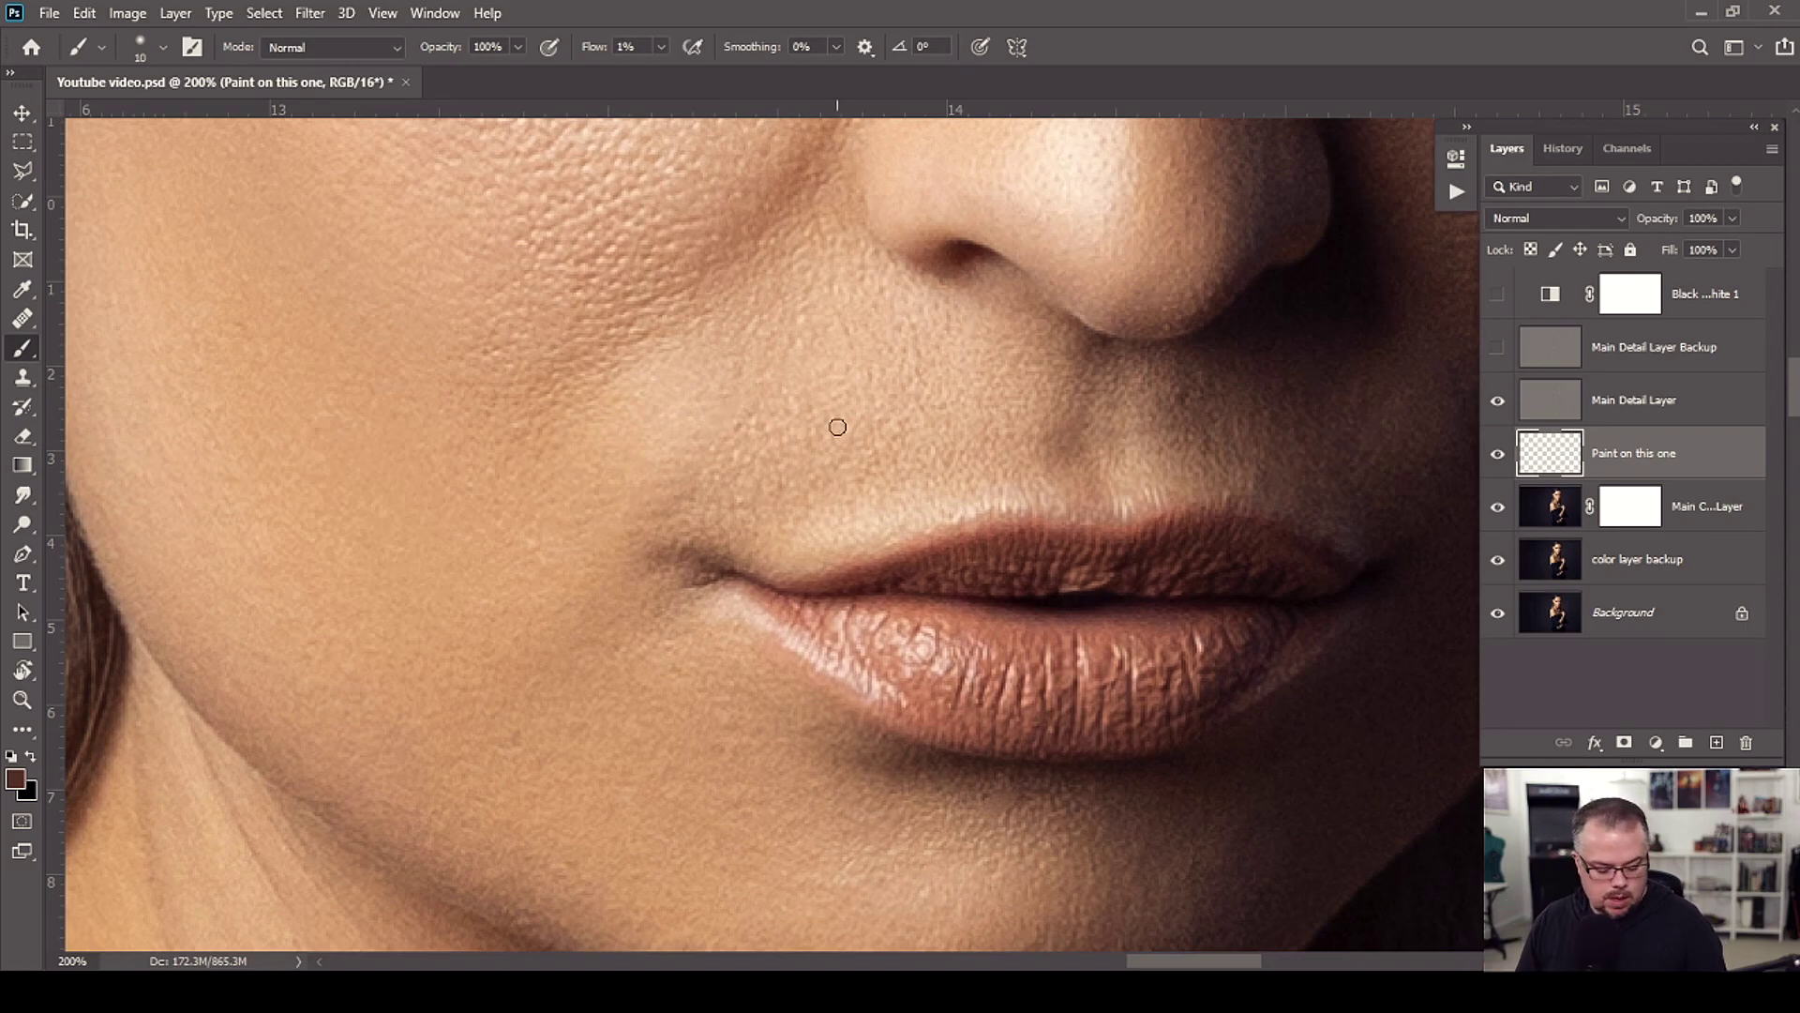
left_click(779, 409, "alt")
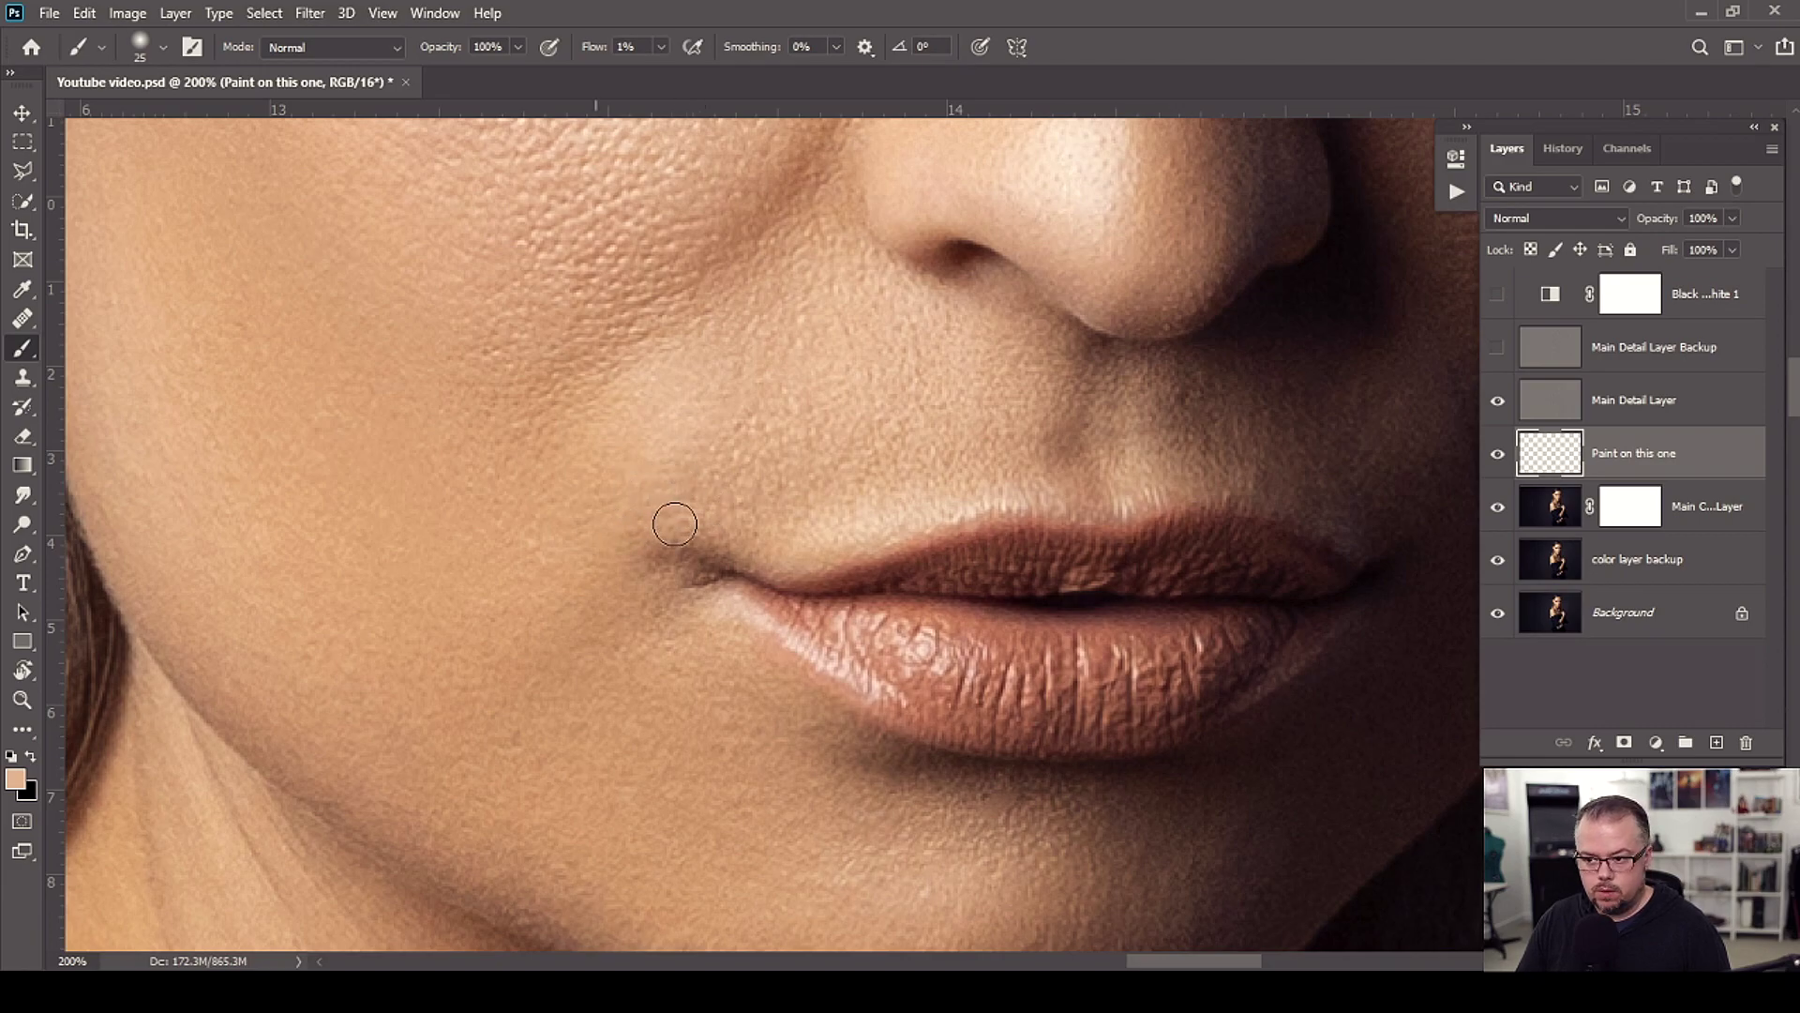
left_click_drag(660, 544, 680, 557)
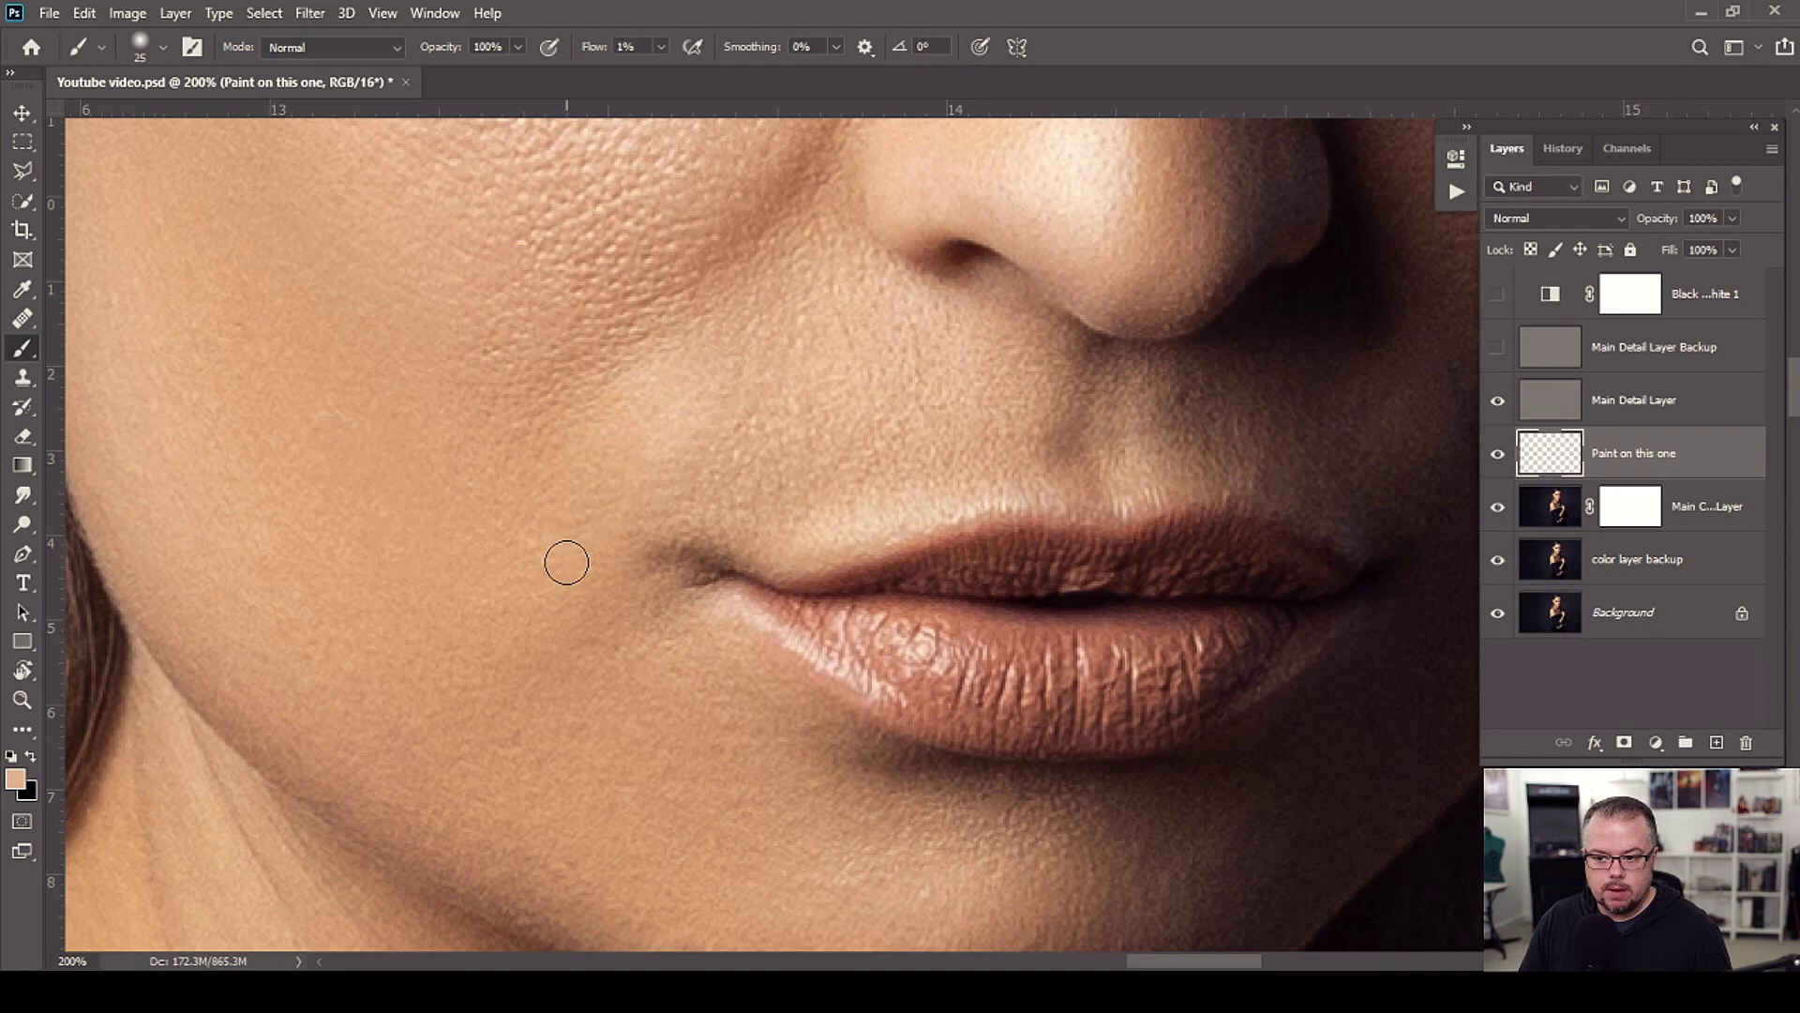
left_click_drag(571, 548, 608, 563)
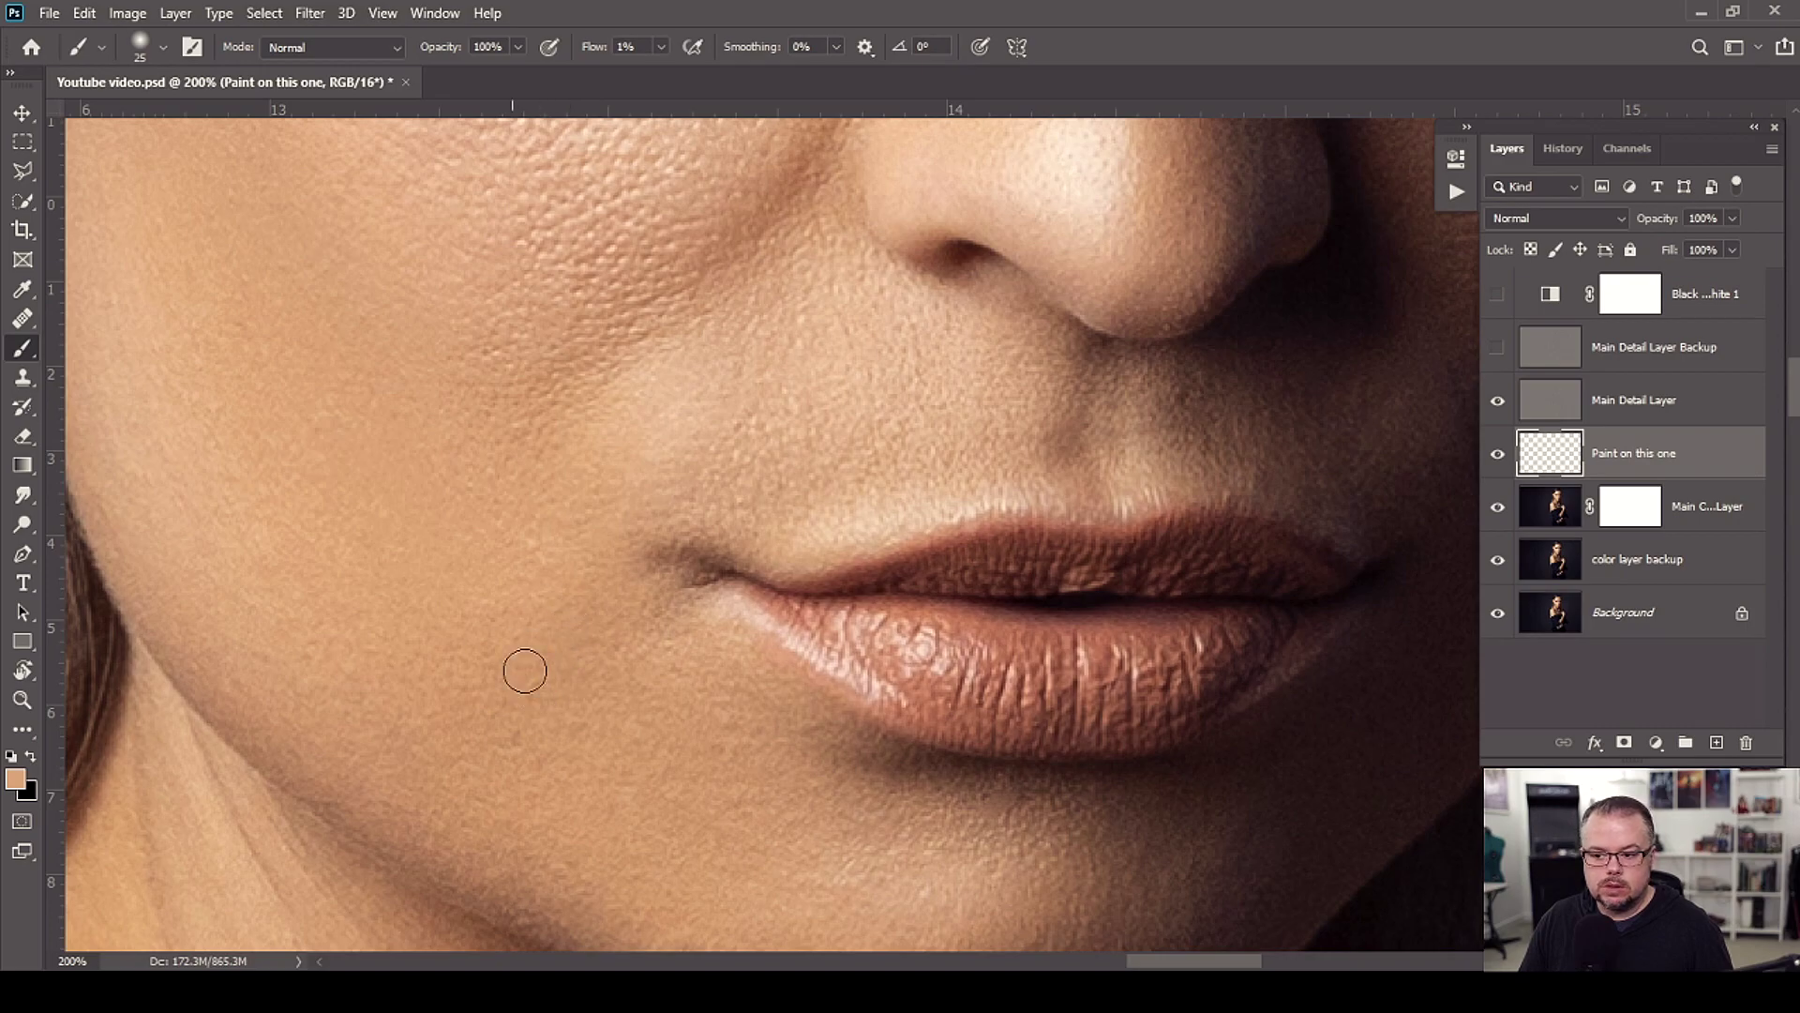
Step: Paint the cheek's tan skin tone over the area below that mouth corner, enlarging the brush to 90 px
mouse_move(653, 619)
left_mouse_down()
mouse_move(575, 627)
mouse_move(569, 694)
mouse_move(418, 669)
mouse_move(550, 663)
mouse_move(478, 695)
mouse_move(515, 647)
mouse_move(603, 647)
mouse_move(671, 620)
mouse_move(598, 608)
mouse_move(675, 623)
mouse_move(628, 587)
mouse_move(628, 535)
mouse_move(631, 578)
mouse_move(575, 623)
mouse_move(587, 656)
mouse_move(528, 587)
mouse_move(635, 635)
mouse_move(554, 631)
mouse_move(663, 723)
mouse_move(615, 644)
mouse_move(611, 681)
mouse_move(616, 539)
mouse_move(554, 704)
left_mouse_up()
key("bracketright")
key("bracketright")
key("bracketright")
key("bracketright")
key("bracketright")
key("bracketright")
key("bracketright")
key("bracketright")
key("bracketleft")
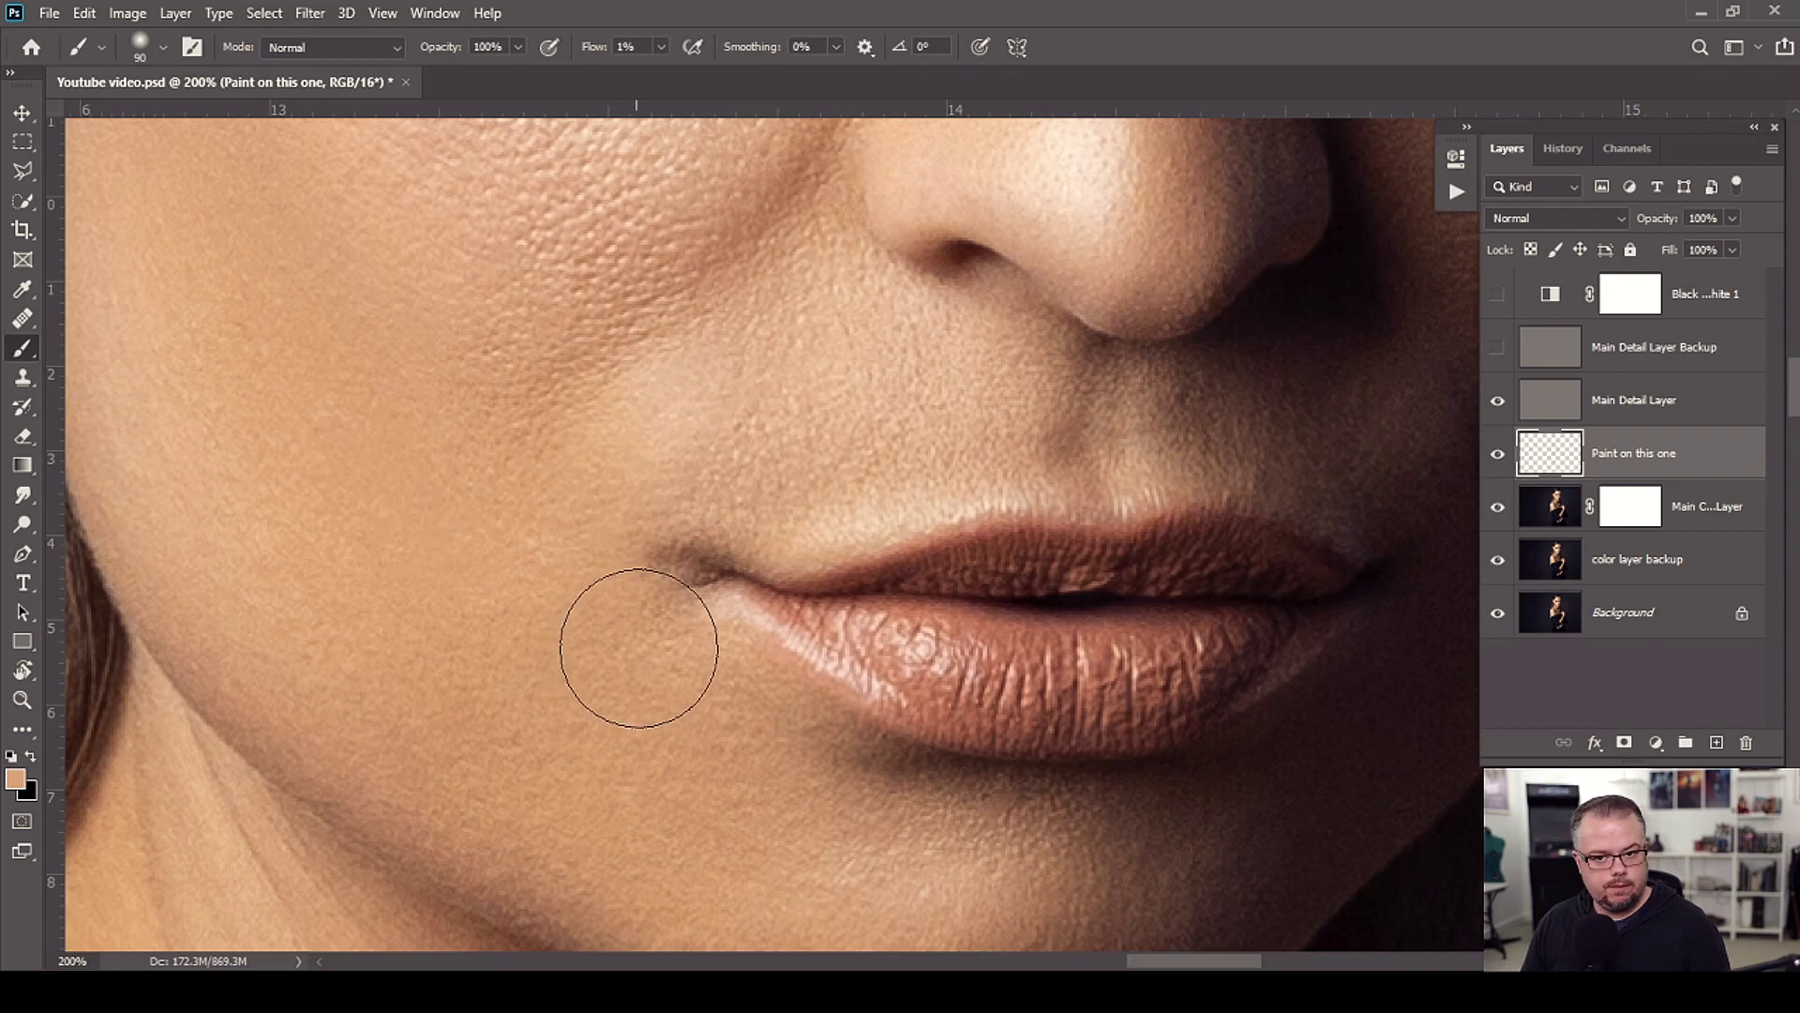
Step: Sample the skin tone between the nostril and upper lip and paint it there, reducing the brush from 60 to 45 px
scroll(563, 656, "up", 3)
scroll(563, 656, "right", 2)
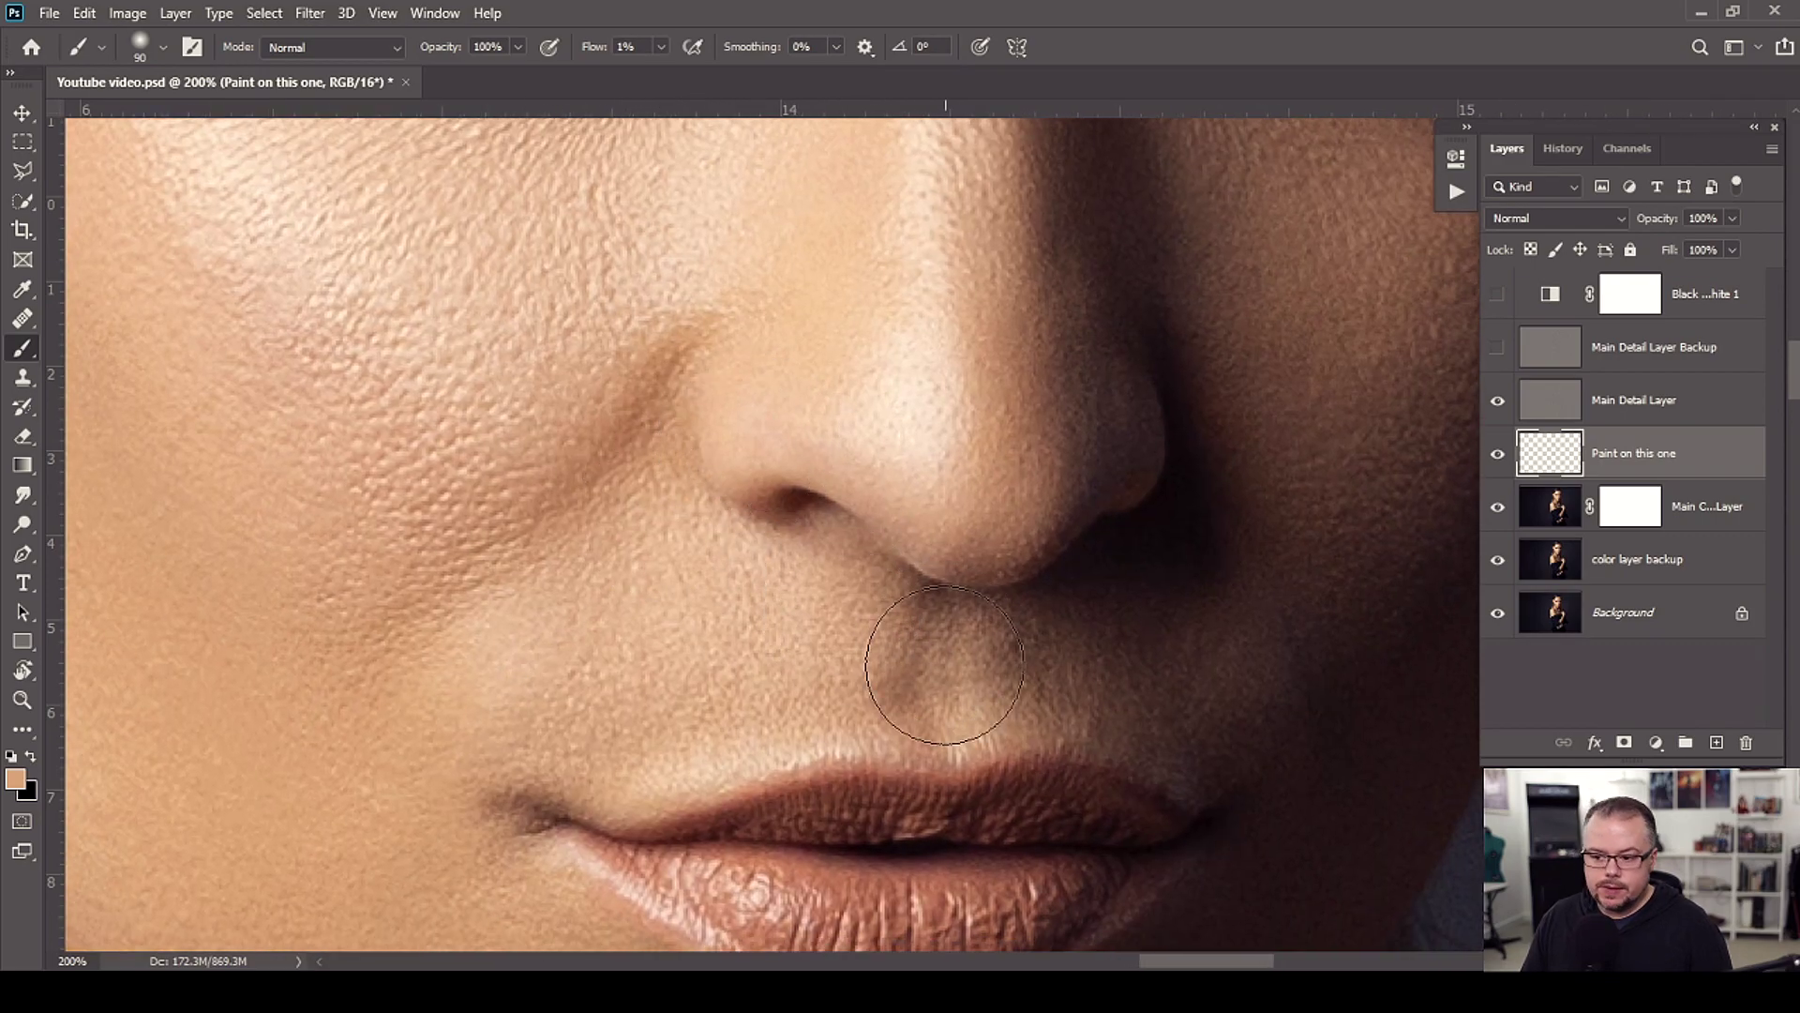
left_click(717, 647, "alt")
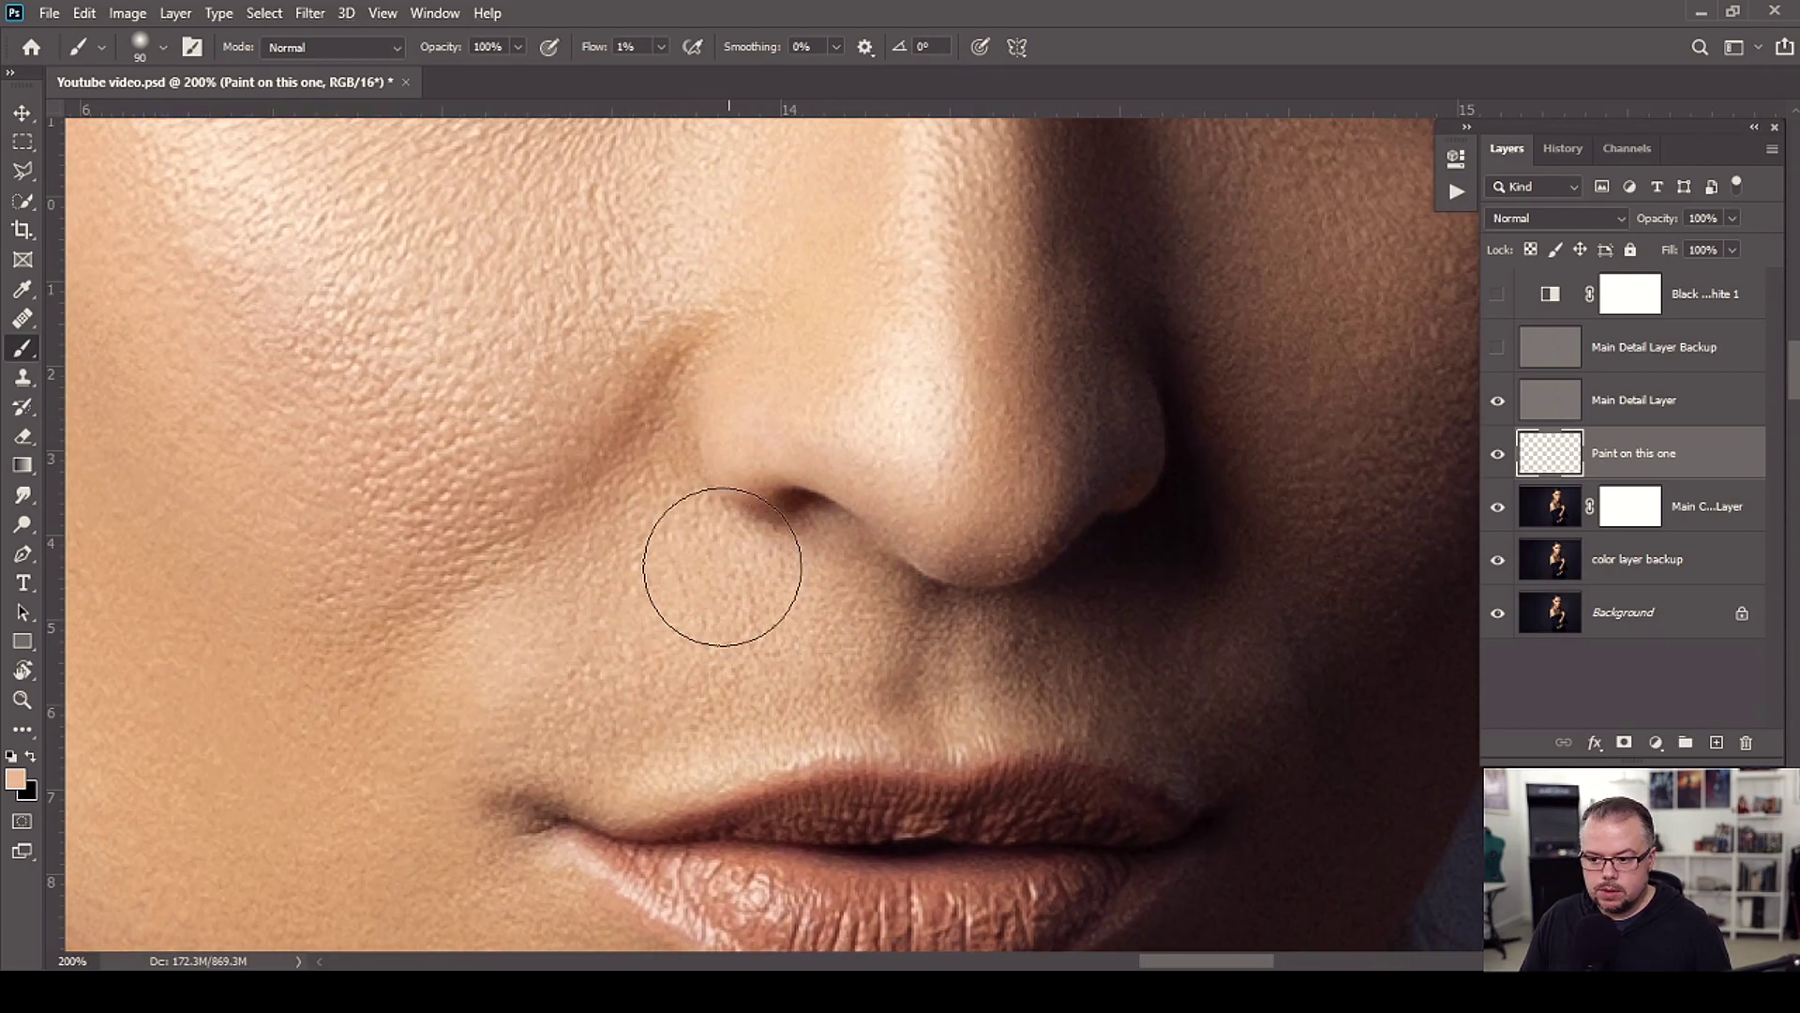
key("bracketleft")
key("bracketleft")
key("bracketleft")
mouse_move(644, 722)
left_mouse_down()
mouse_move(830, 700)
mouse_move(642, 740)
left_mouse_up()
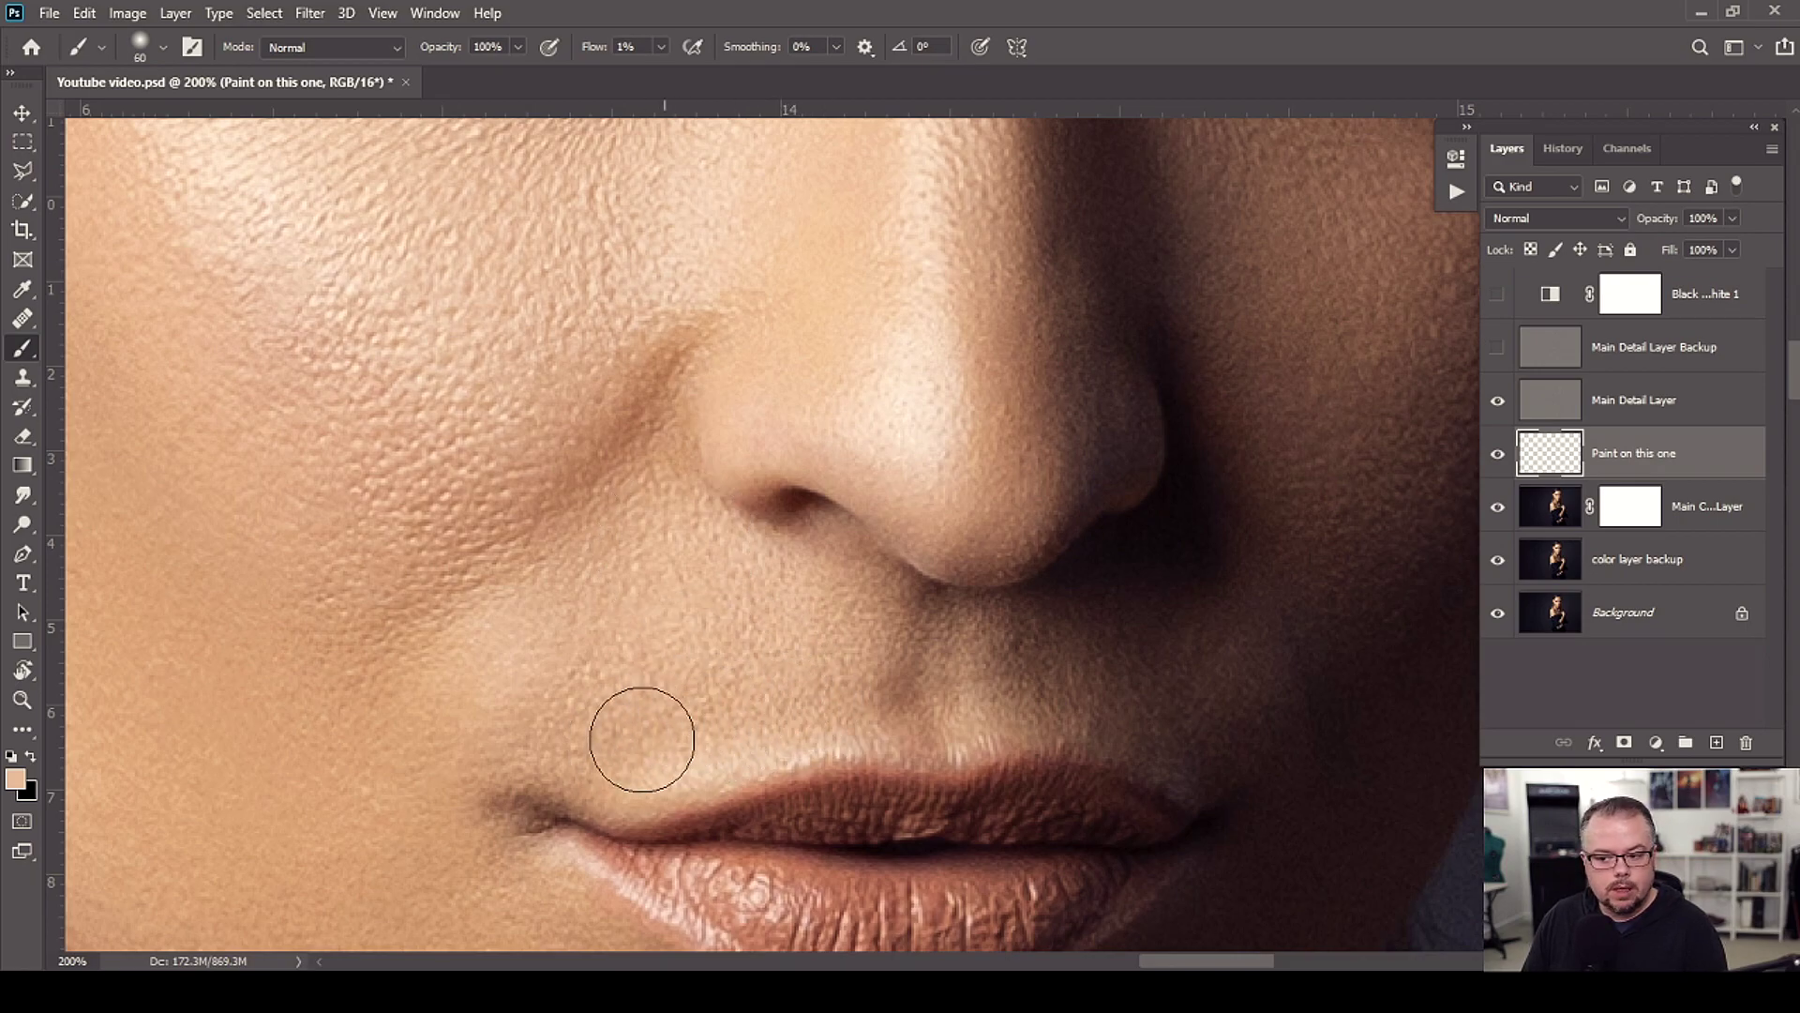
key("bracketleft")
key("bracketleft")
mouse_move(720, 710)
left_mouse_down()
mouse_move(645, 737)
mouse_move(663, 647)
mouse_move(589, 726)
mouse_move(573, 705)
mouse_move(698, 627)
mouse_move(652, 729)
left_mouse_up()
Step: Sample the light skin tone beside the nose highlight and paint it along the nose bridge with a 20 px brush
left_click_drag(761, 499, 663, 728)
left_click(761, 591, "alt")
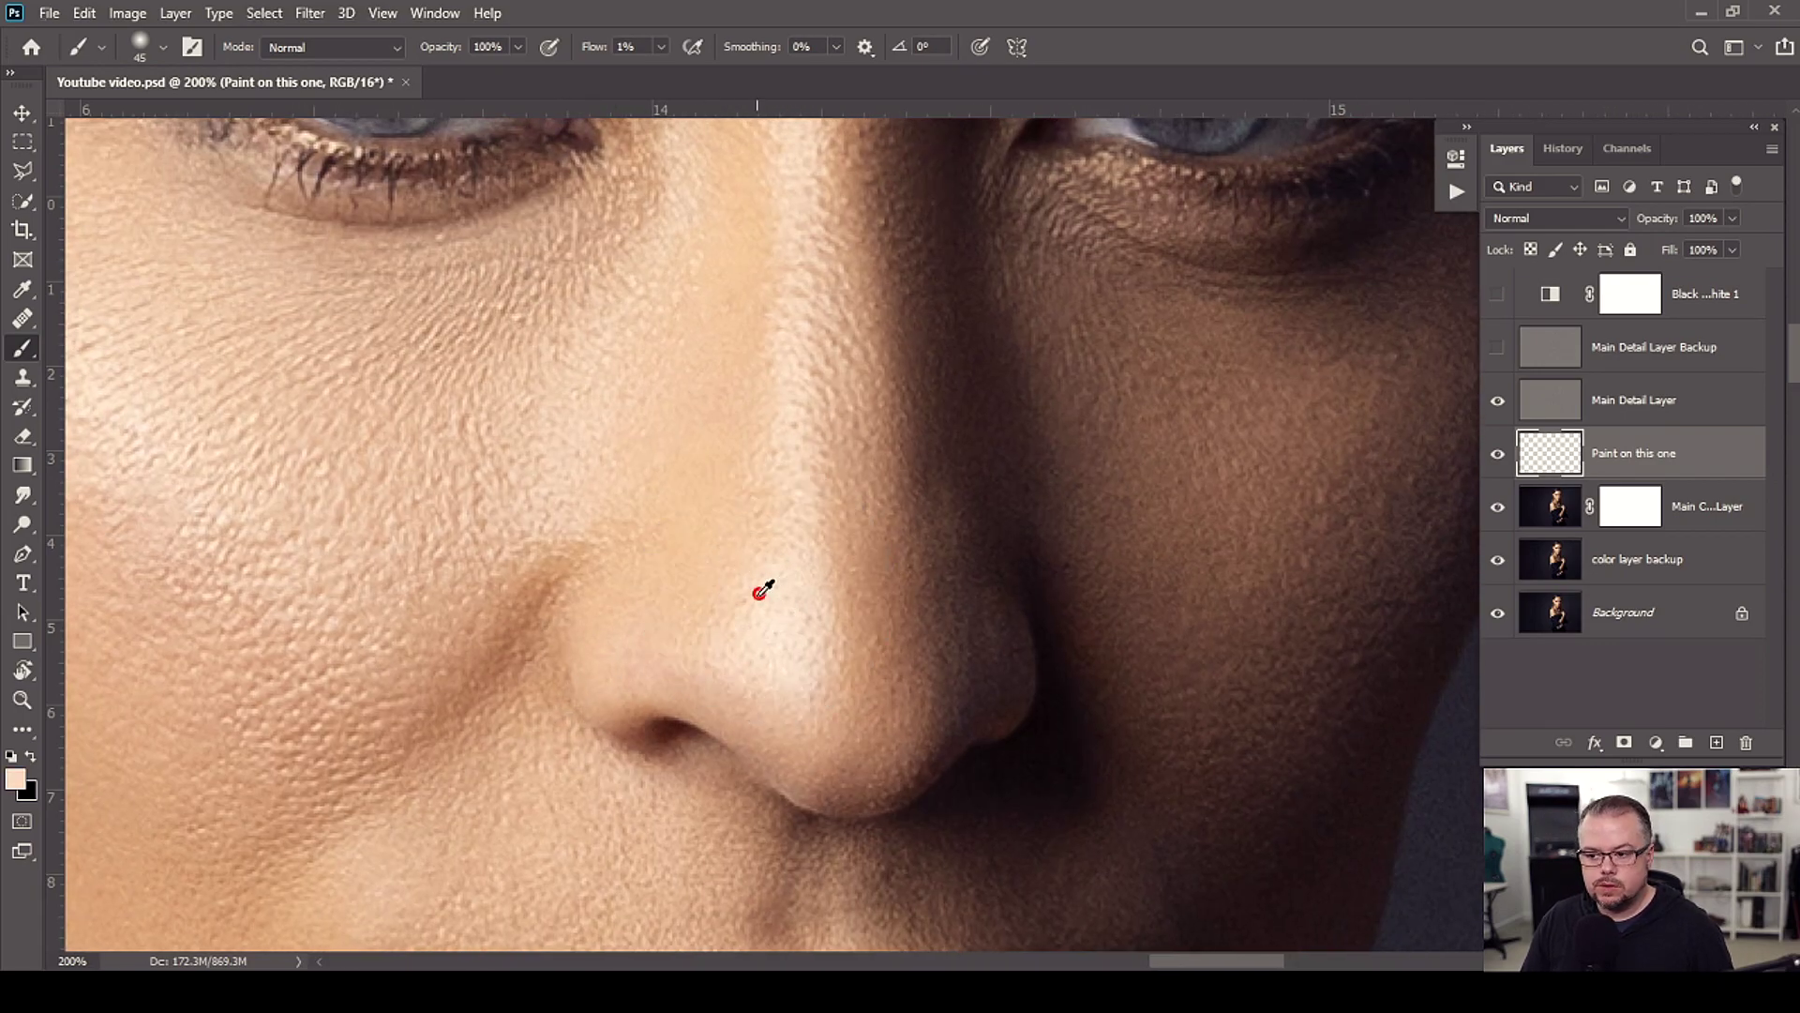
key("bracketleft")
key("bracketleft")
key("bracketleft")
left_click_drag(791, 406, 832, 338)
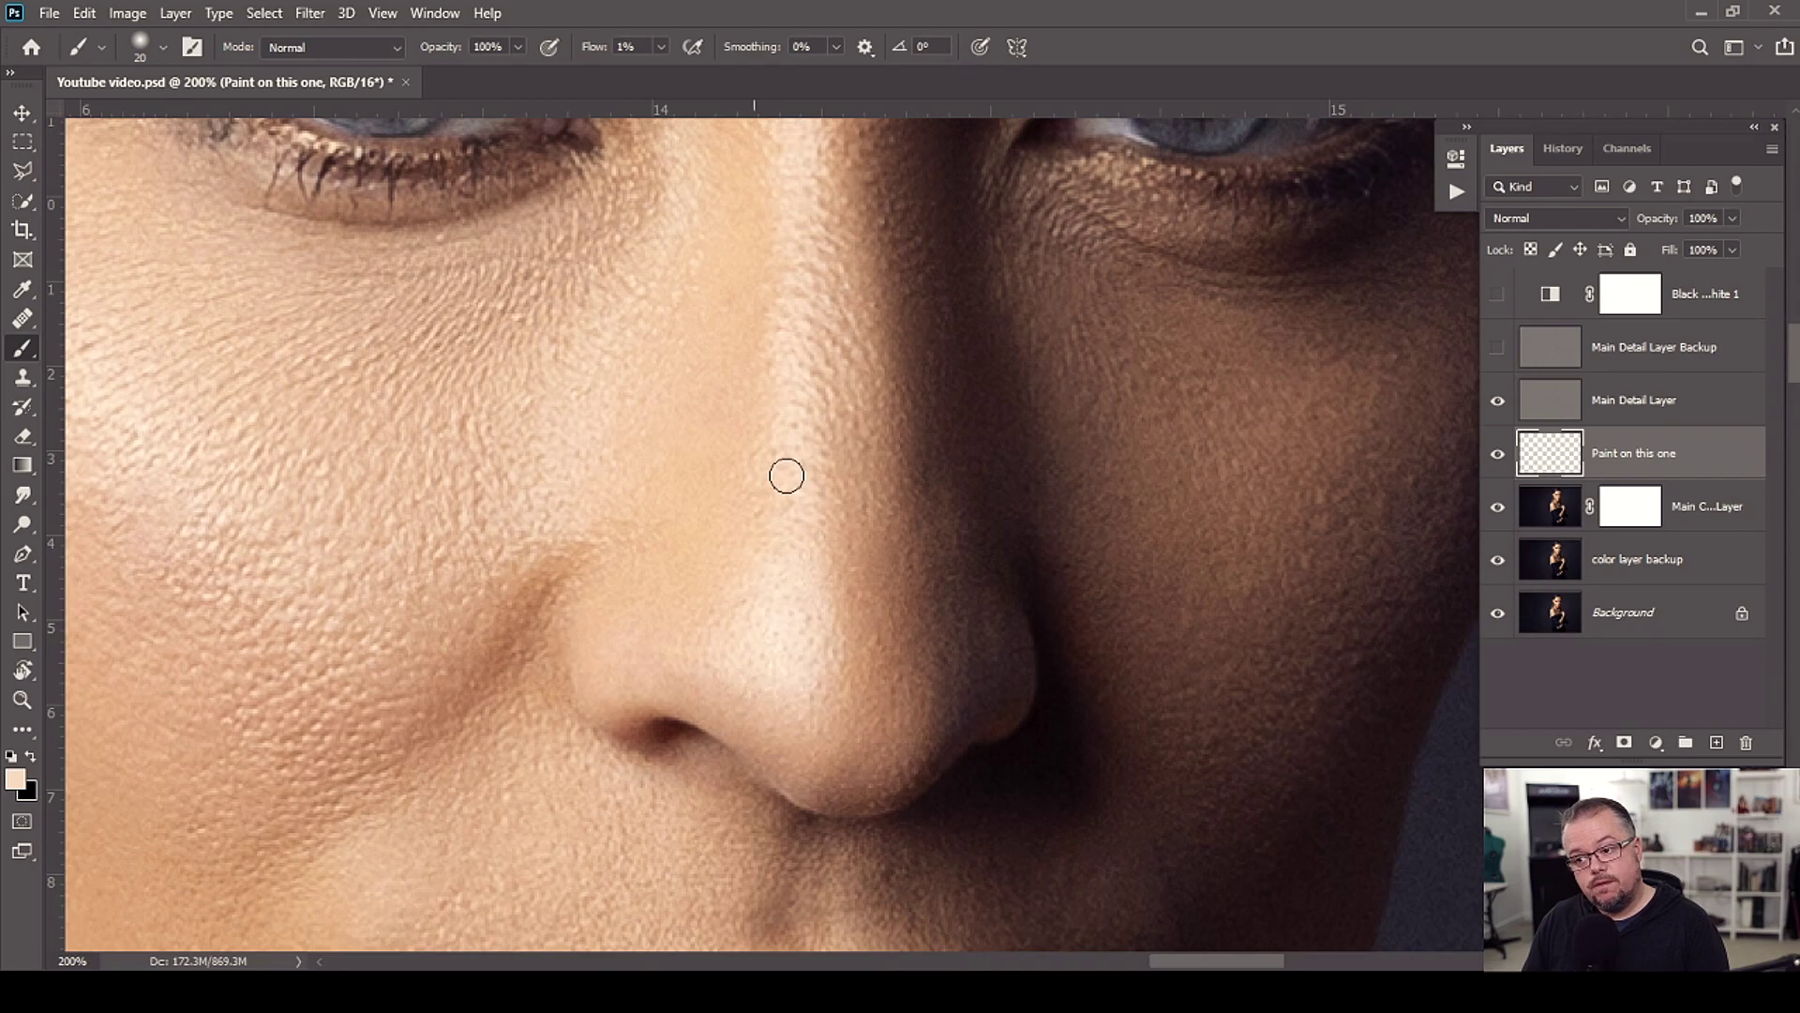
left_click(723, 614)
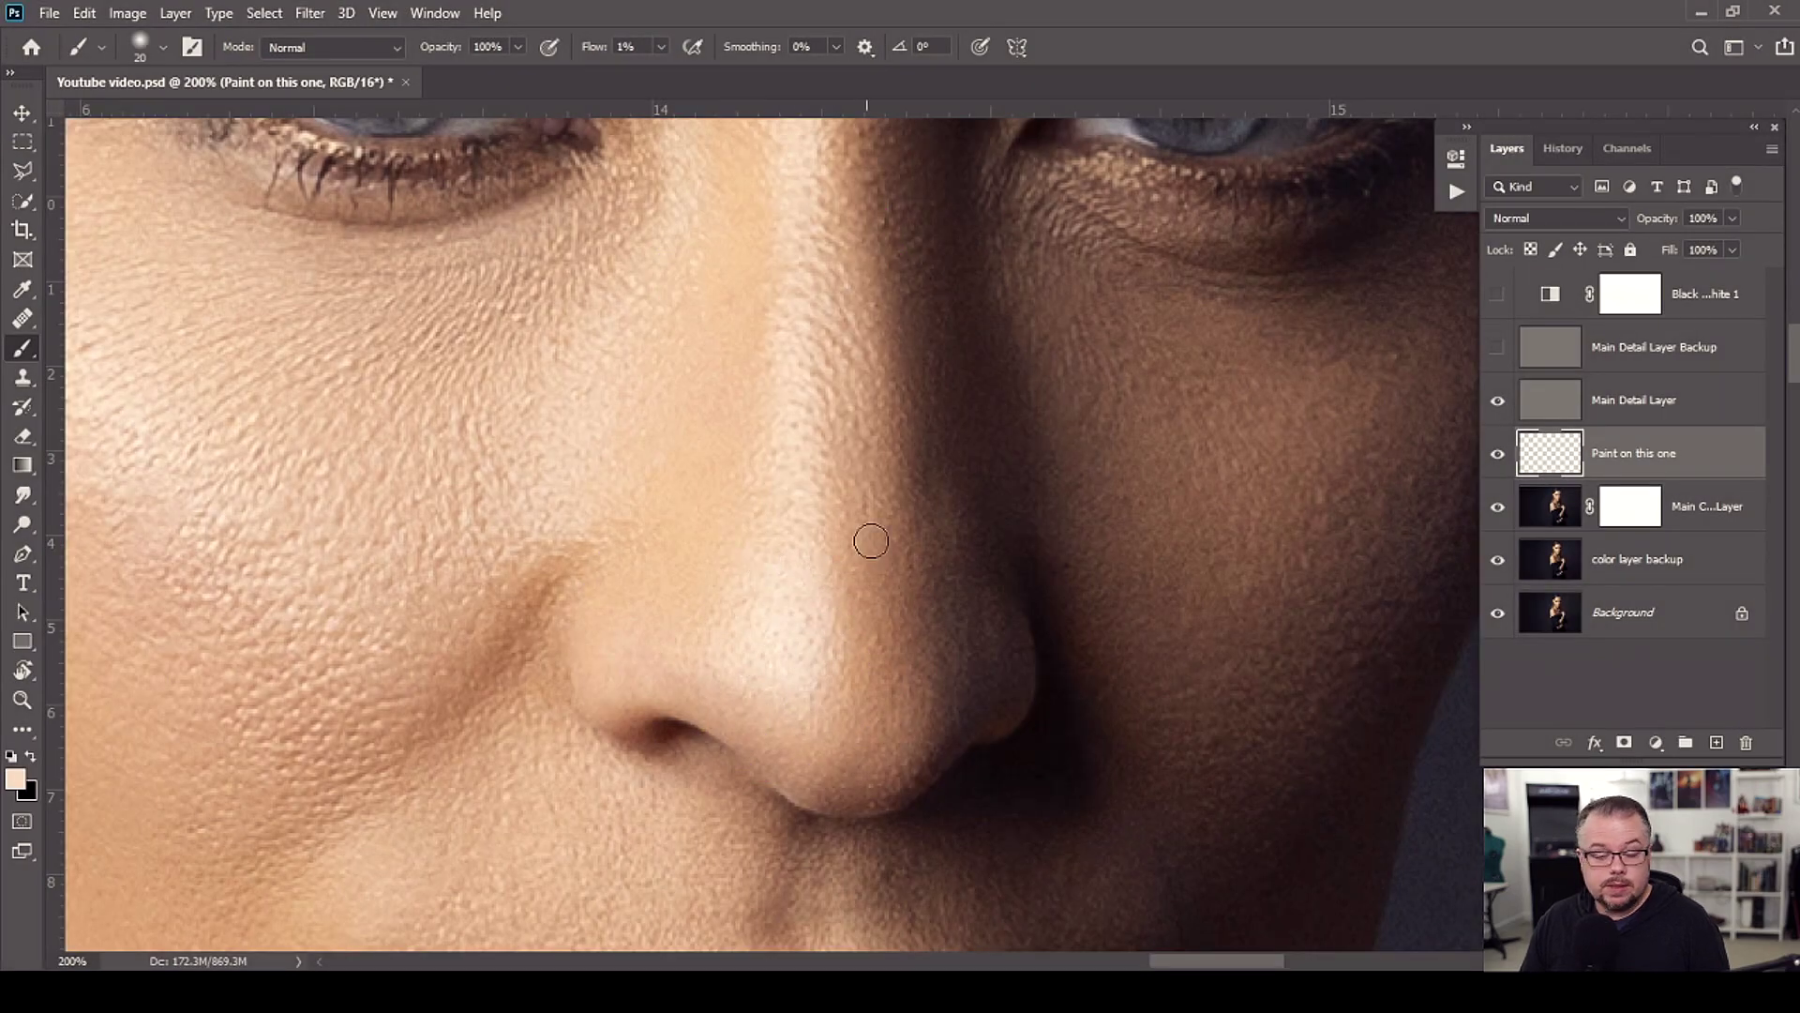
Step: Sample the shadow tone beside the upper nose bridge and paint it near the shadowed brow's inner end with a 45 px brush
left_click_drag(820, 483, 814, 656)
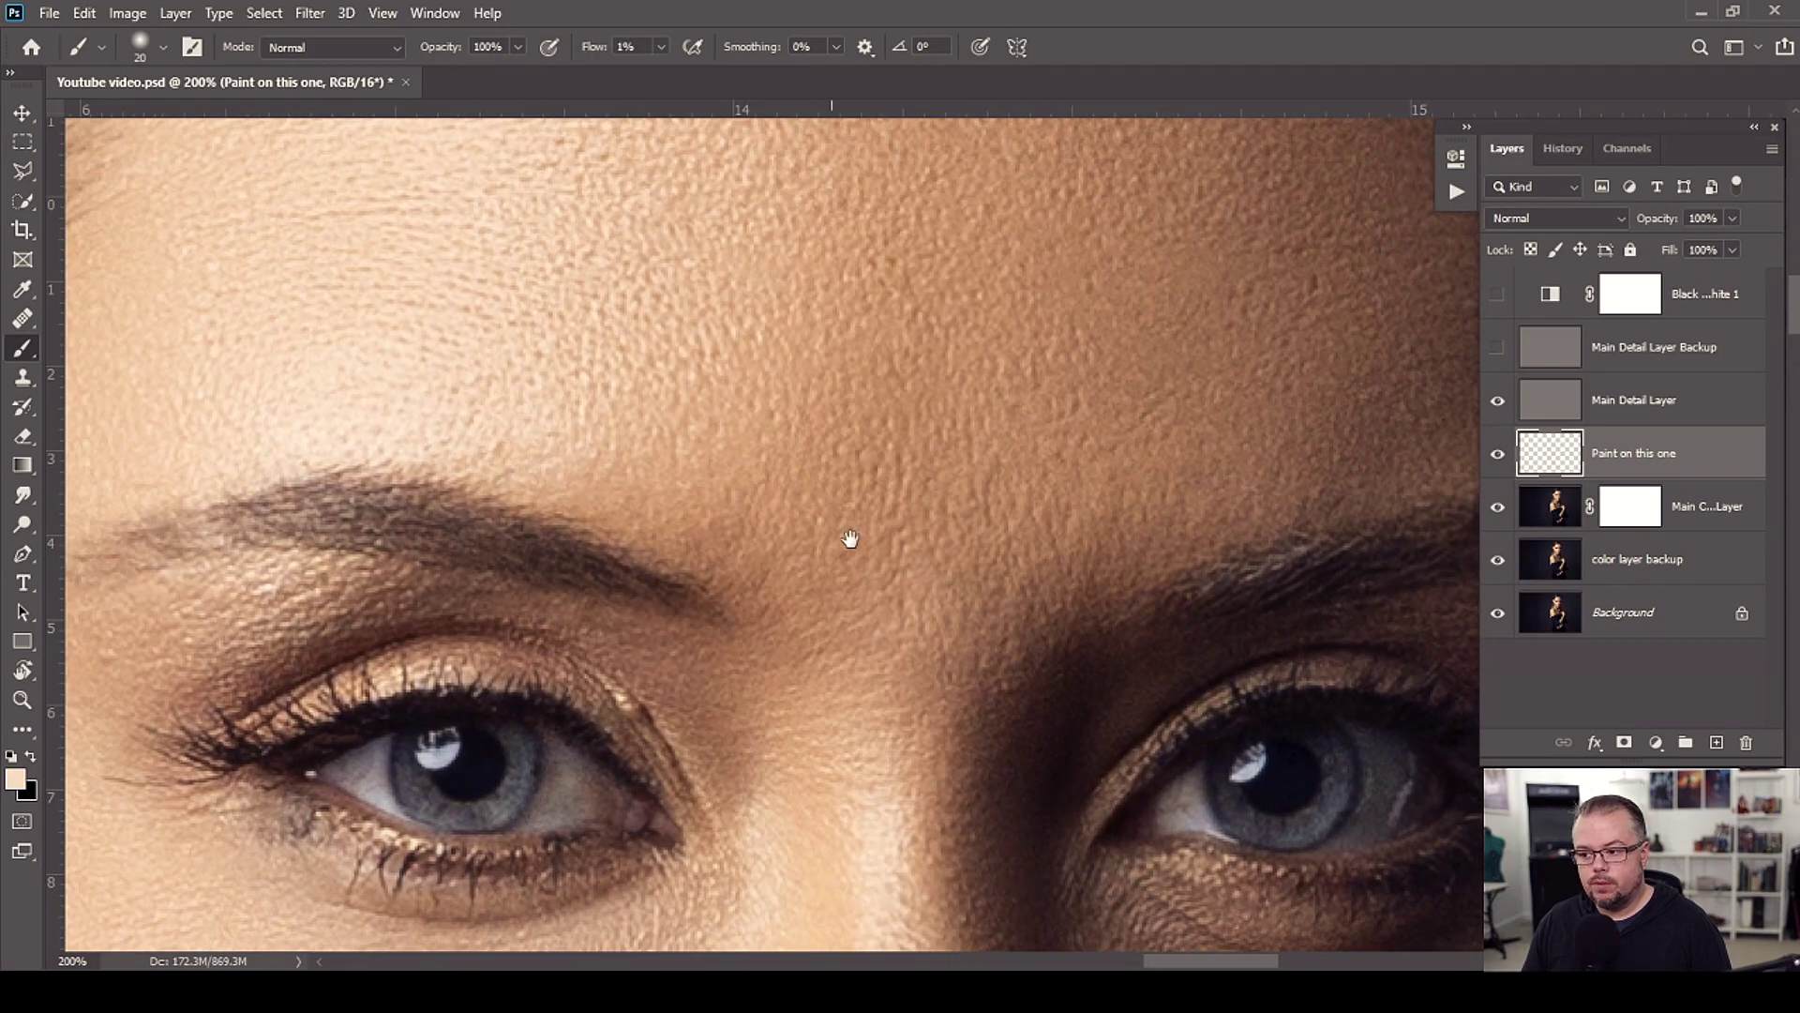
left_click(982, 701, "alt")
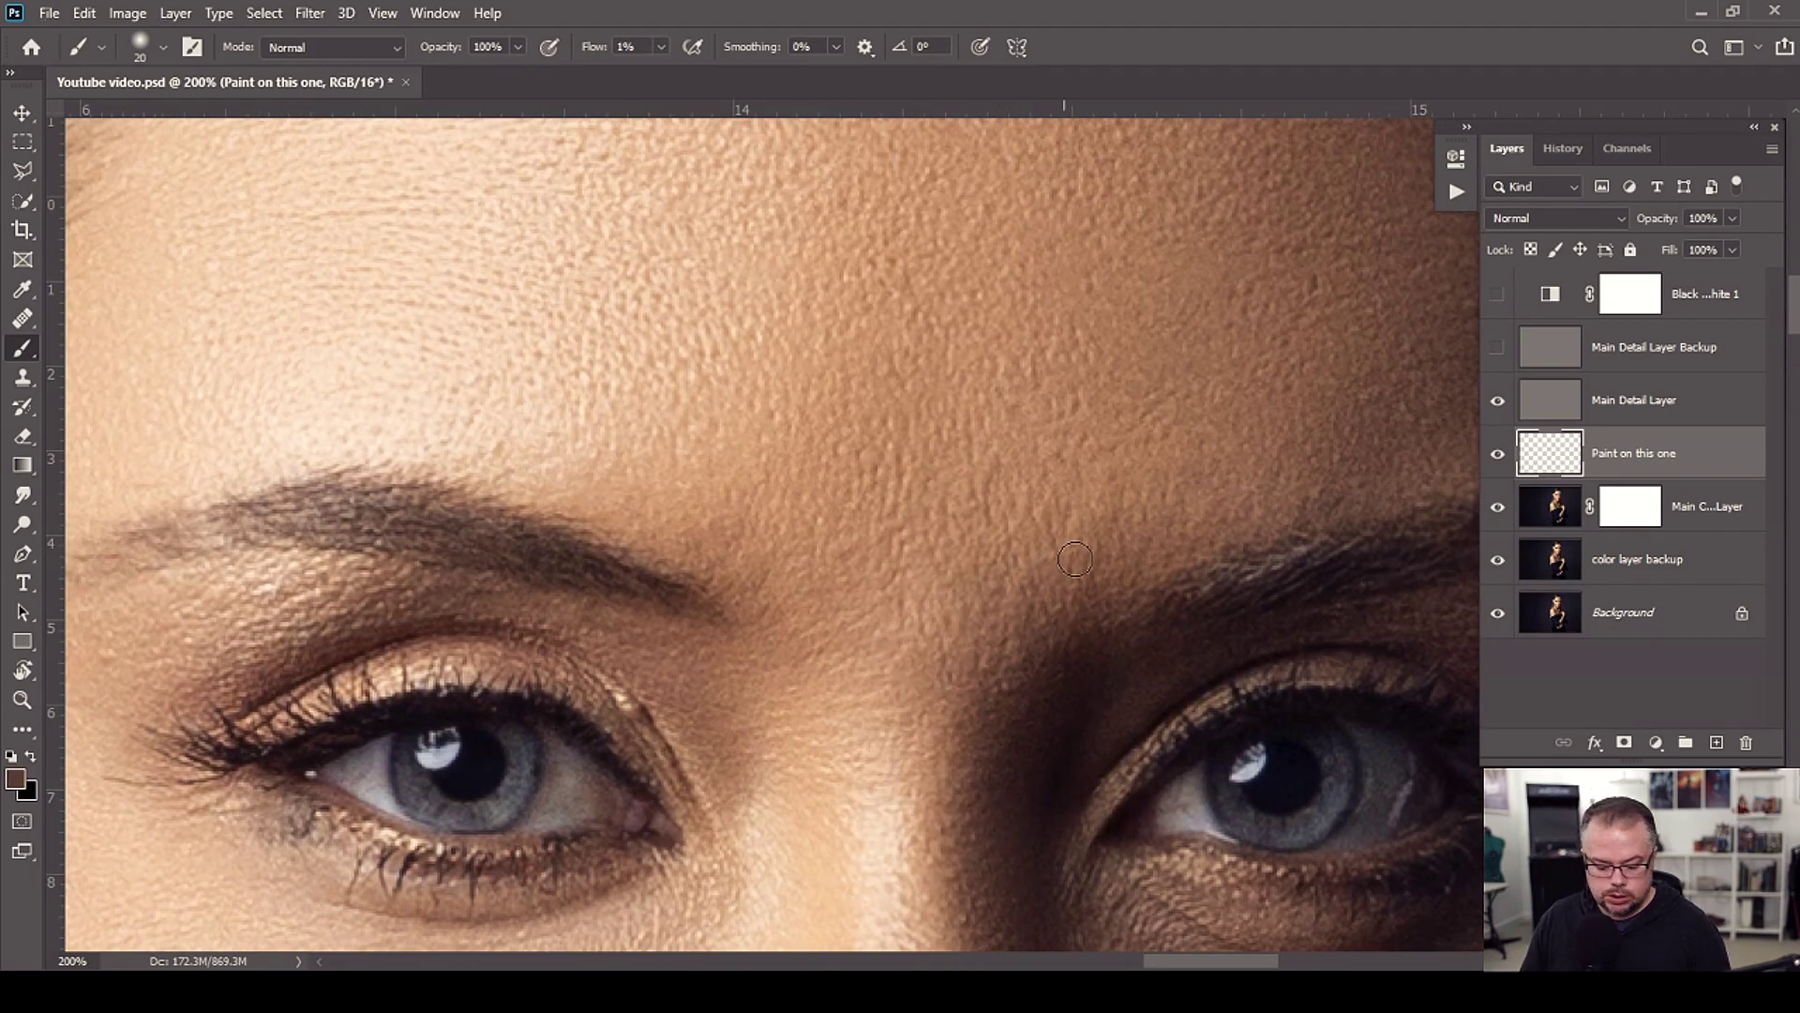
key("bracketright")
key("bracketright")
key("bracketright")
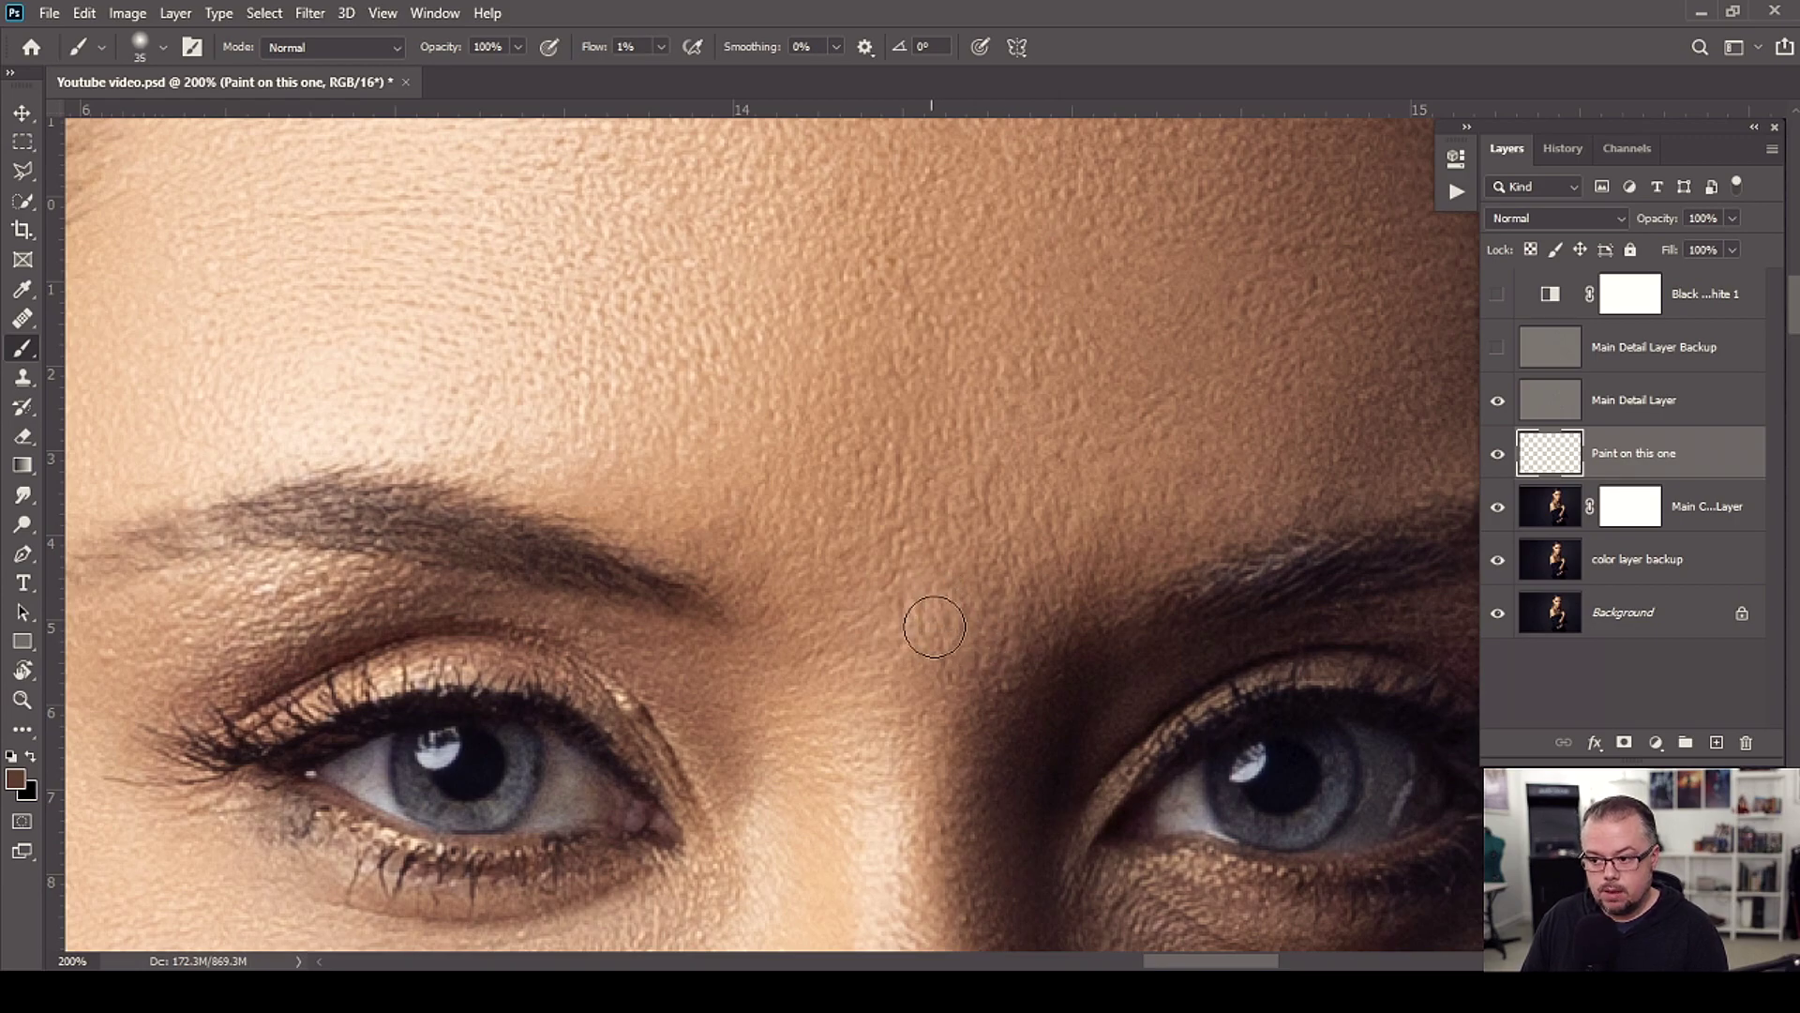
key("bracketright")
left_click(1005, 666)
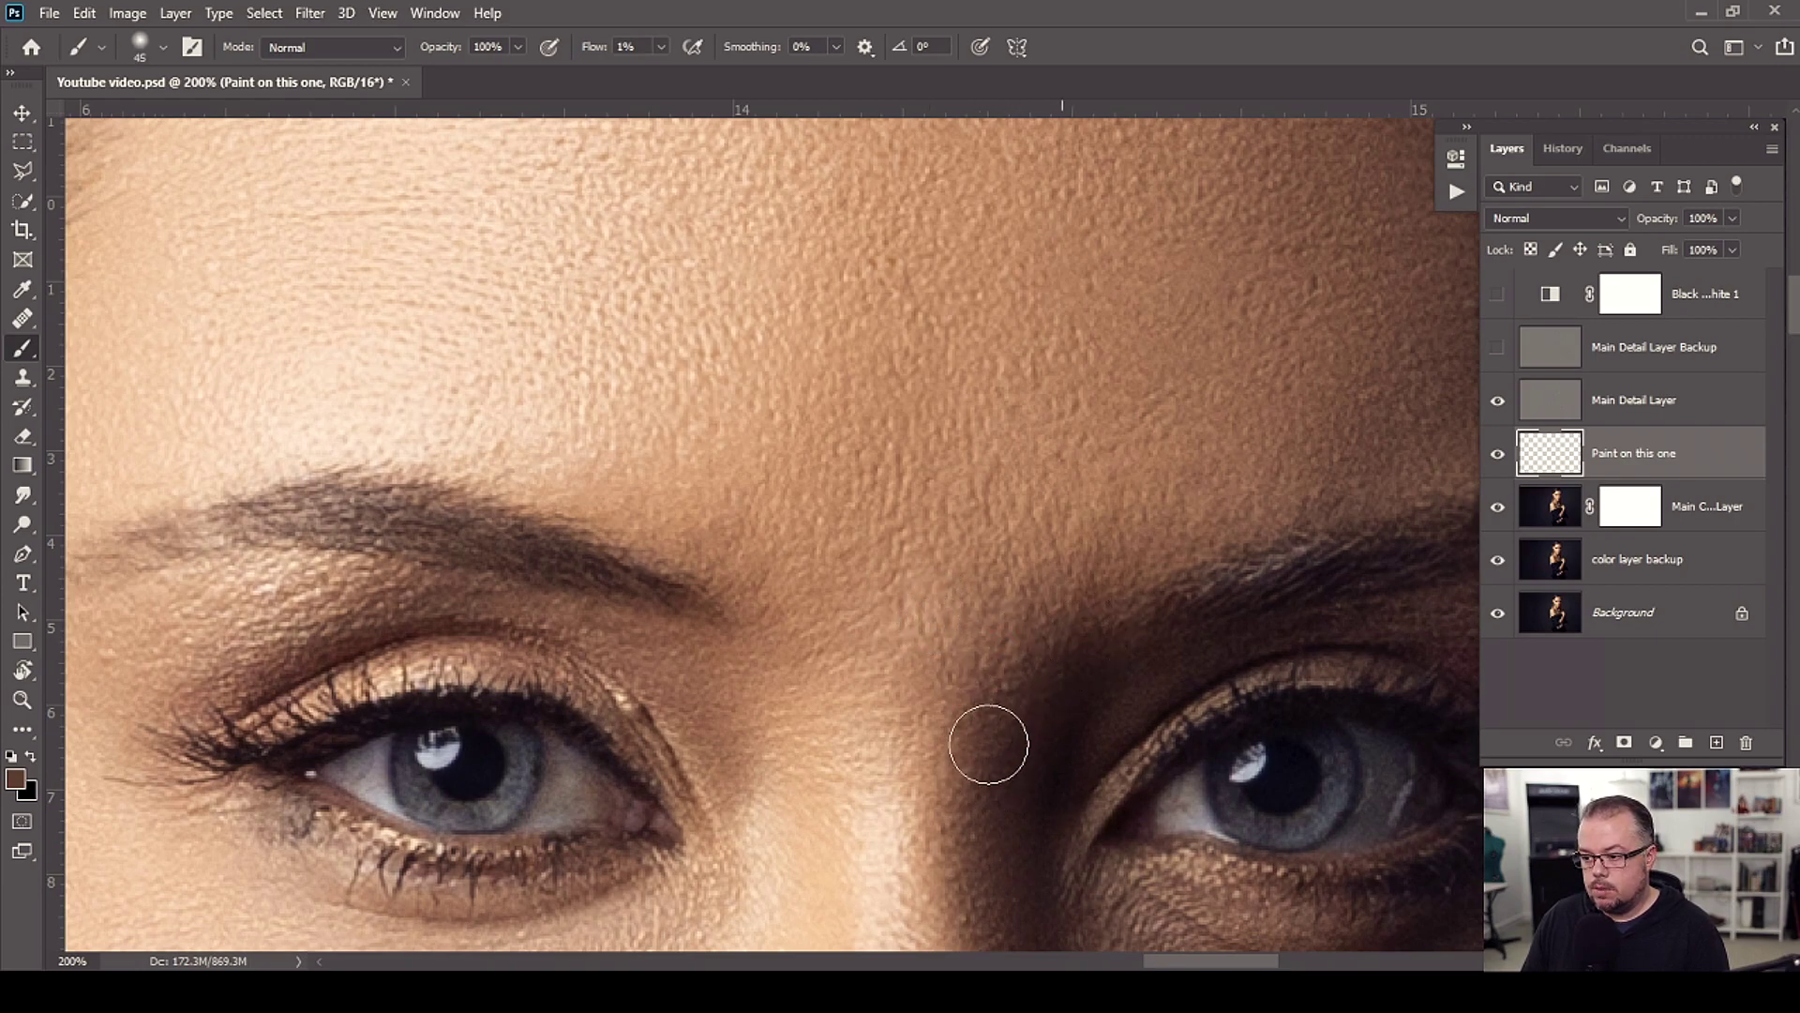
Step: Sample lighter skin tones between the brows and paint them across the shadow transition down to the top of the nose
left_click(977, 526, "alt")
mouse_move(919, 658)
left_mouse_down()
mouse_move(907, 587)
mouse_move(964, 562)
mouse_move(908, 608)
mouse_move(956, 542)
mouse_move(926, 658)
mouse_move(910, 596)
mouse_move(1020, 578)
mouse_move(976, 612)
mouse_move(1027, 578)
mouse_move(969, 638)
mouse_move(916, 593)
mouse_move(920, 625)
mouse_move(889, 492)
mouse_move(869, 540)
mouse_move(959, 551)
mouse_move(1059, 523)
mouse_move(1038, 581)
left_mouse_up()
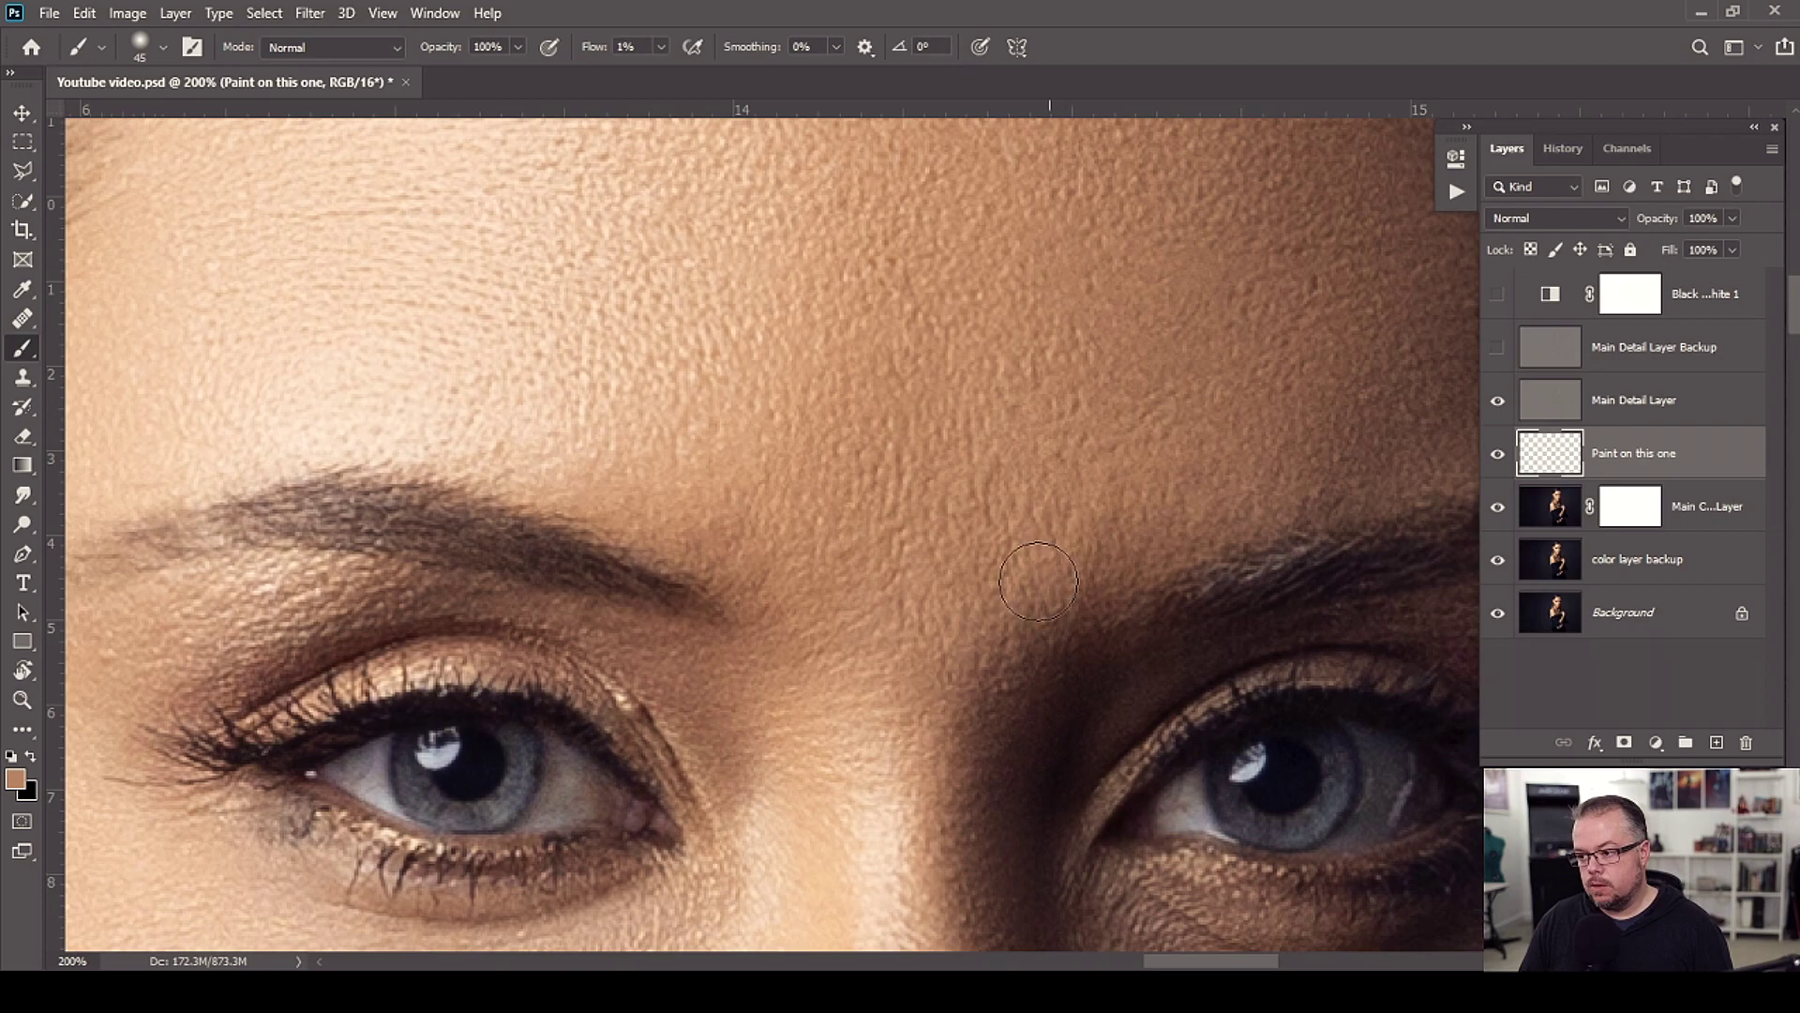
left_click_drag(872, 731, 877, 710)
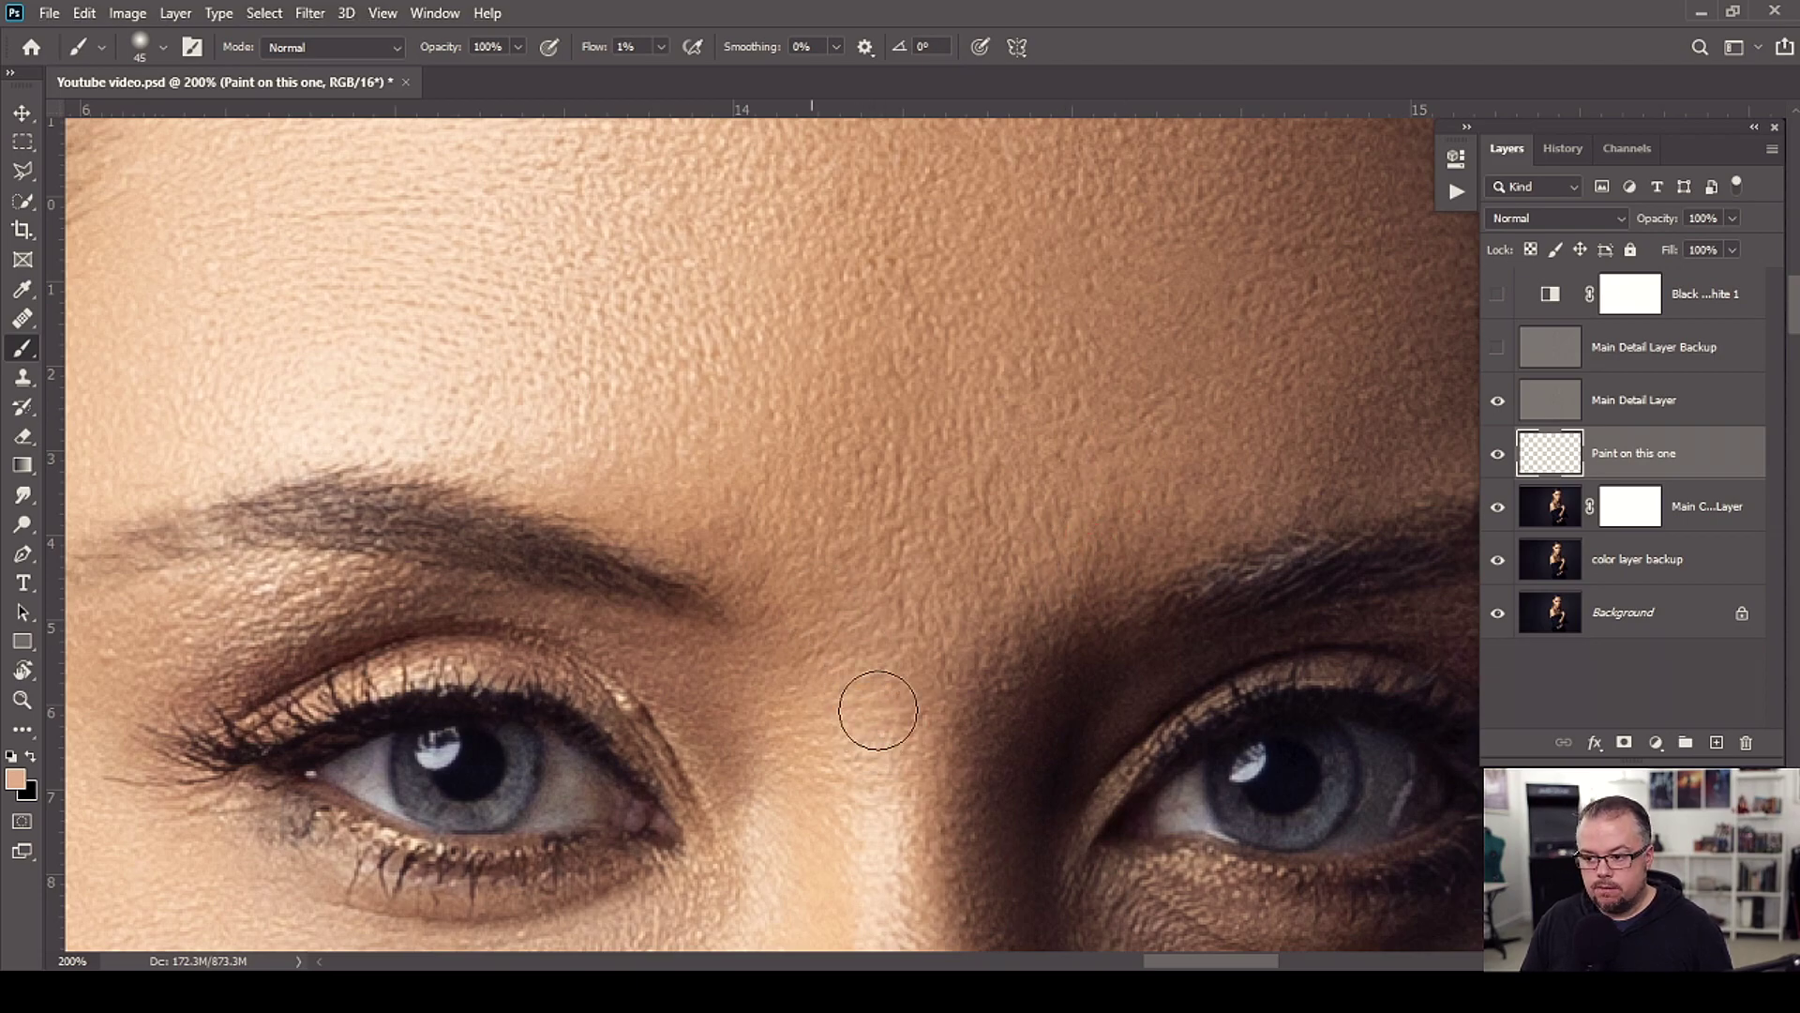
mouse_move(857, 602)
left_mouse_down()
mouse_move(870, 670)
mouse_move(872, 595)
mouse_move(856, 747)
left_mouse_up()
mouse_move(796, 582)
left_mouse_down()
mouse_move(856, 728)
mouse_move(835, 723)
left_mouse_up()
mouse_move(853, 553)
left_mouse_down()
mouse_move(900, 614)
mouse_move(900, 663)
mouse_move(848, 535)
mouse_move(835, 656)
mouse_move(911, 768)
left_mouse_up()
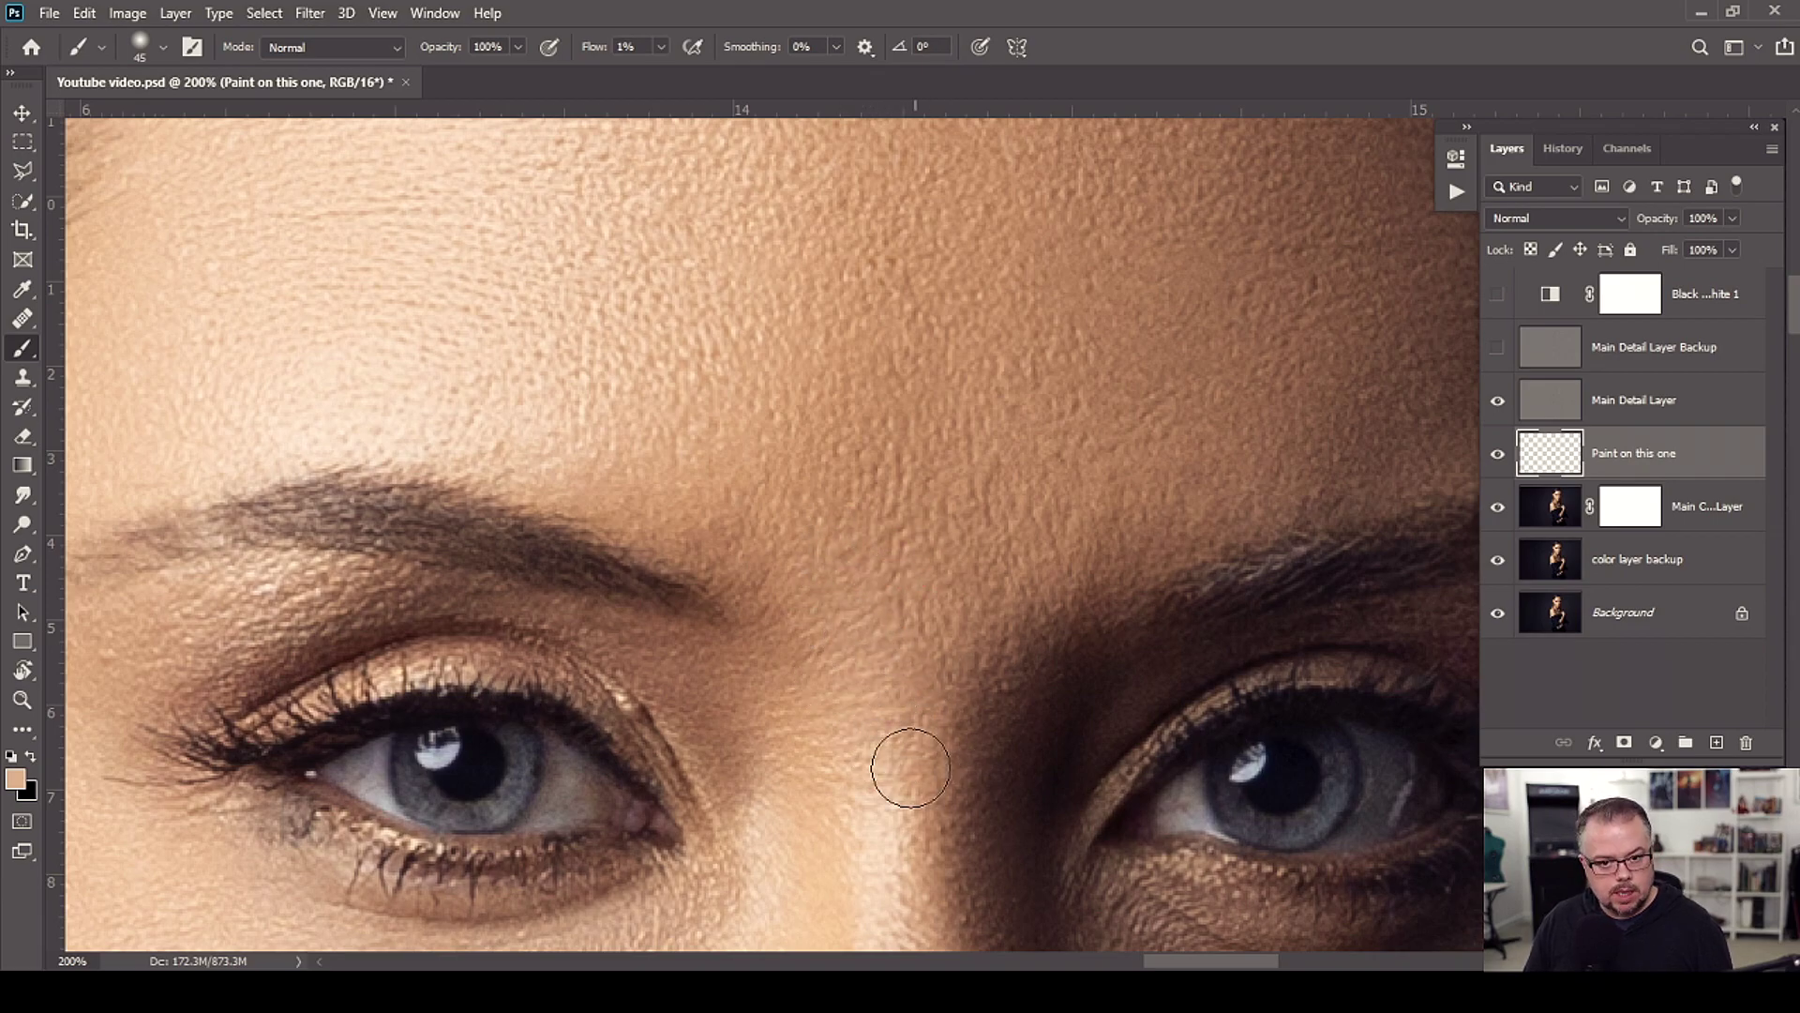
Step: Sample skin tones around the lit cheek's highlight and paint them along its lower edge with the whole face in view at 50%
mouse_move(823, 546)
left_mouse_down()
mouse_move(816, 715)
mouse_move(853, 775)
mouse_move(1145, 515)
mouse_move(919, 563)
mouse_move(723, 719)
mouse_move(748, 717)
left_mouse_up()
key("ctrl+minus")
key("ctrl+minus")
key("ctrl+minus")
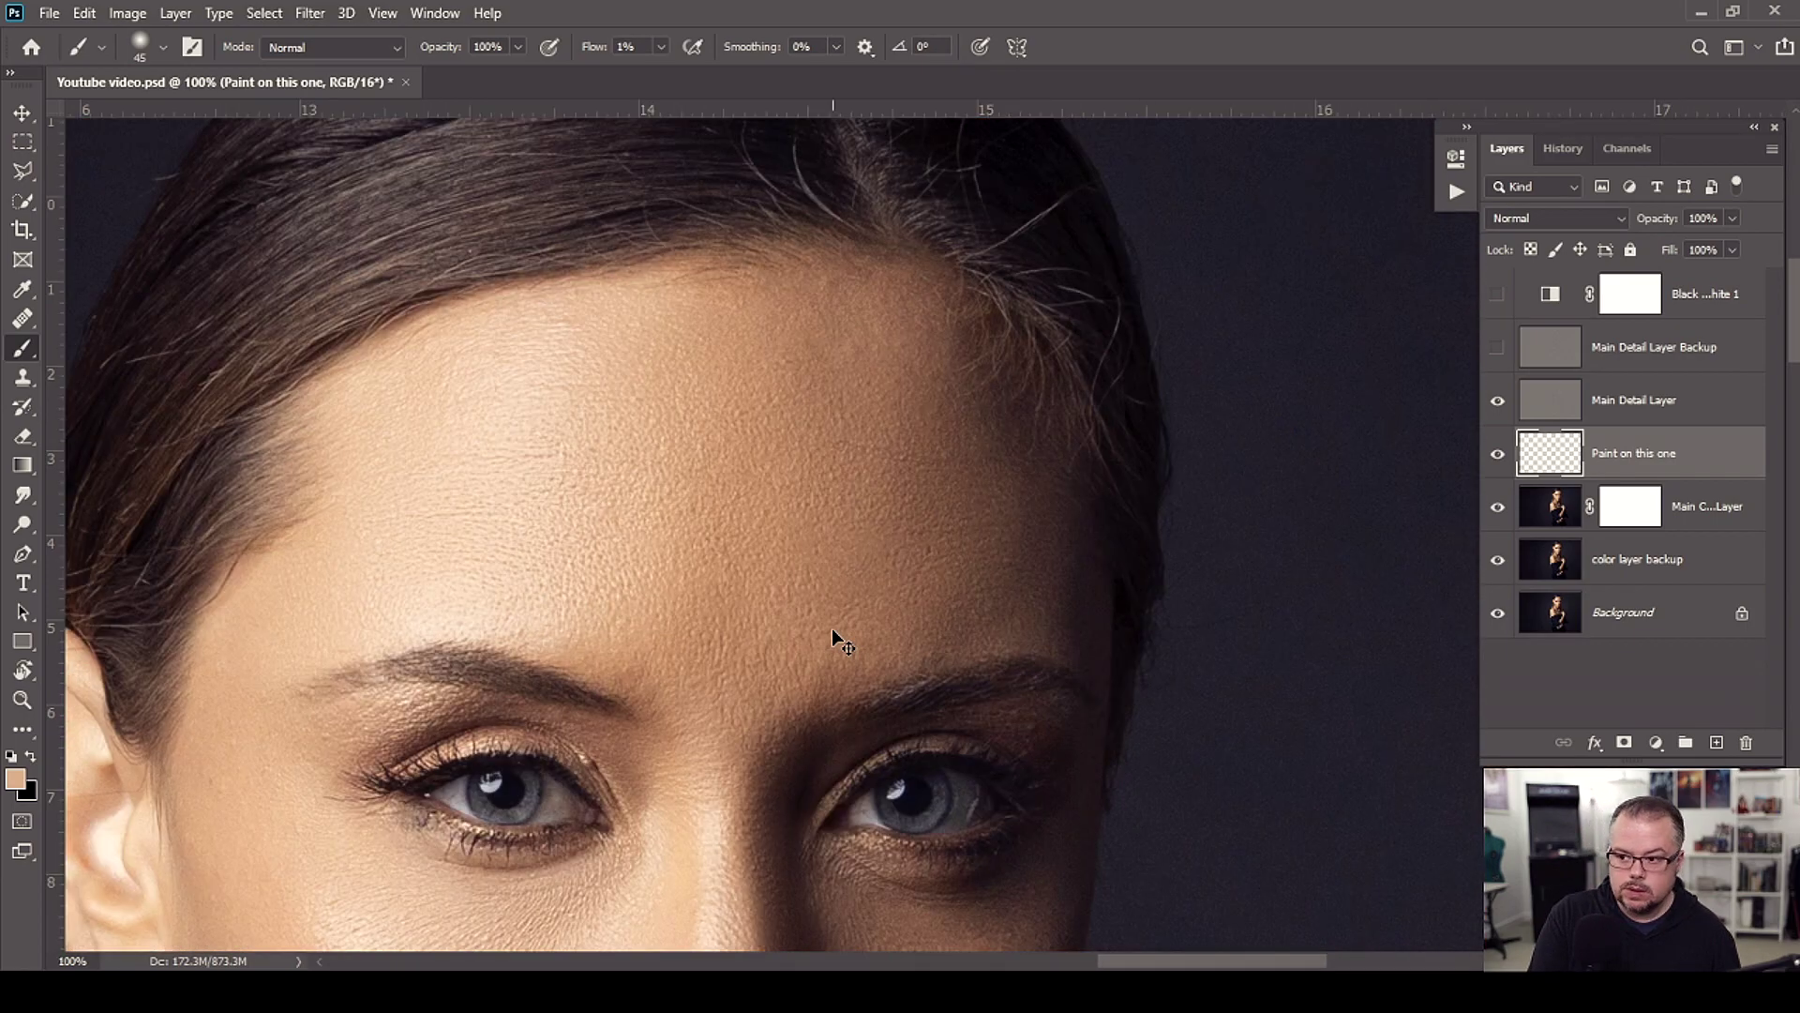
left_click_drag(893, 768, 775, 475)
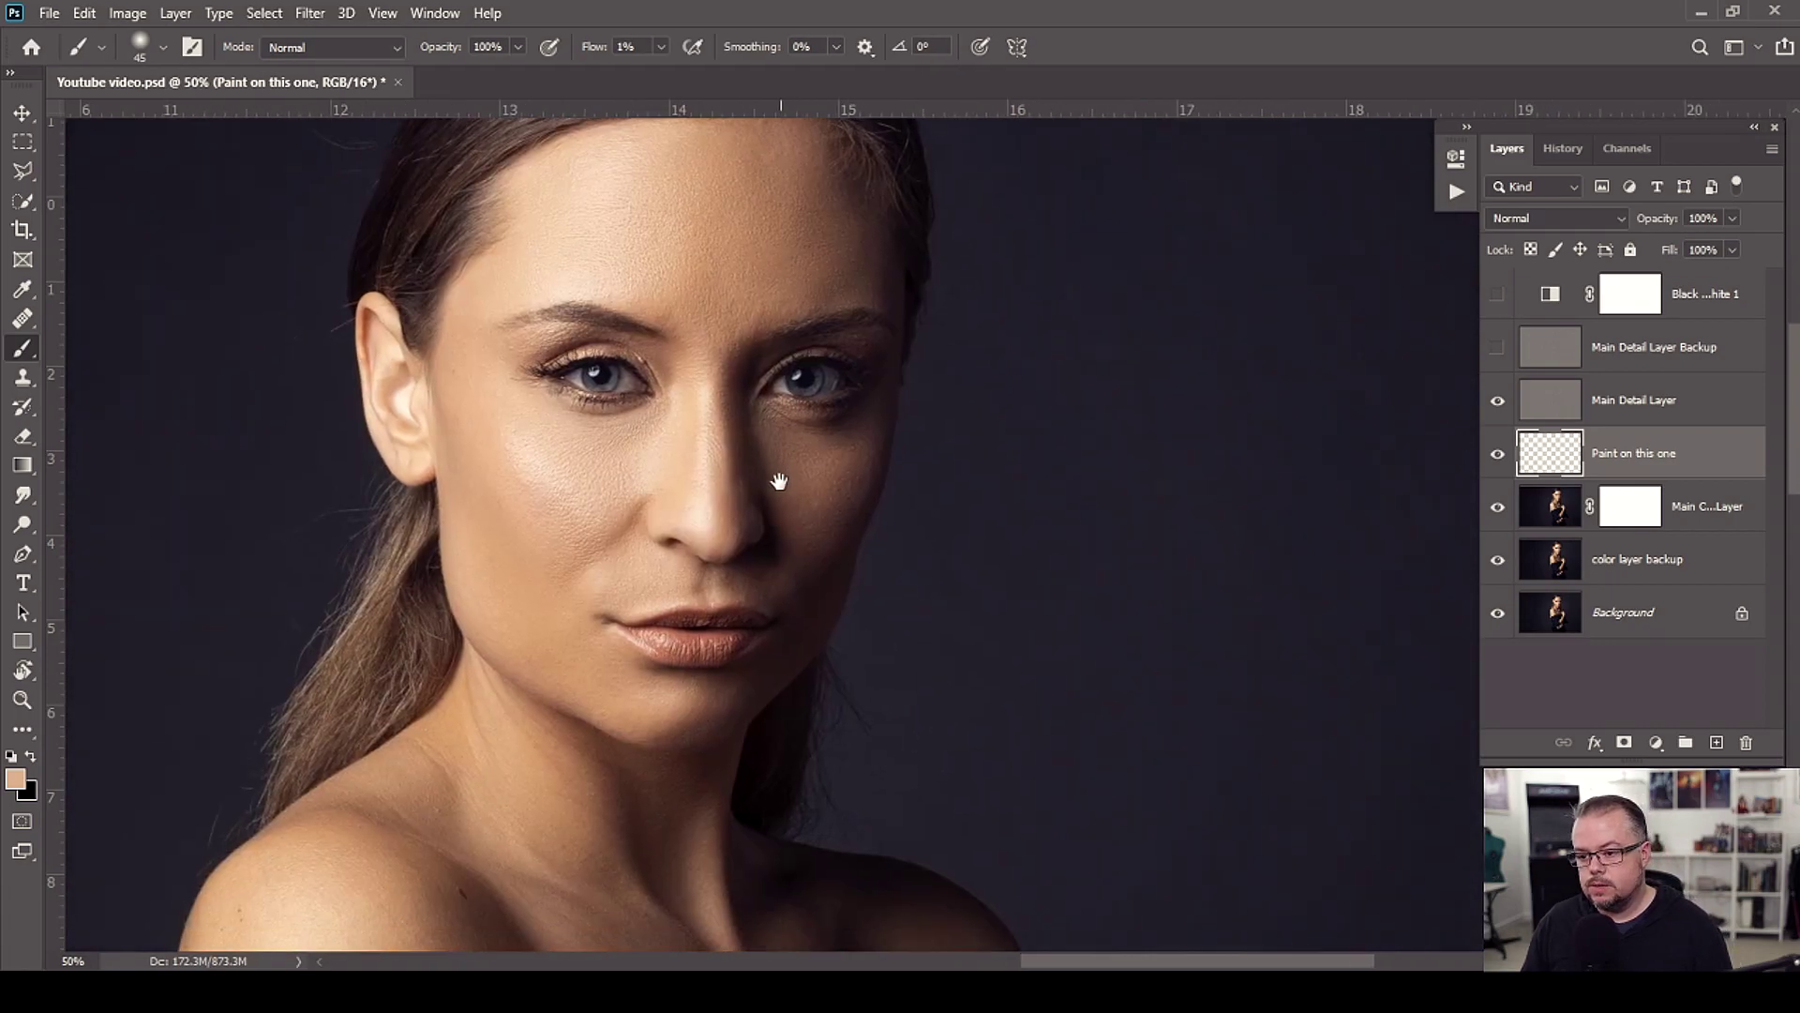
left_click(576, 513)
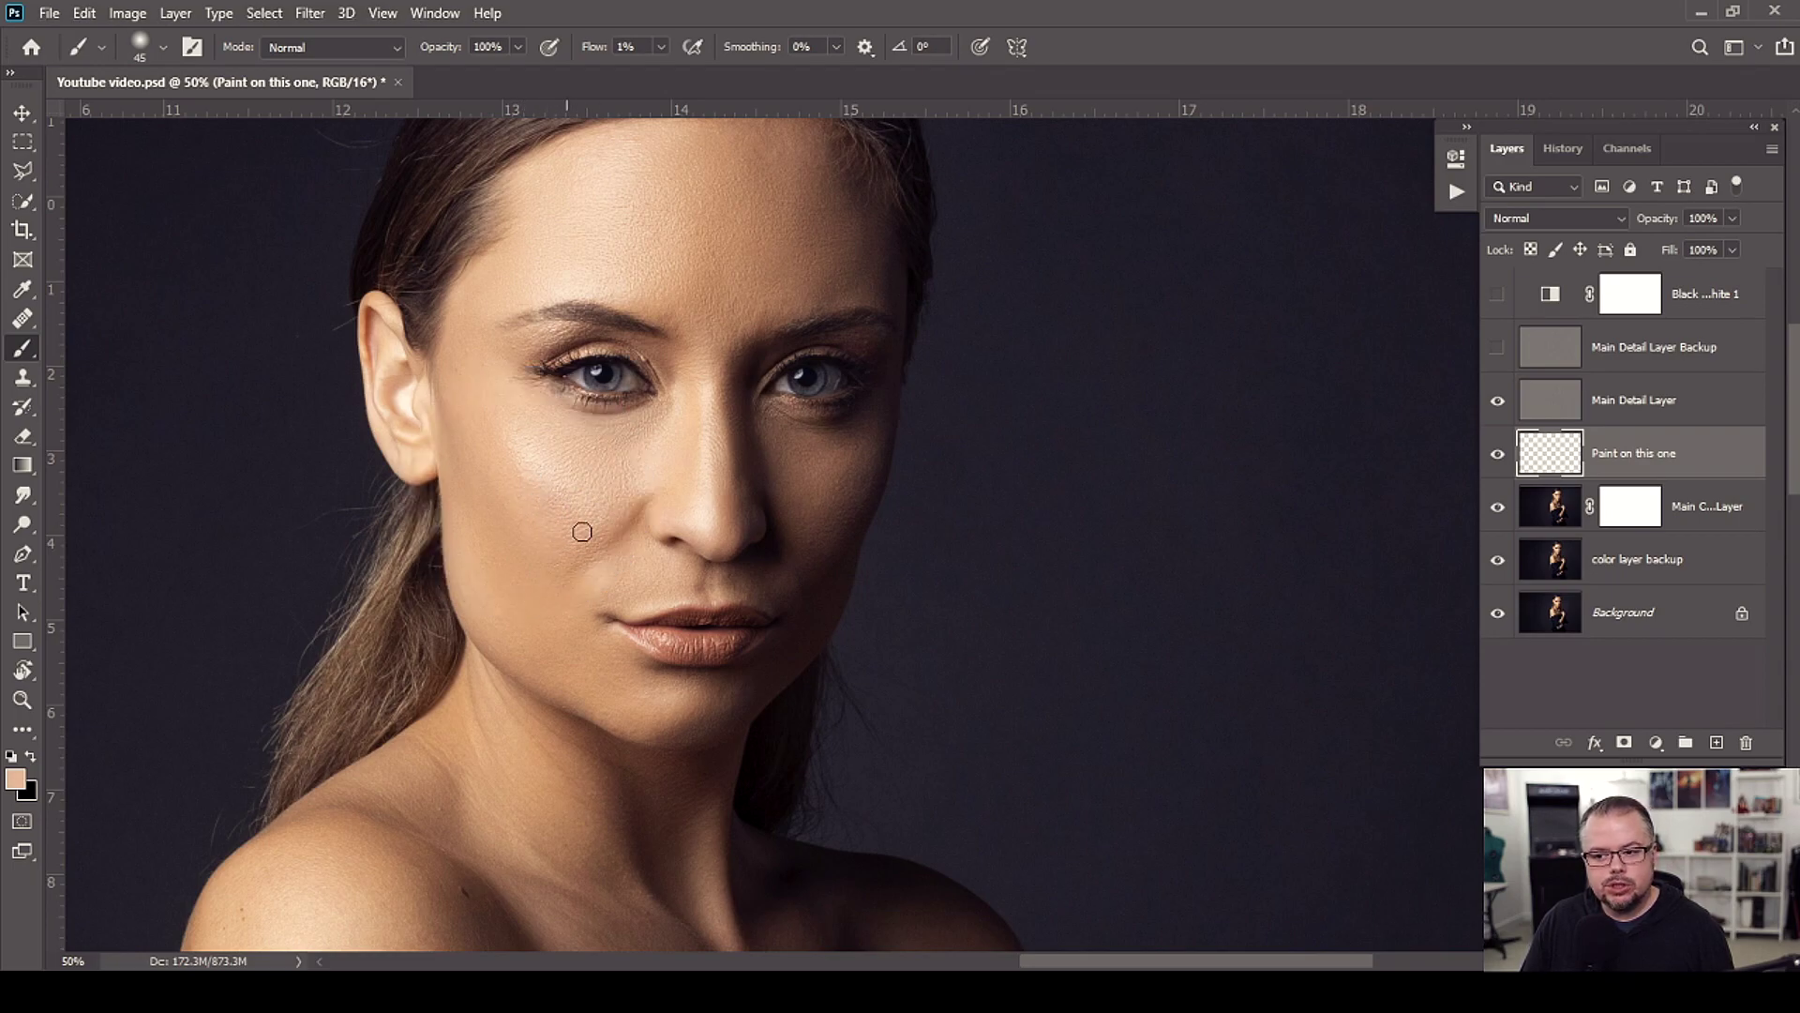
left_click(551, 499)
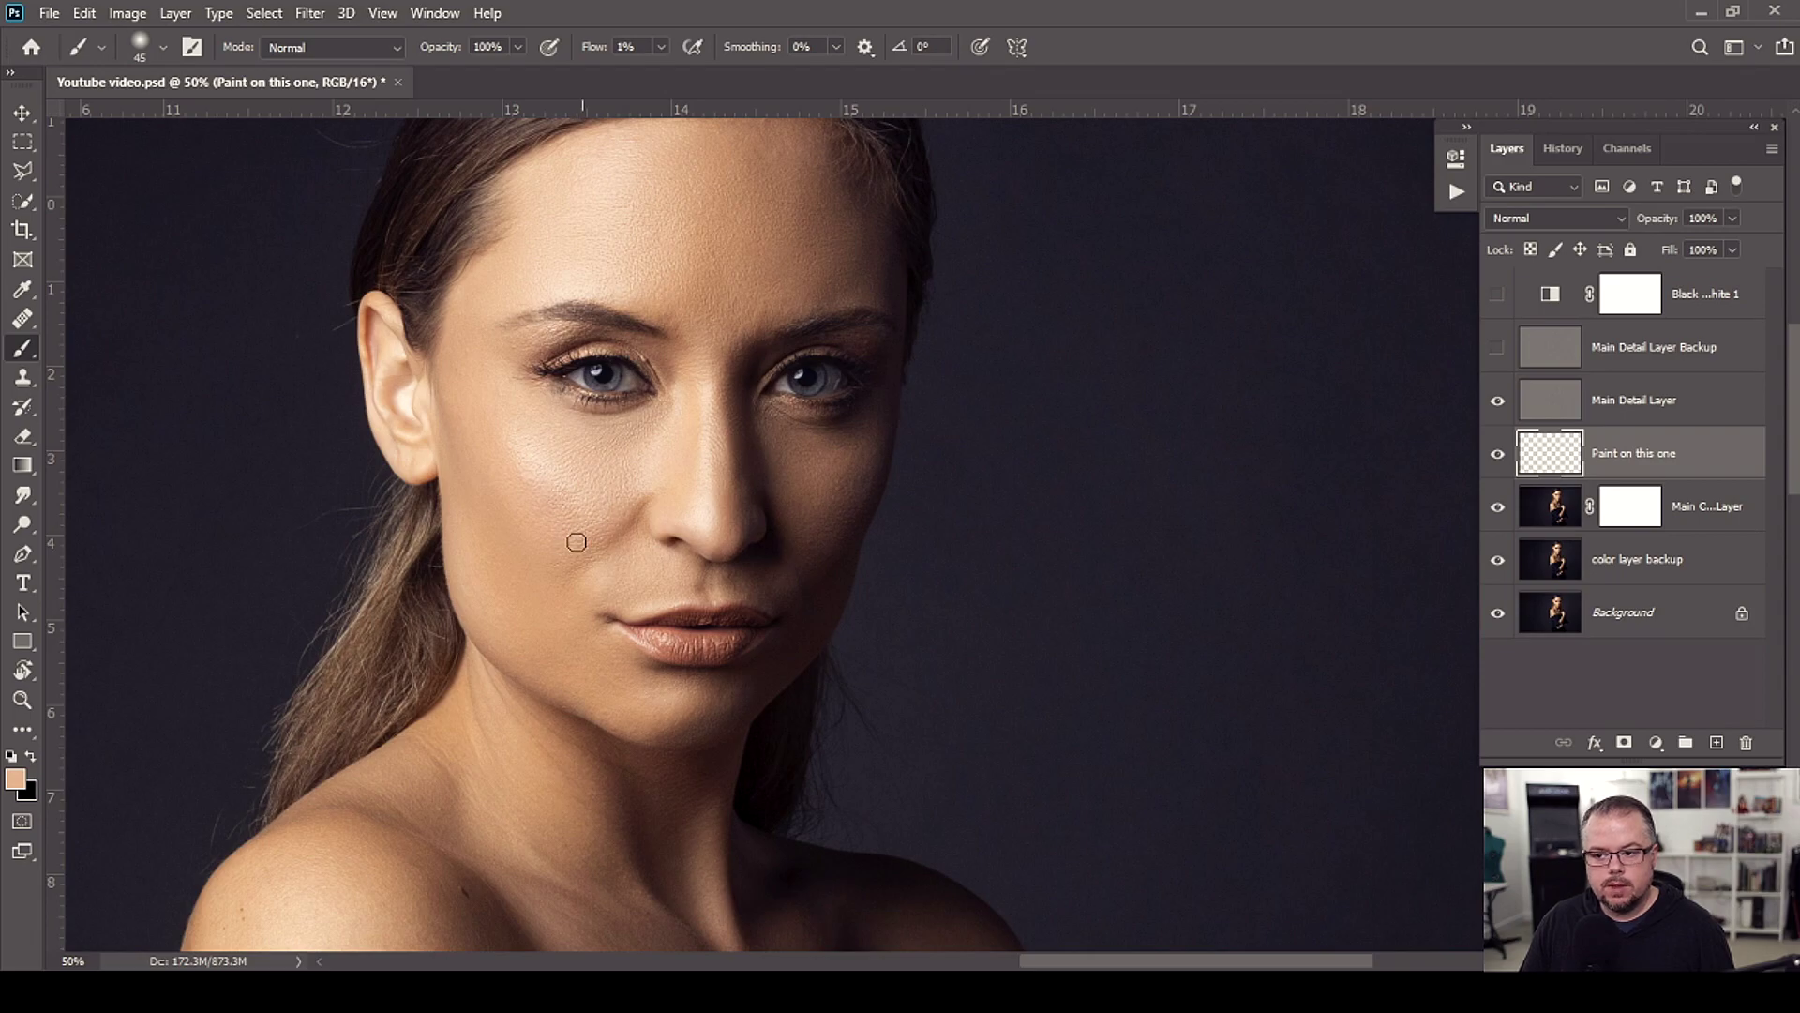
left_click(548, 494, "alt")
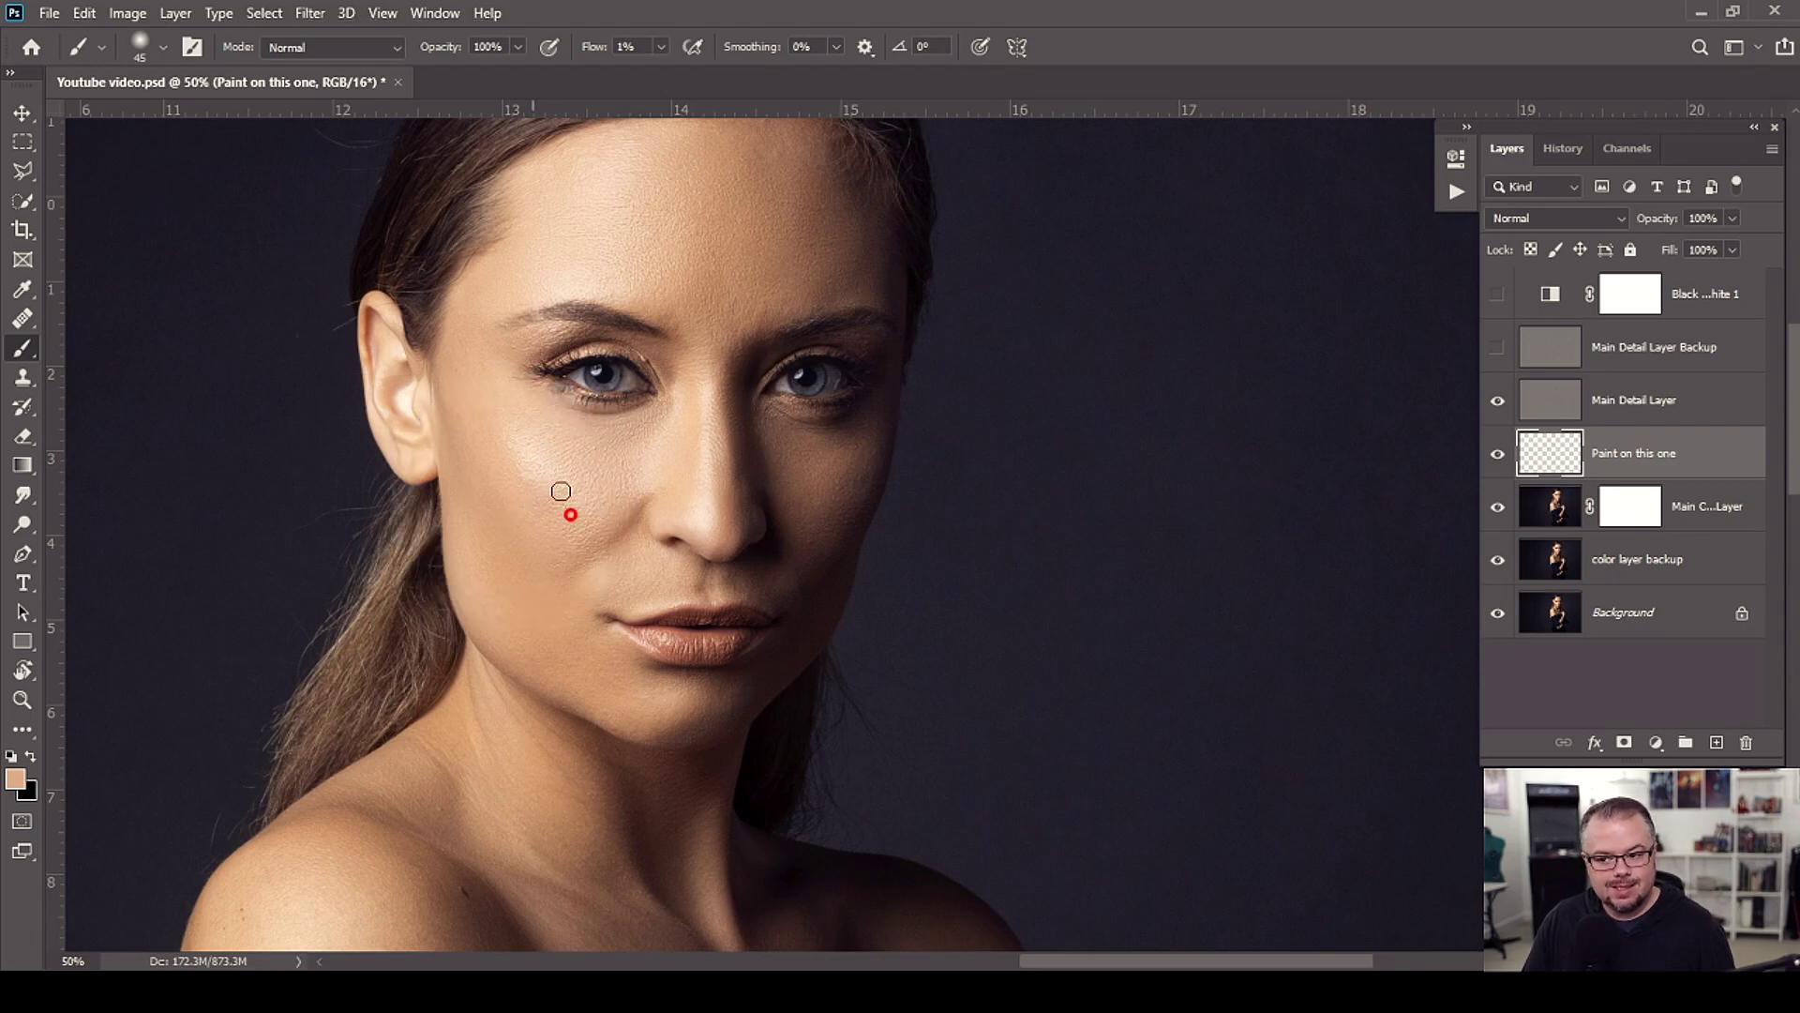
left_click(595, 487)
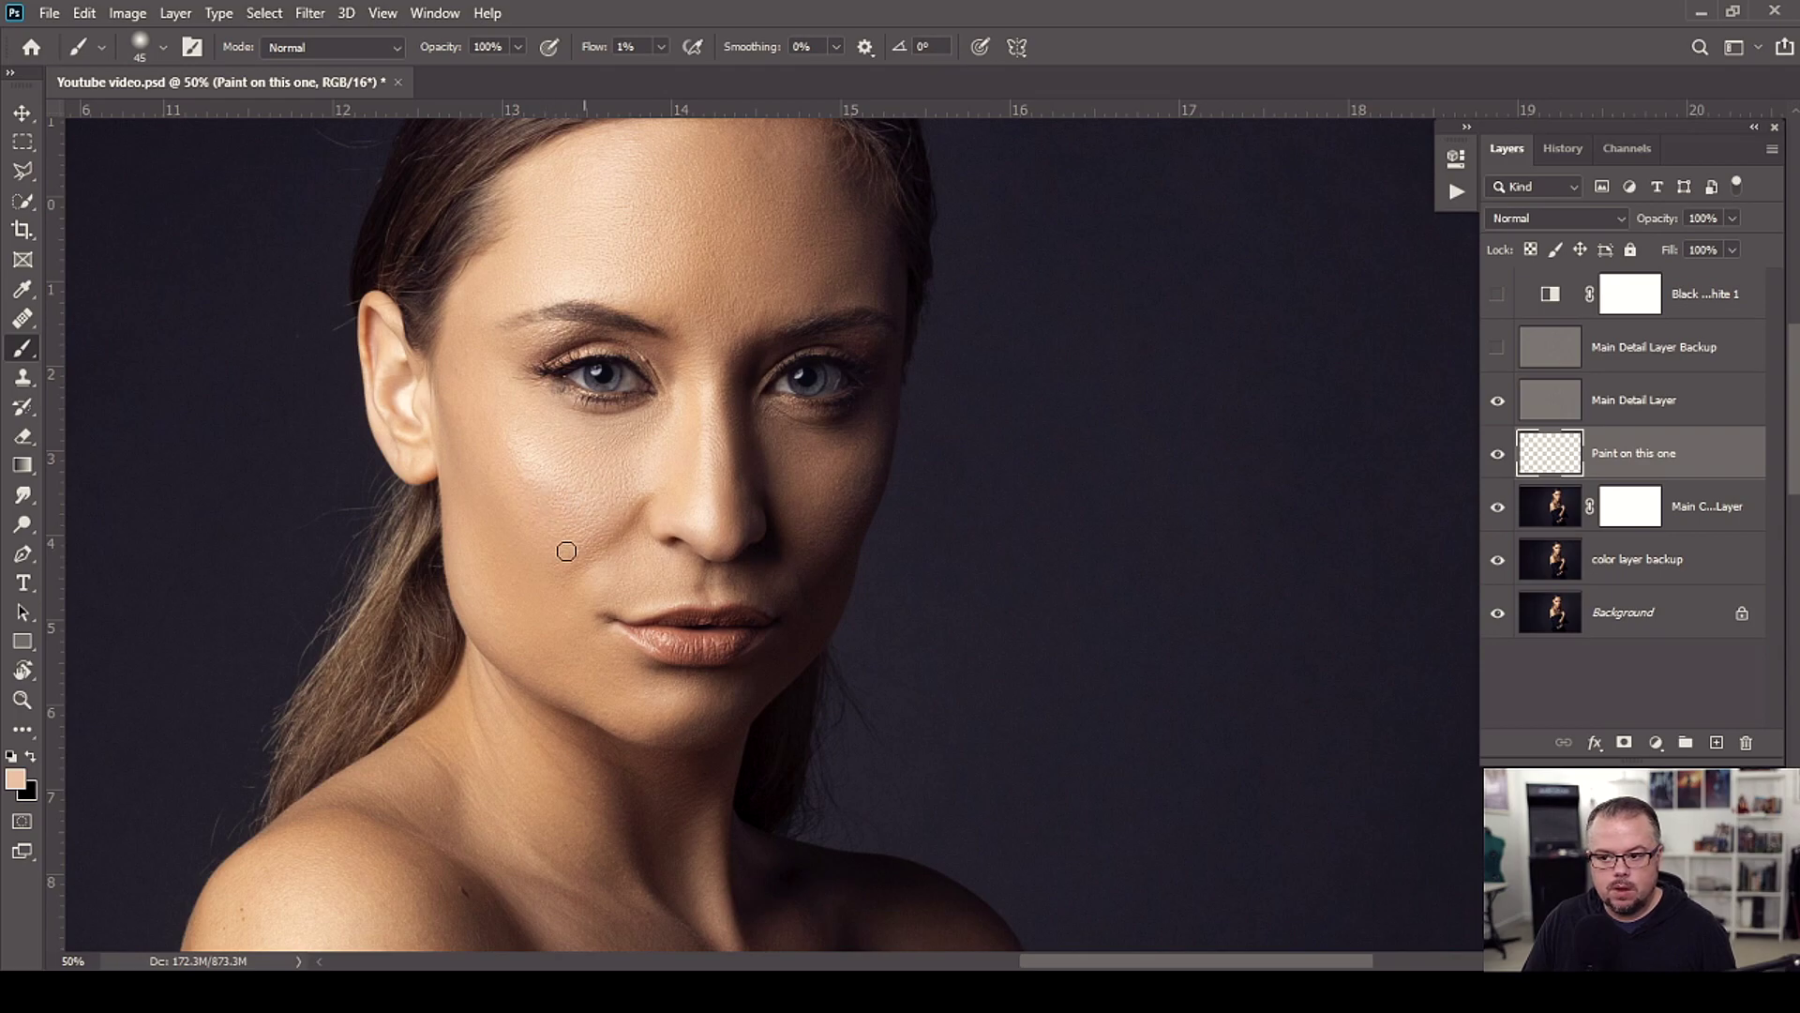
left_click(540, 512)
mouse_move(539, 505)
left_mouse_down()
mouse_move(515, 496)
mouse_move(610, 547)
left_mouse_up()
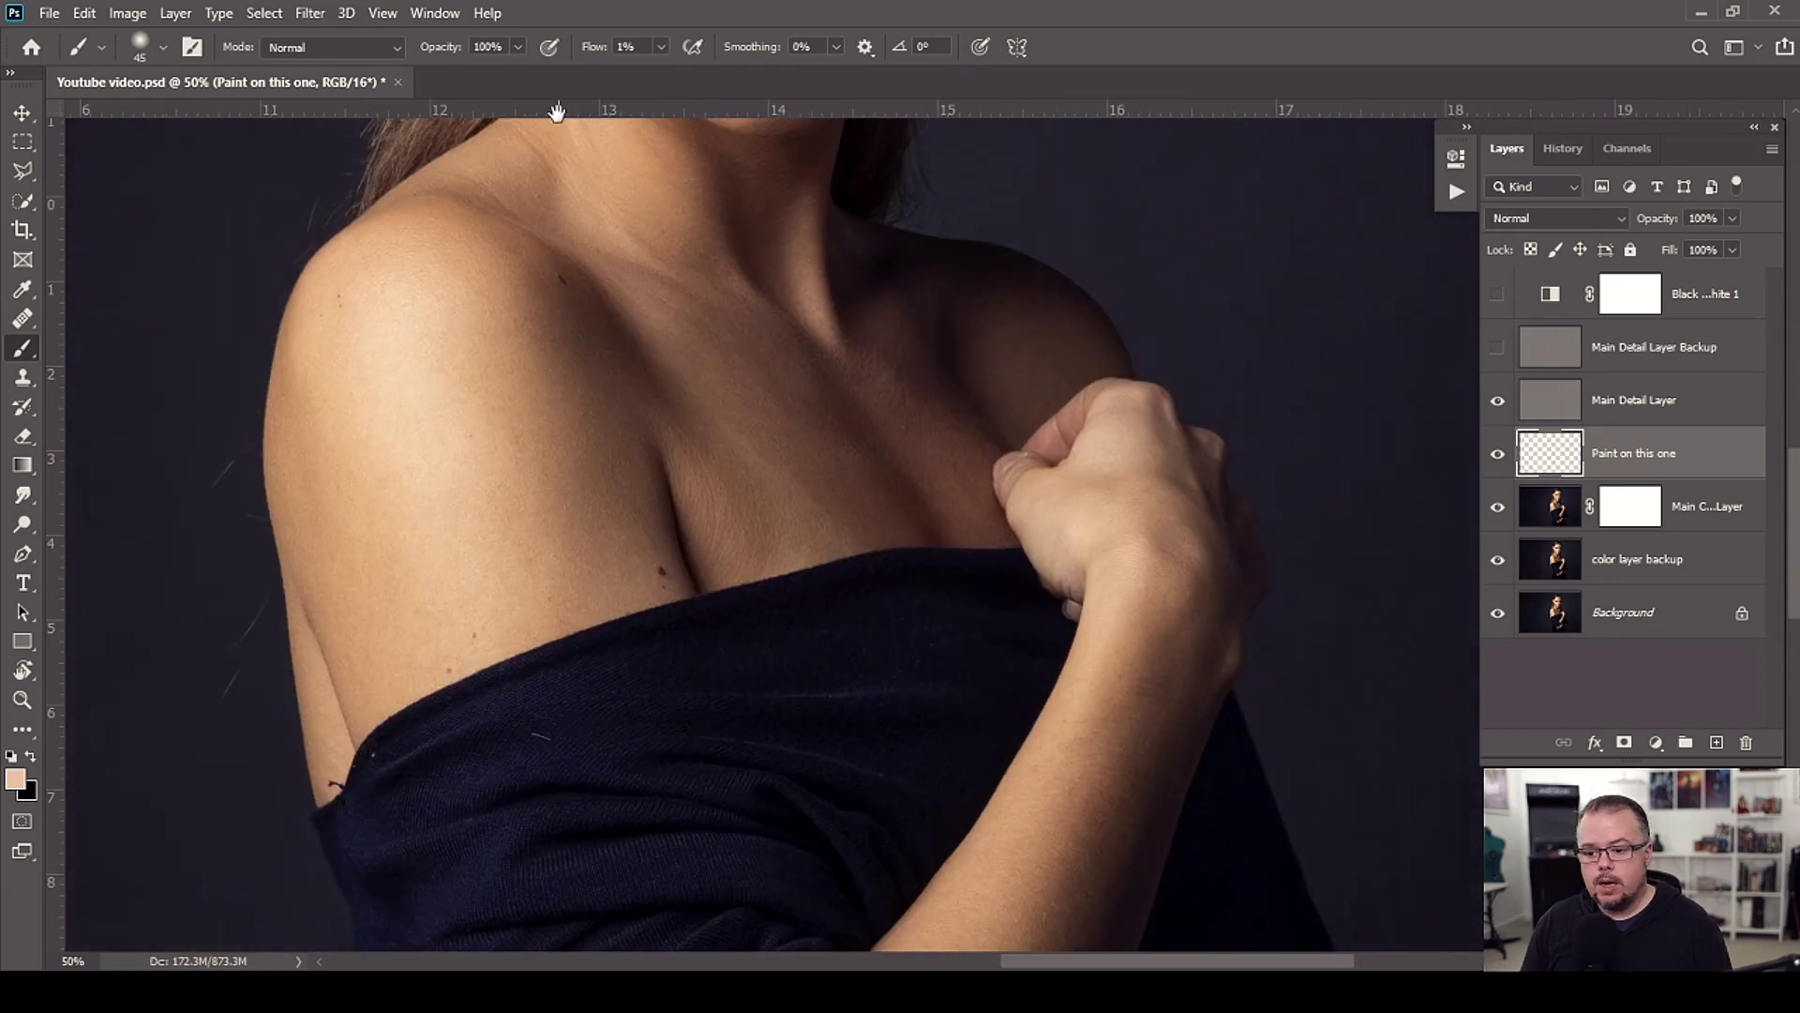
Step: Examine the arms, hands and navy top, magnifying the sleeve fabric to 200% for a closer check
left_click_drag(461, 740, 474, 274)
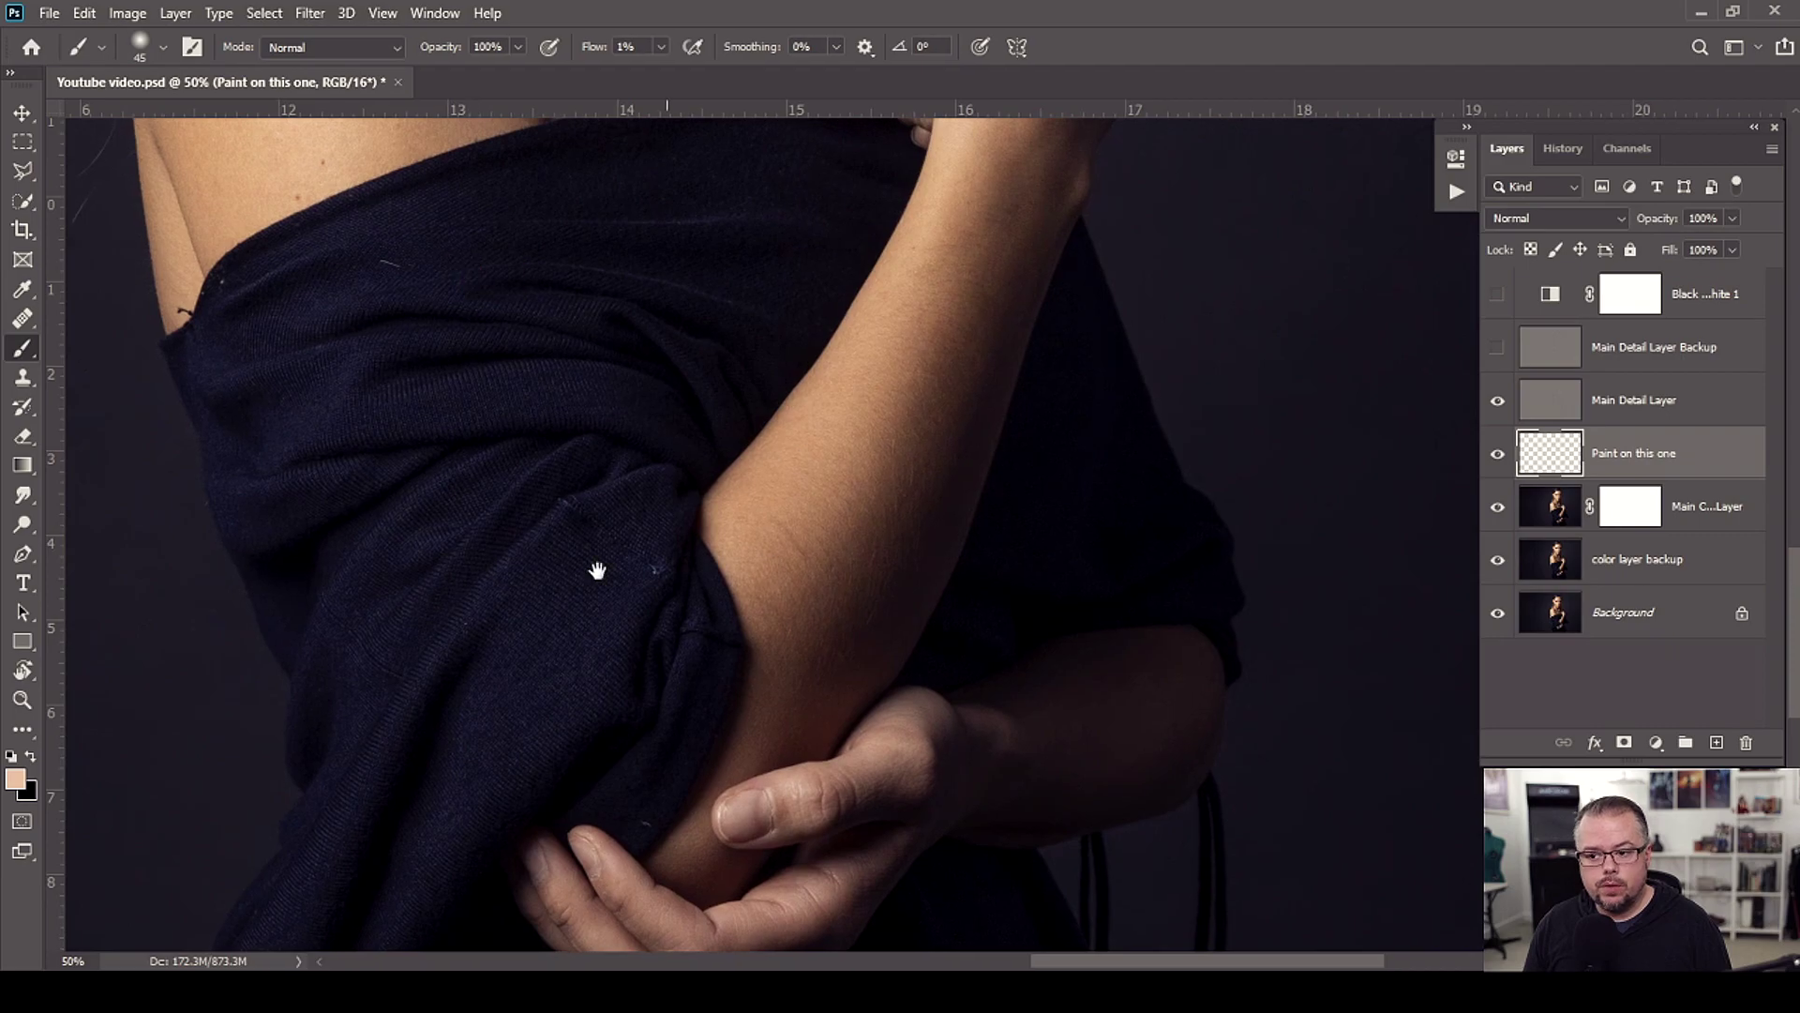
left_click_drag(519, 510, 562, 627)
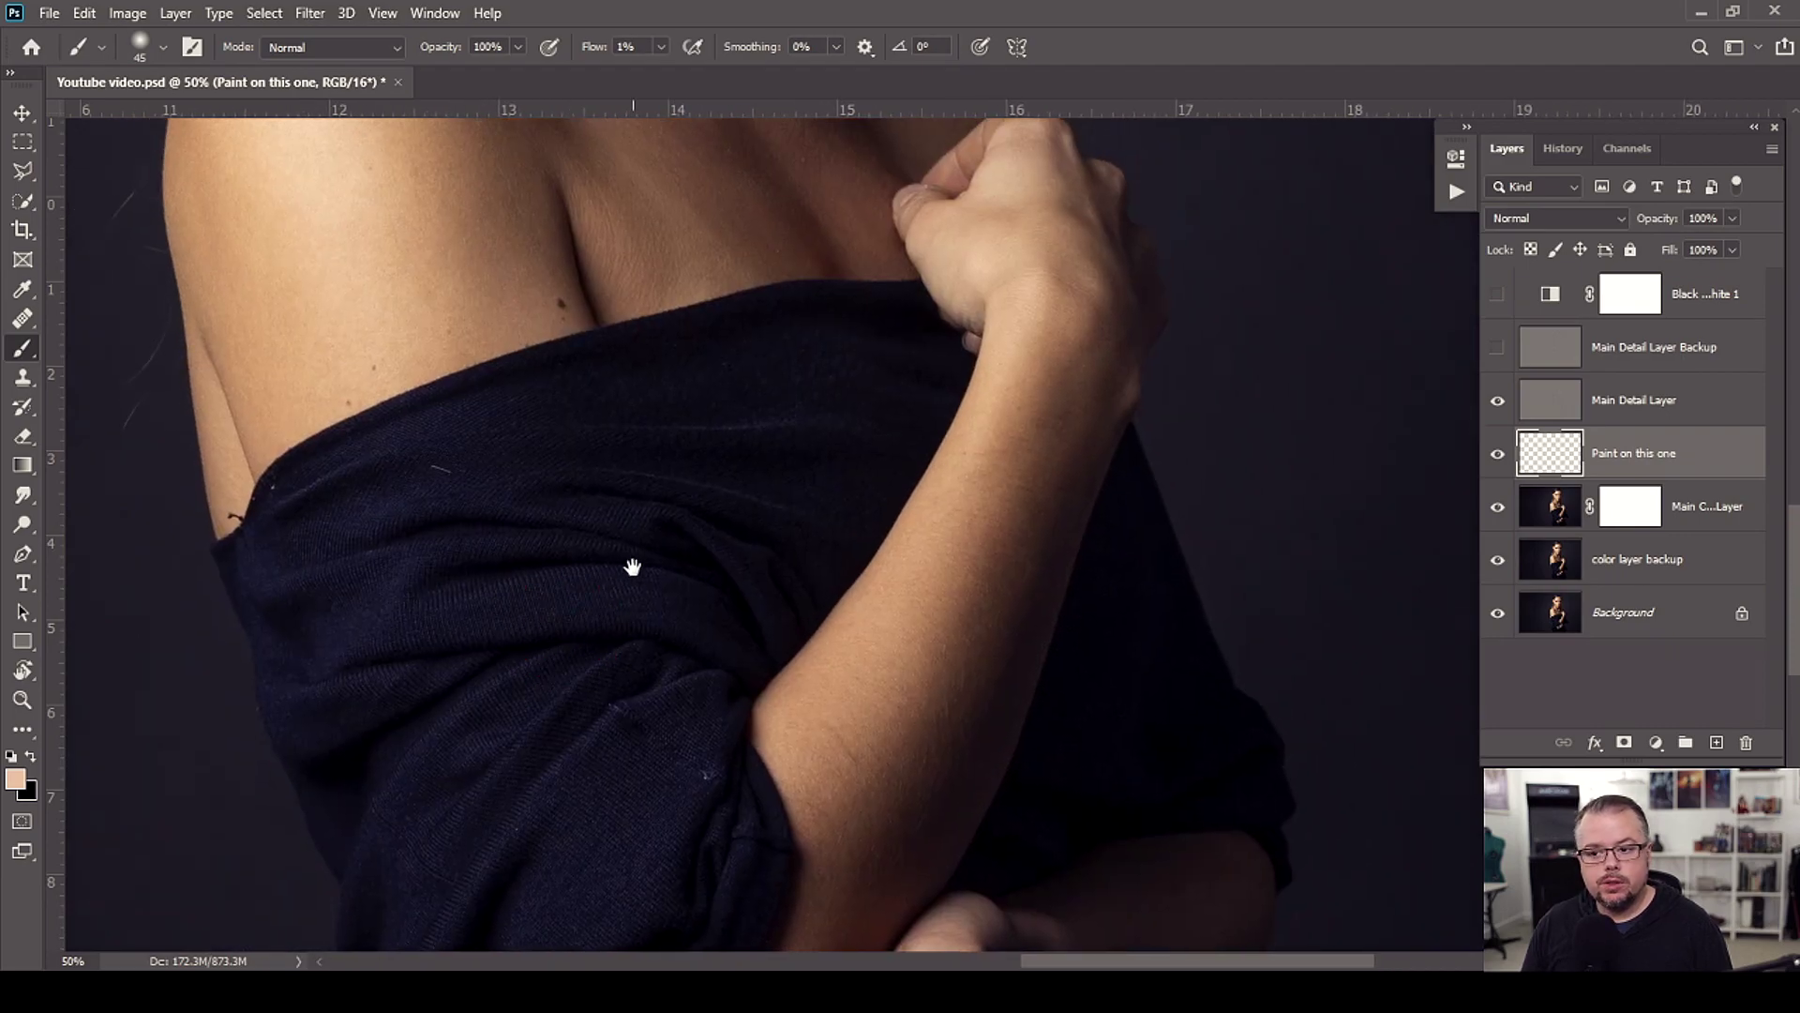
left_click_drag(633, 567, 594, 470)
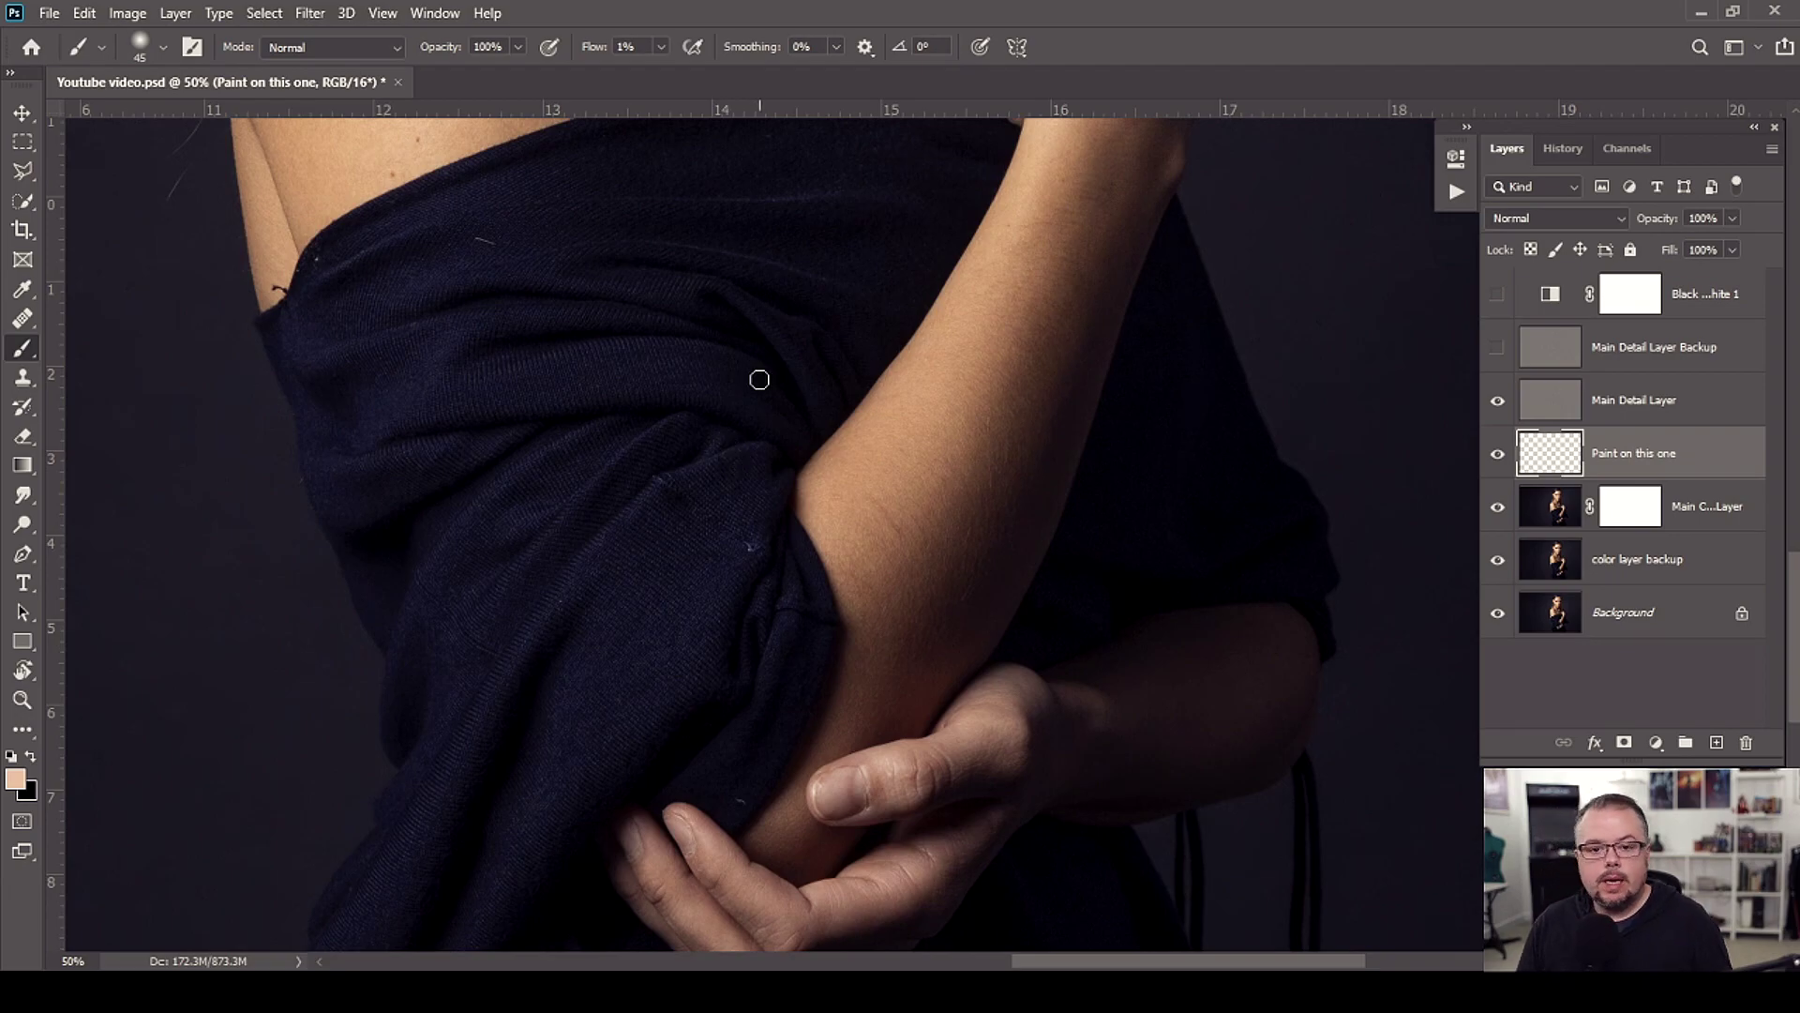
key("z")
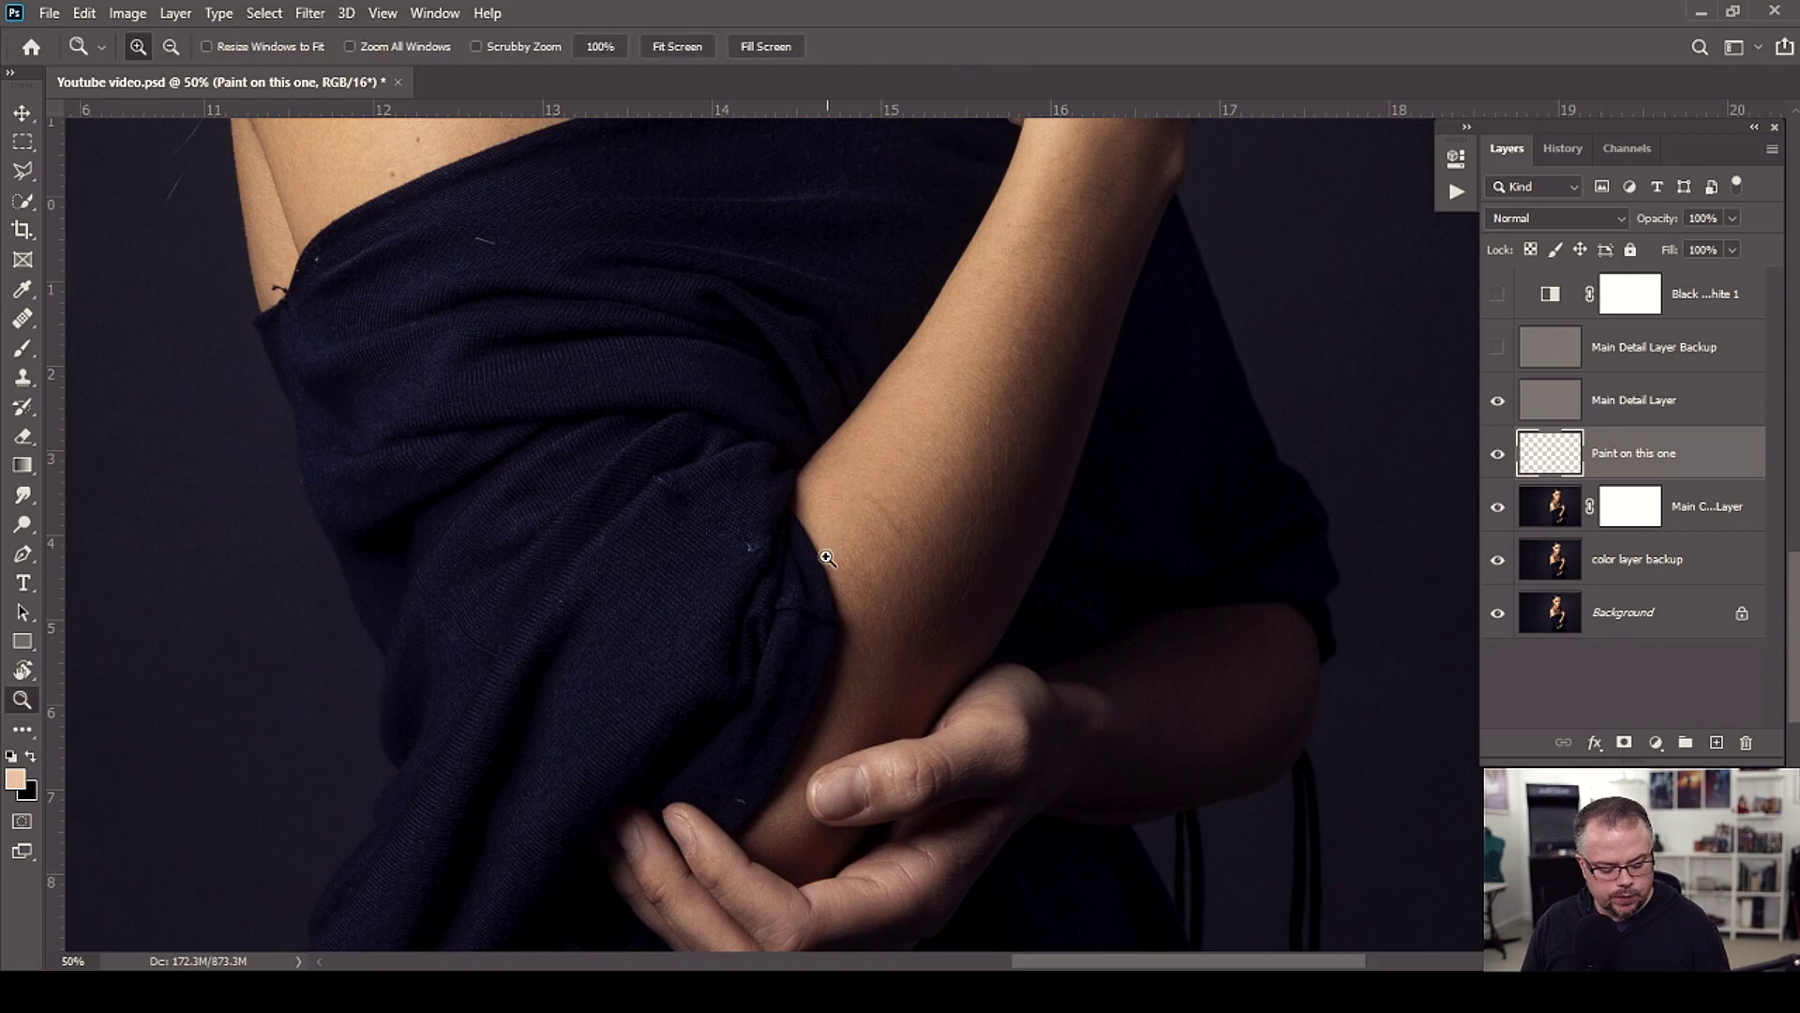
left_click(687, 583)
left_click(655, 590)
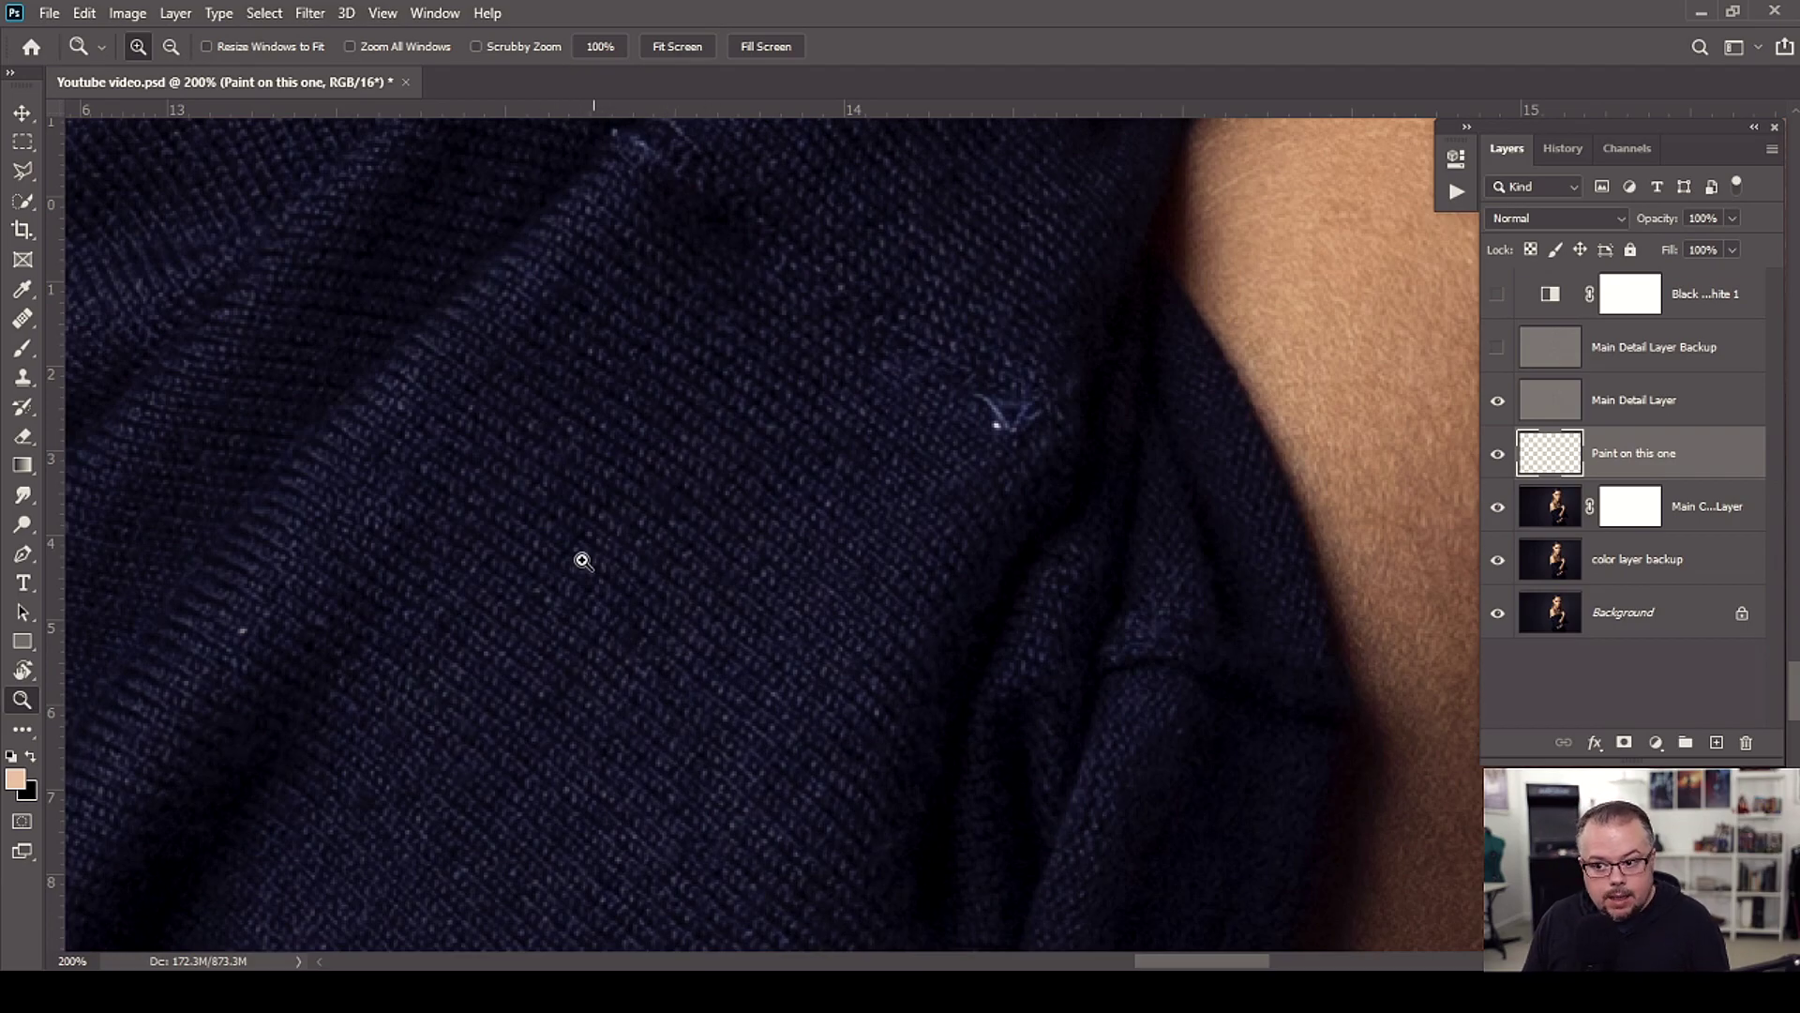
left_click(531, 653, "alt")
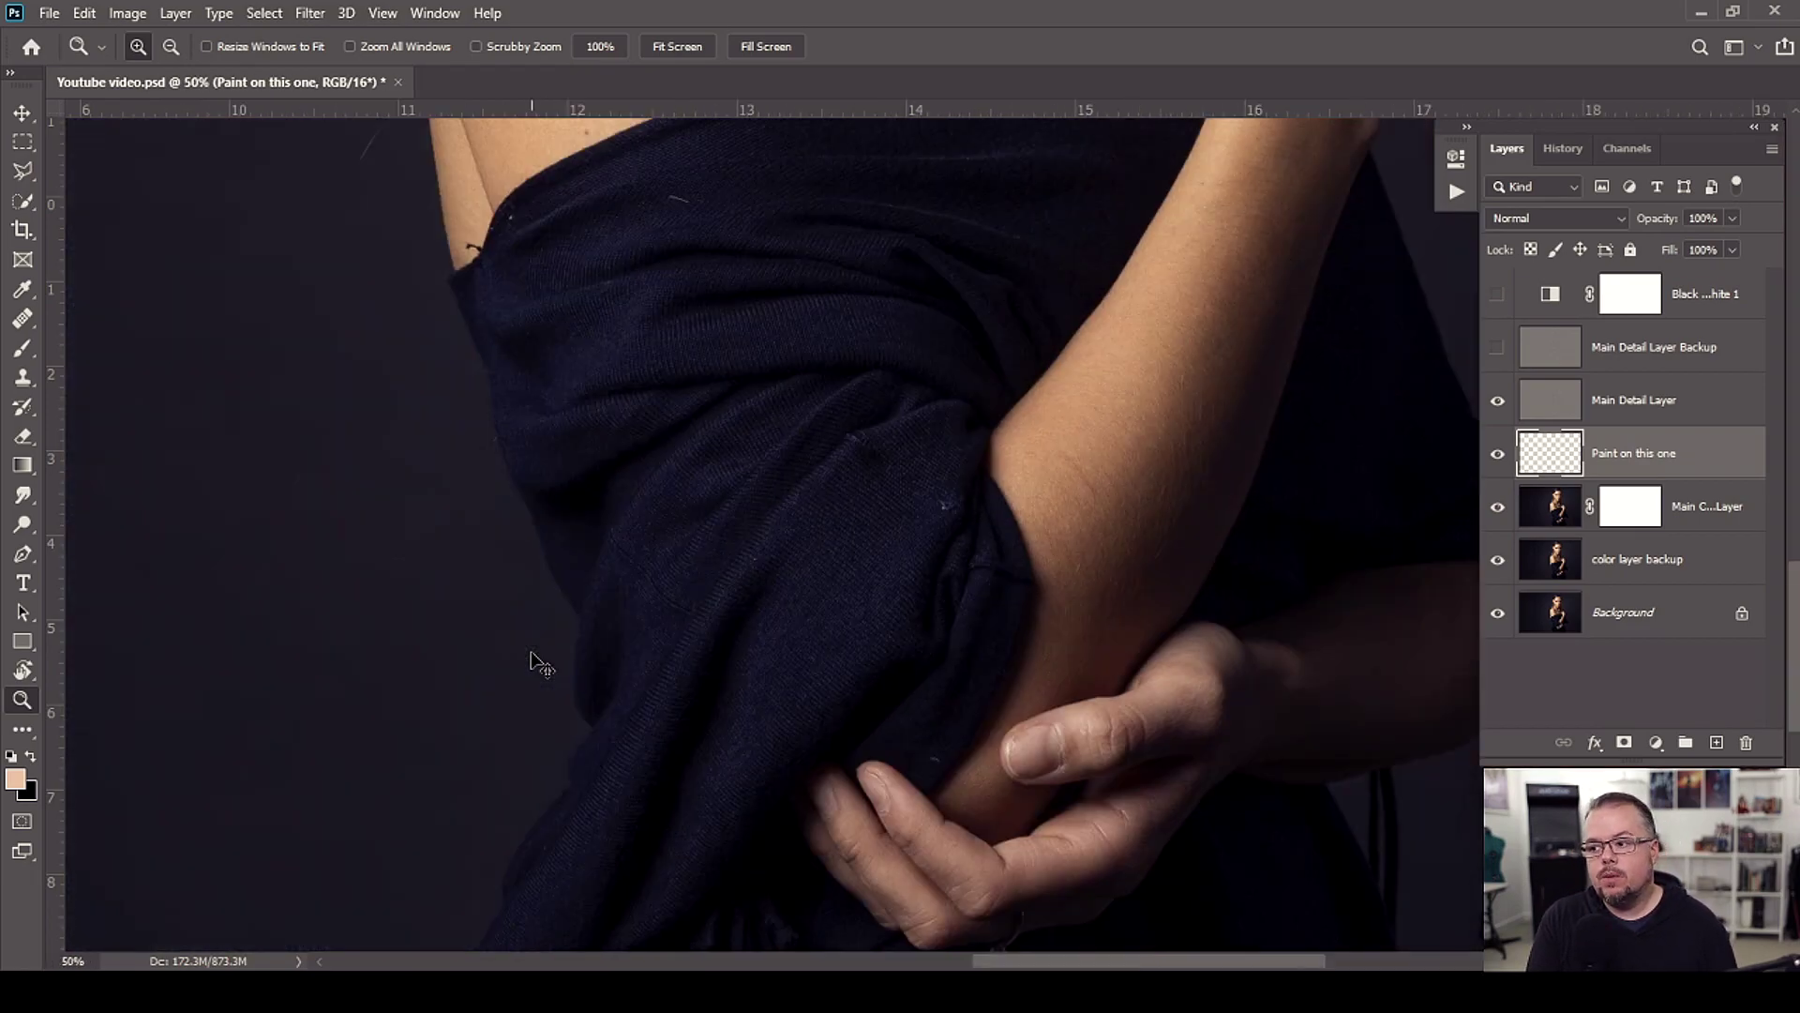
Step: Sample the empty backdrop's dark tone beside the subject and paint it over the uneven area with a 700 px brush
left_click_drag(949, 406, 691, 710)
left_click_drag(962, 574, 1206, 494)
left_click_drag(663, 519, 1001, 519)
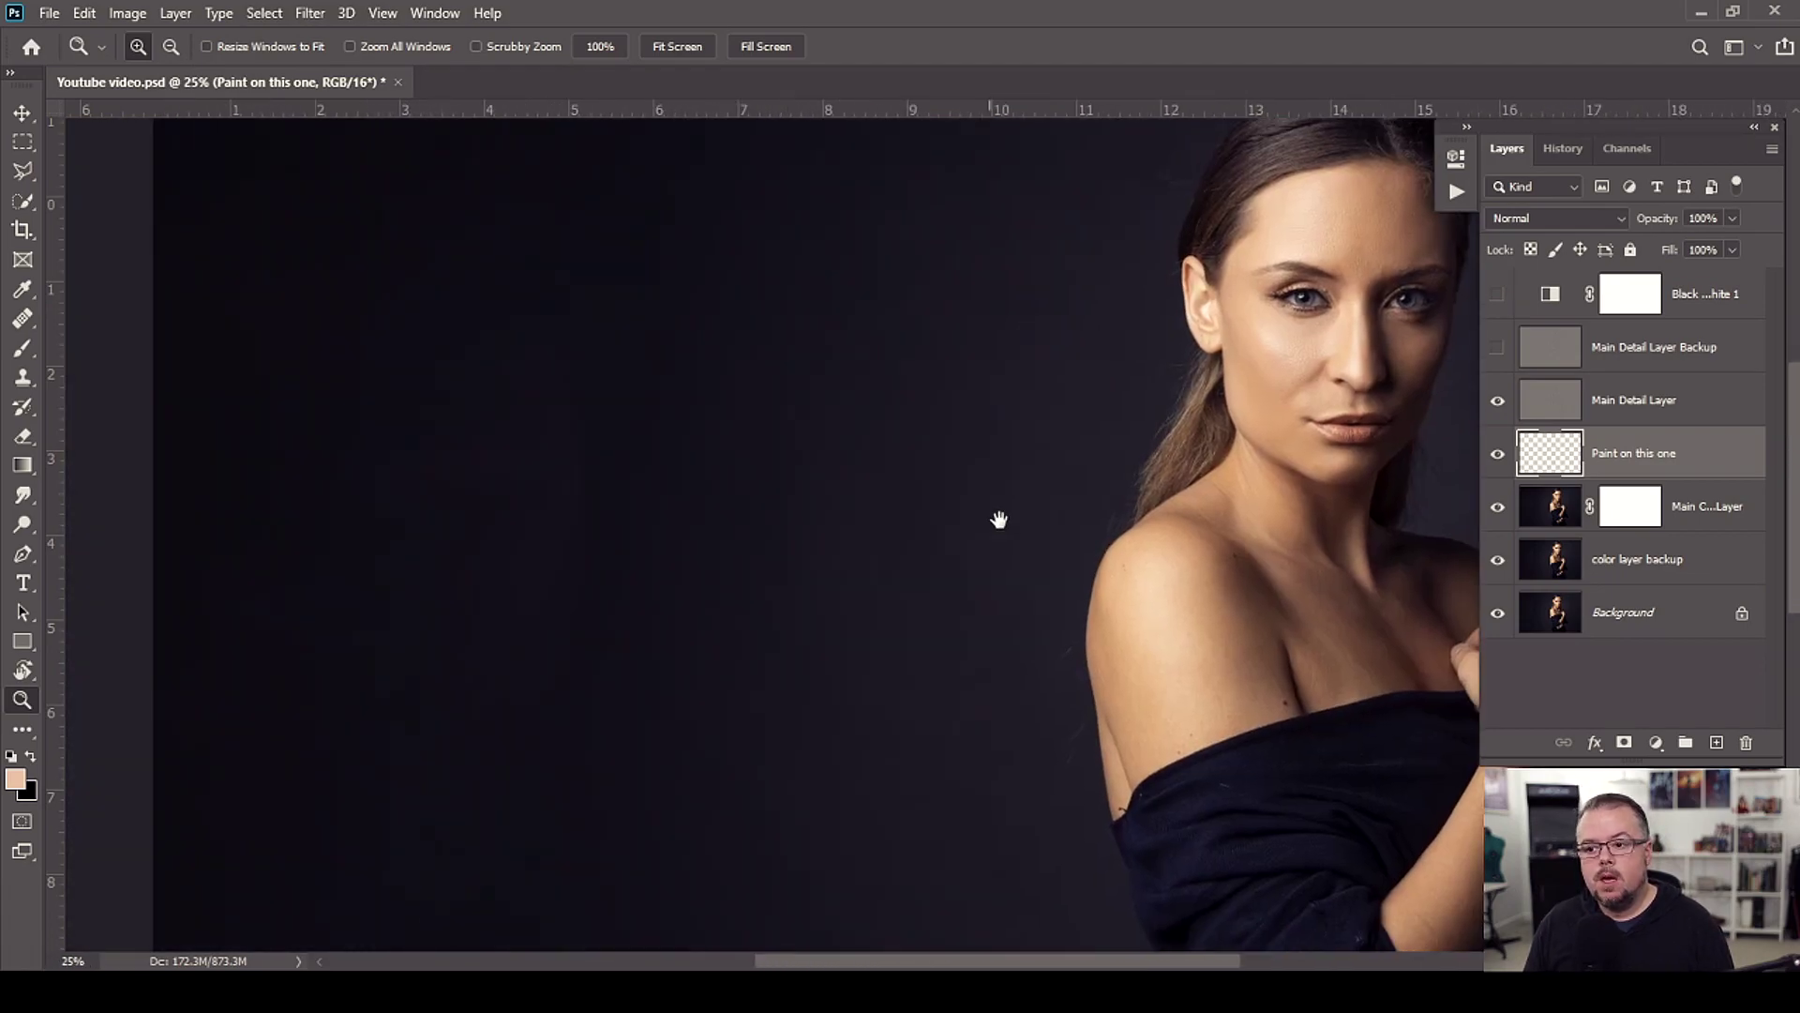
left_click_drag(939, 588, 1035, 585)
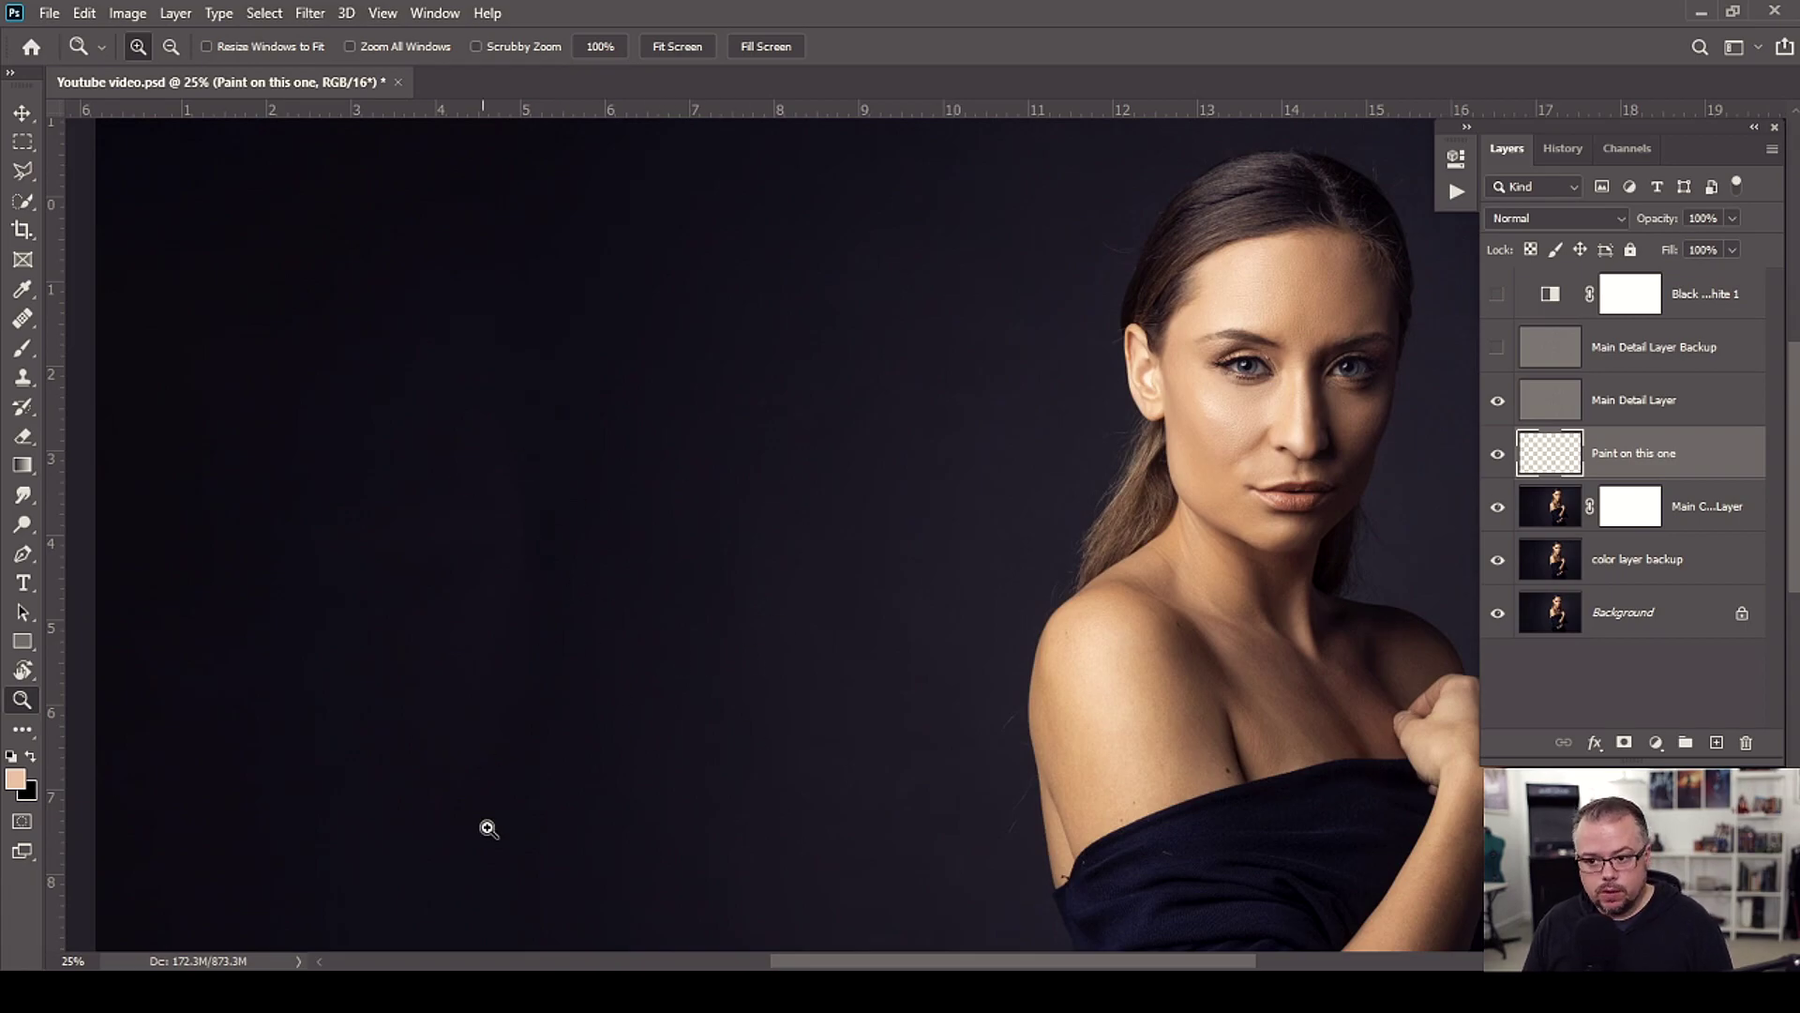
left_click(454, 553)
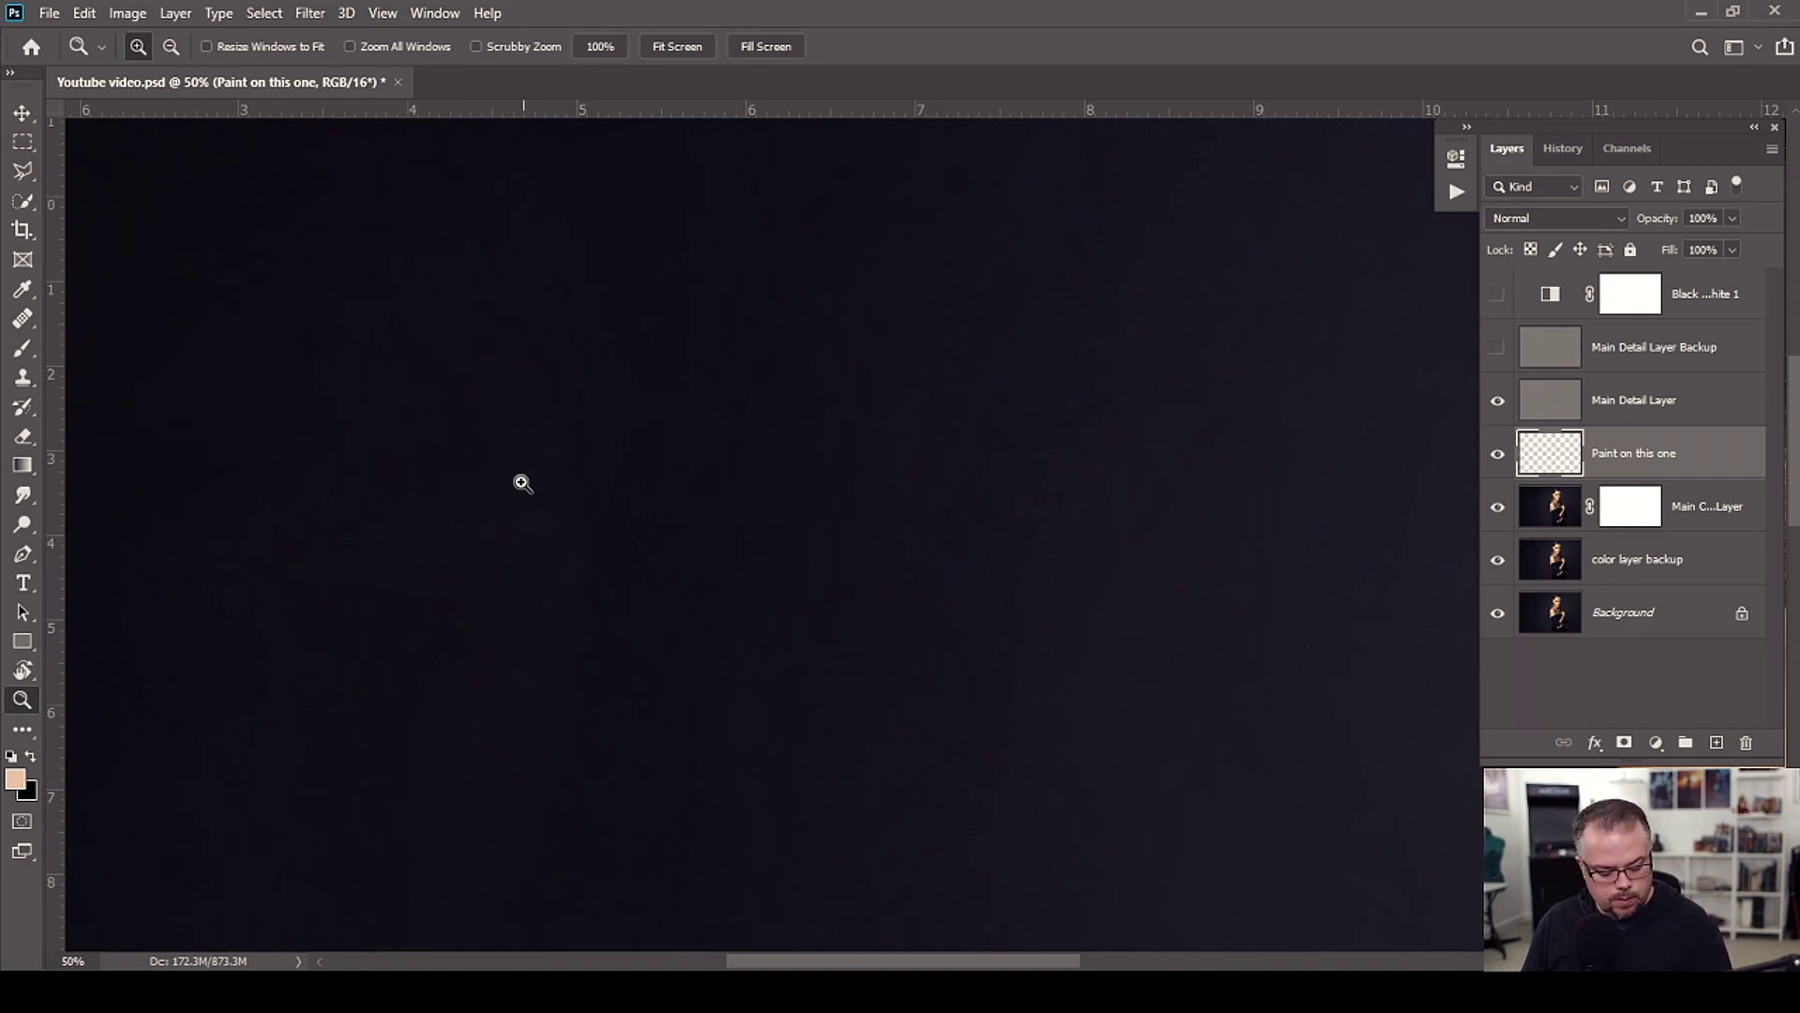
key("b")
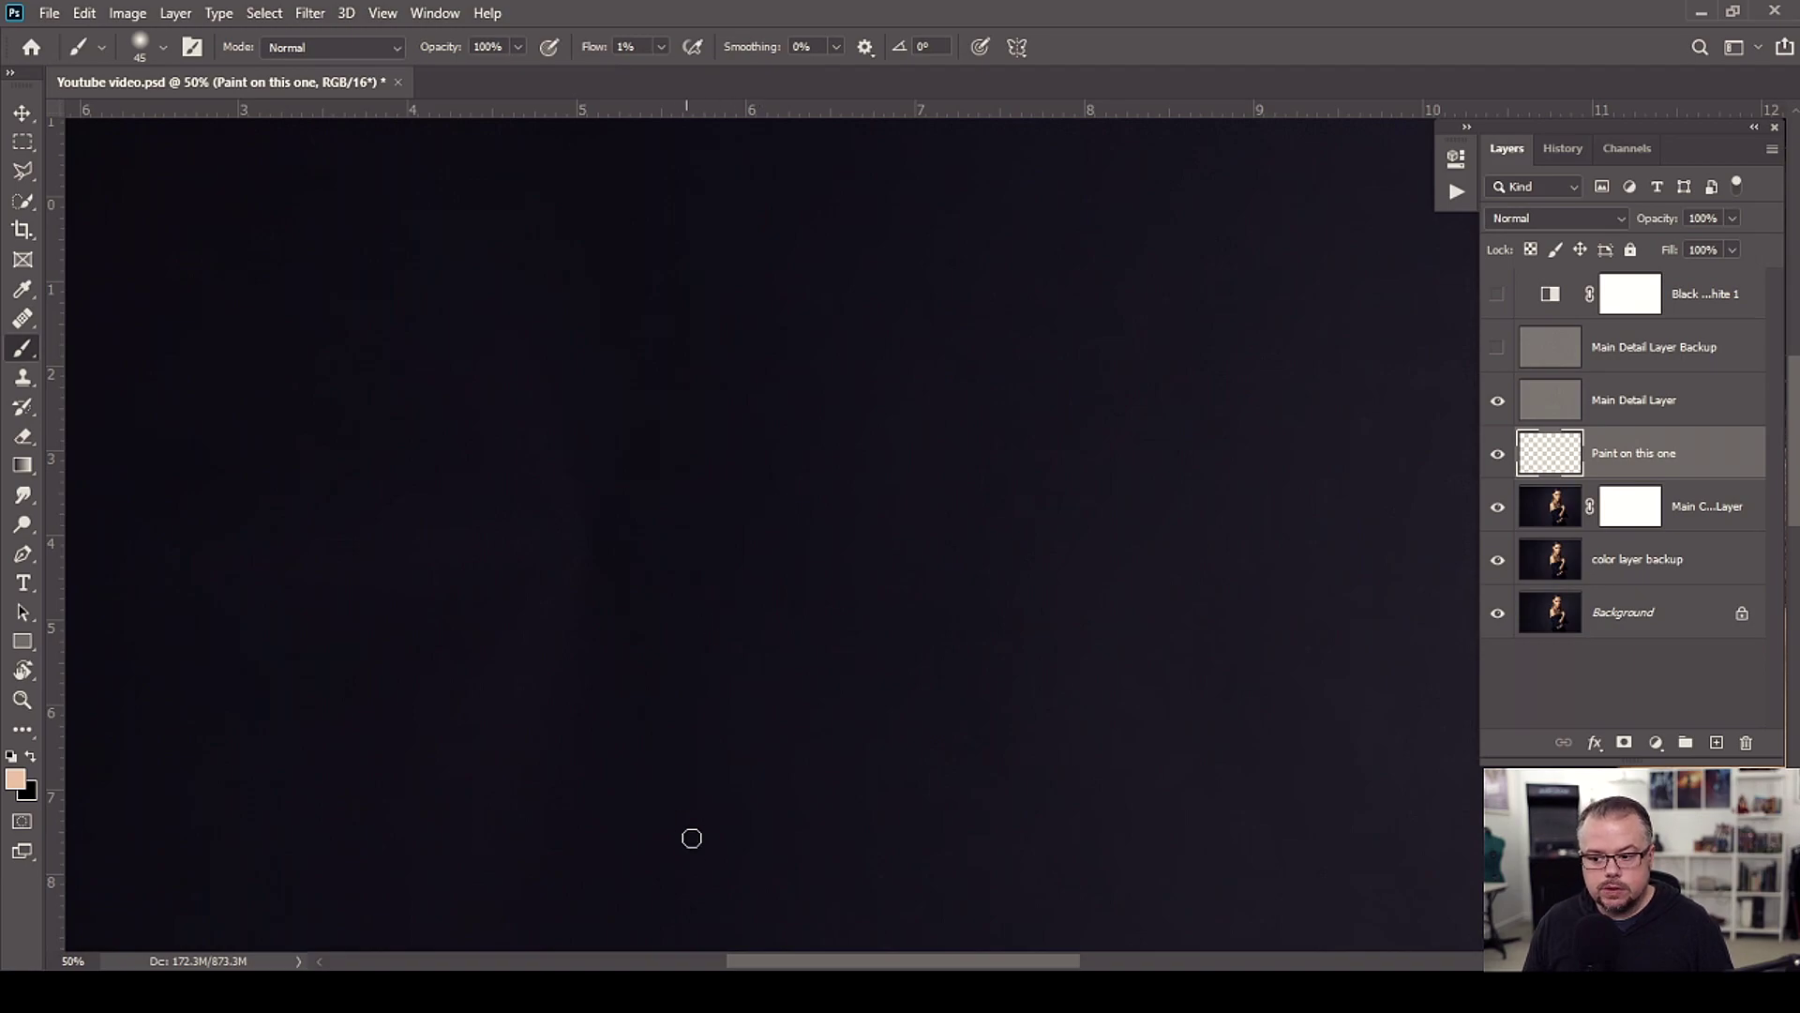
left_click(743, 473, "alt")
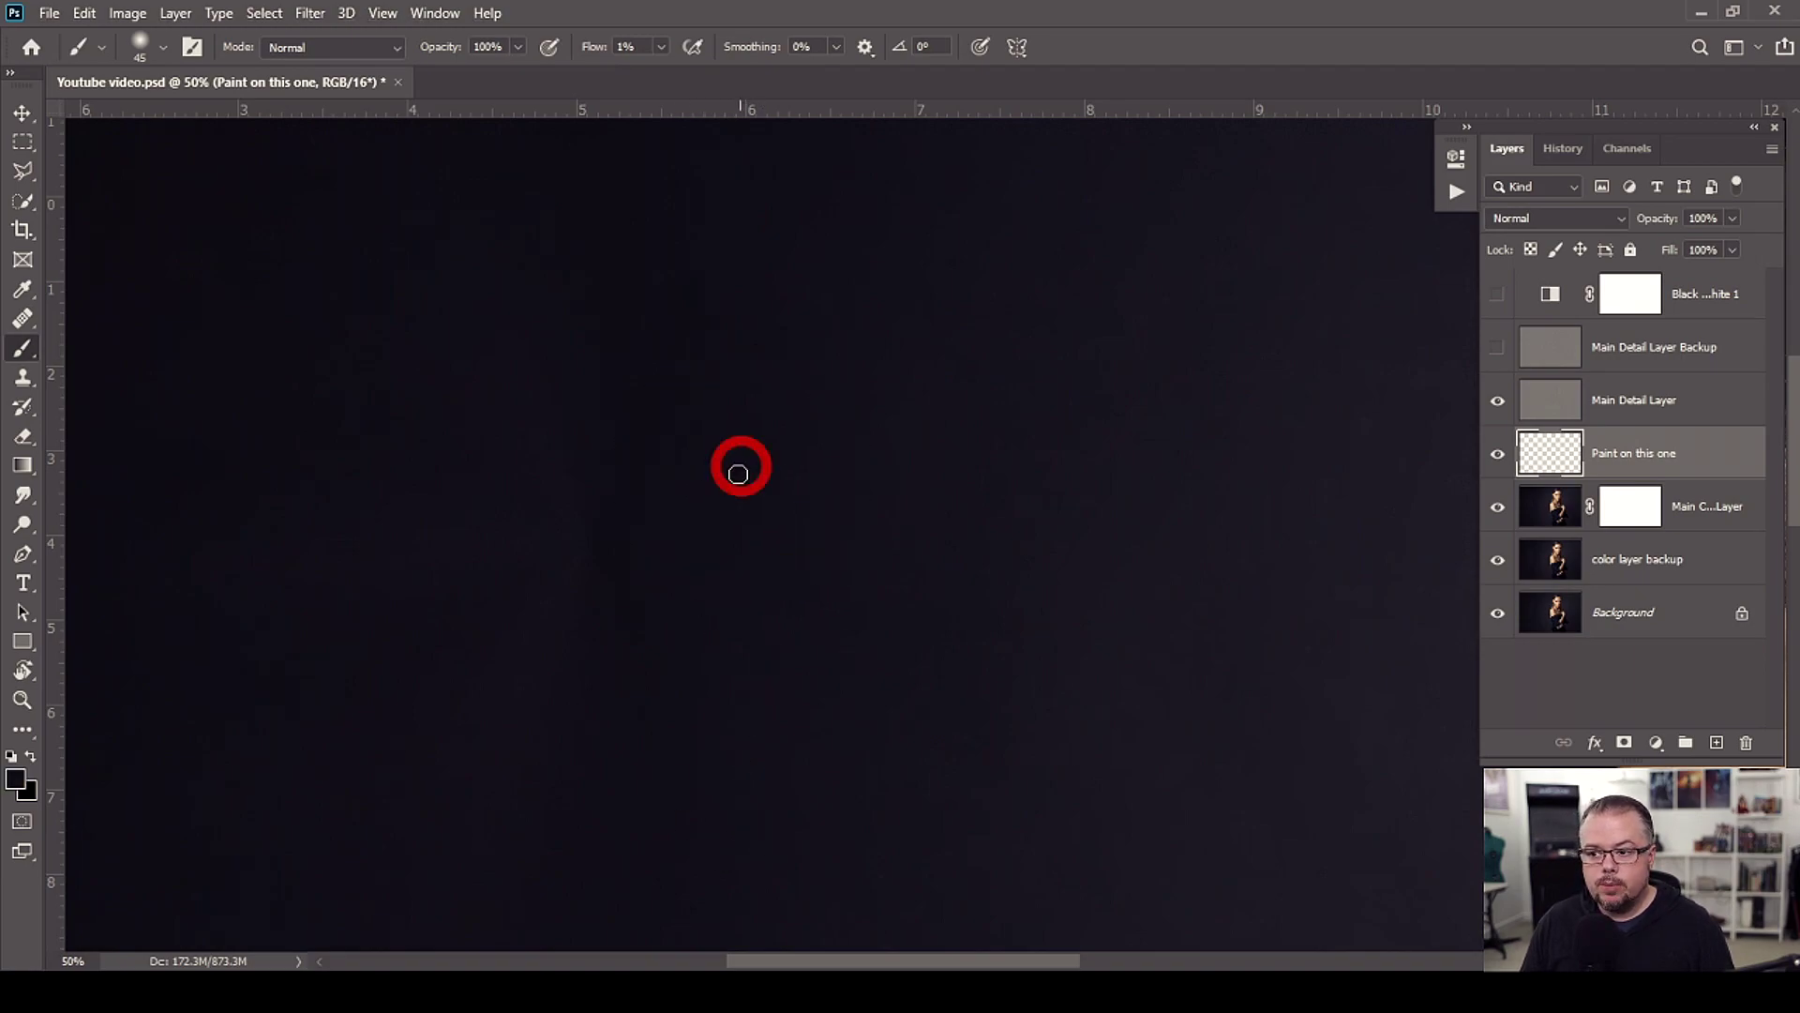
key("bracketright")
key("bracketright")
key("bracketright")
key("bracketright")
key("bracketright")
key("bracketright")
key("bracketright")
key("bracketright")
key("bracketright")
key("bracketright")
key("bracketright")
key("bracketright")
key("bracketright")
key("bracketright")
key("bracketright")
key("bracketright")
key("bracketright")
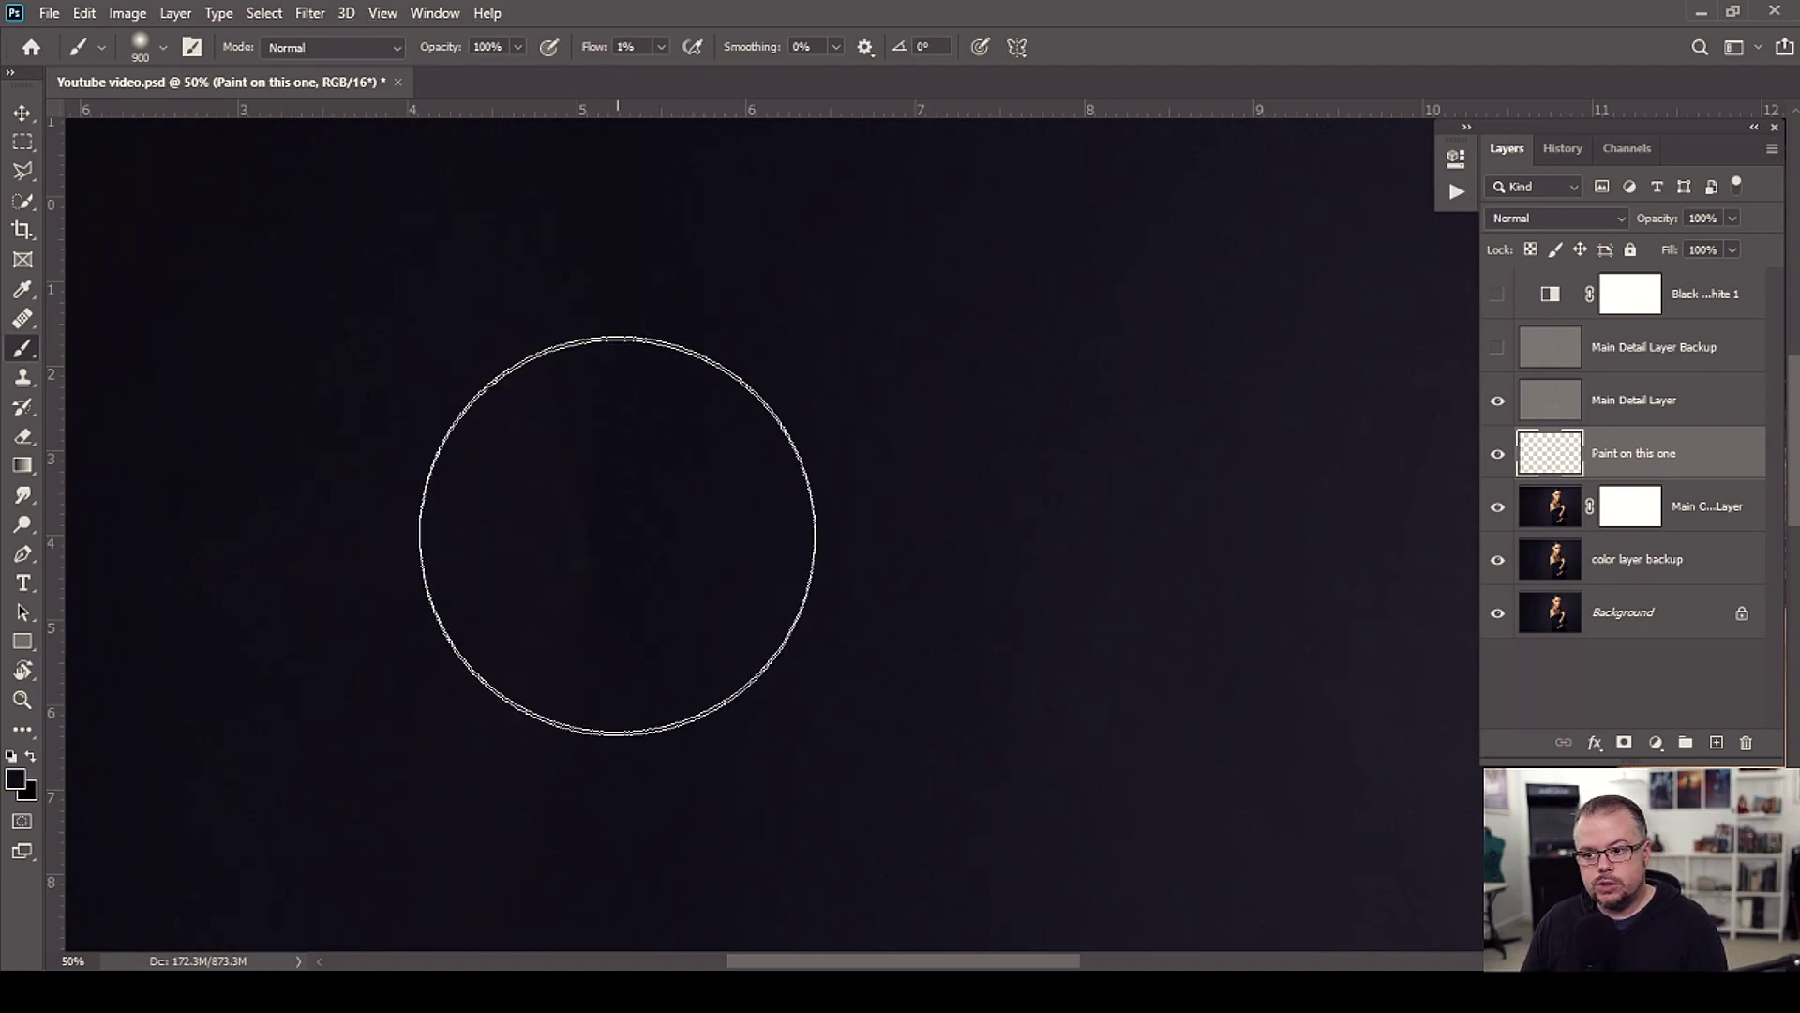
key("bracketleft")
key("bracketleft")
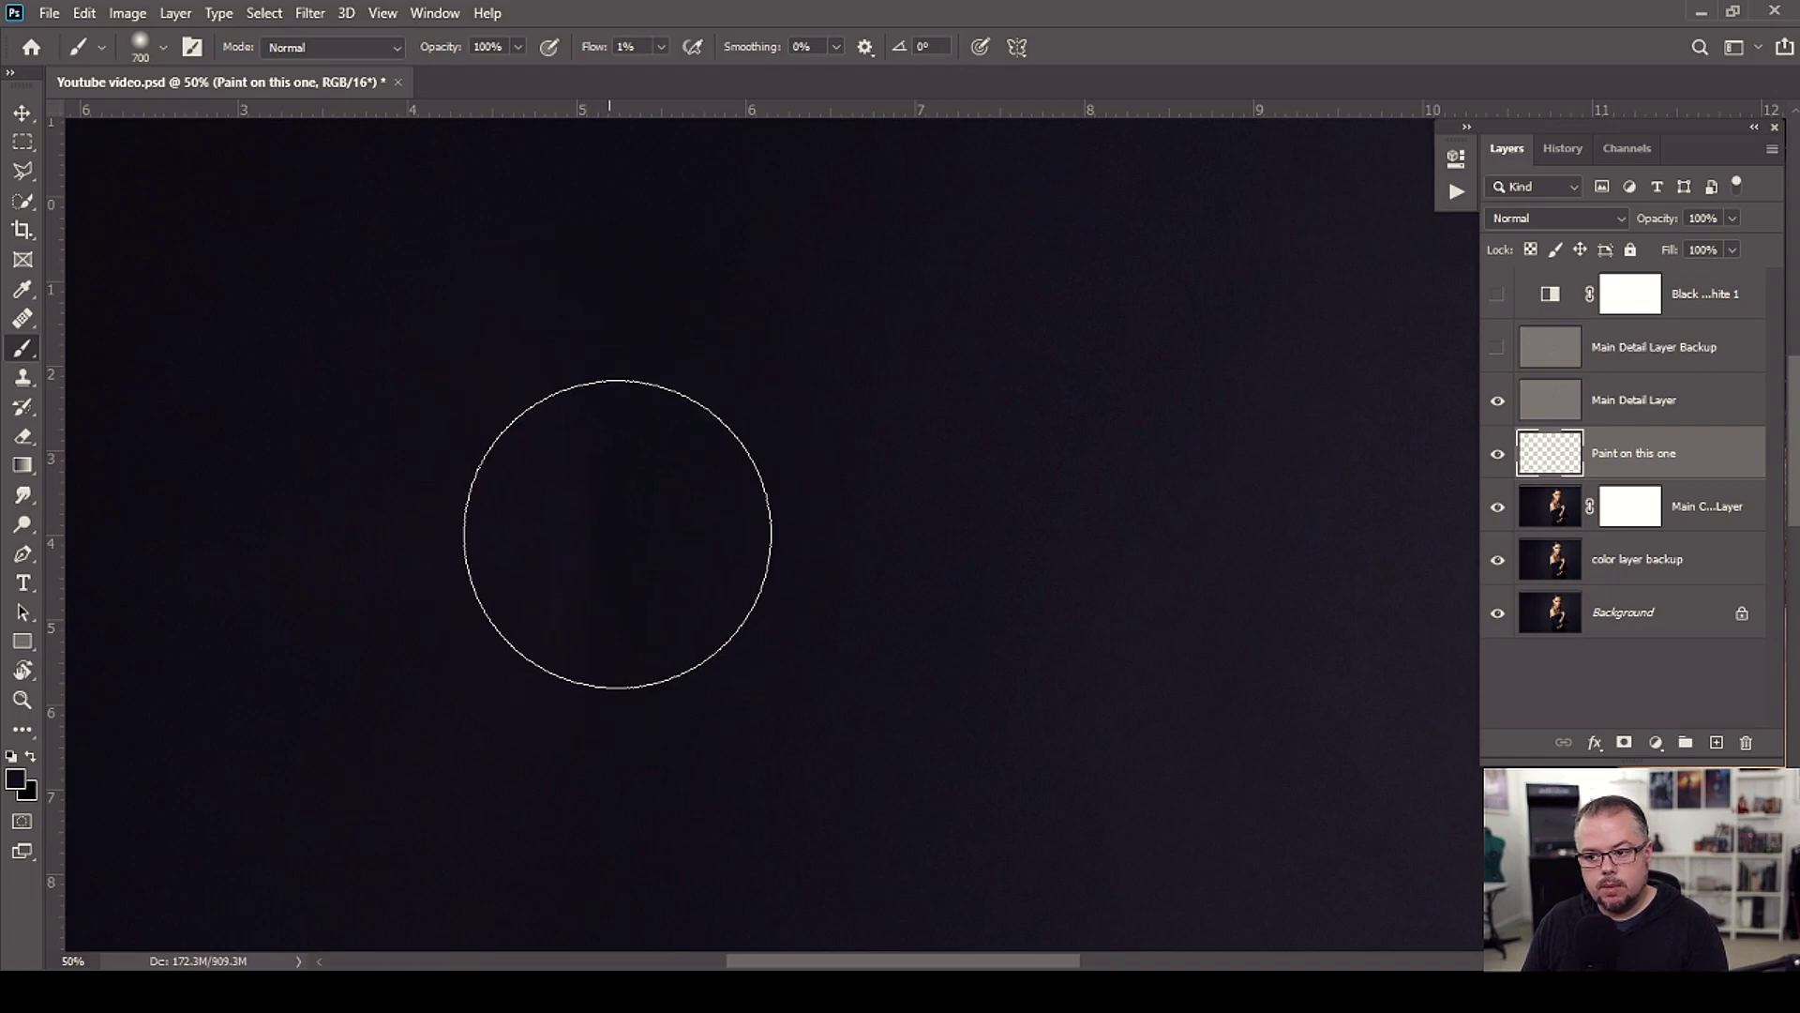
Step: Paint the sampled dark tone over the smaller backdrop blotches with the brush reduced to 250 px
key("bracketleft")
key("bracketleft")
key("bracketleft")
key("bracketleft")
key("bracketleft")
key("bracketleft")
key("bracketleft")
key("bracketleft")
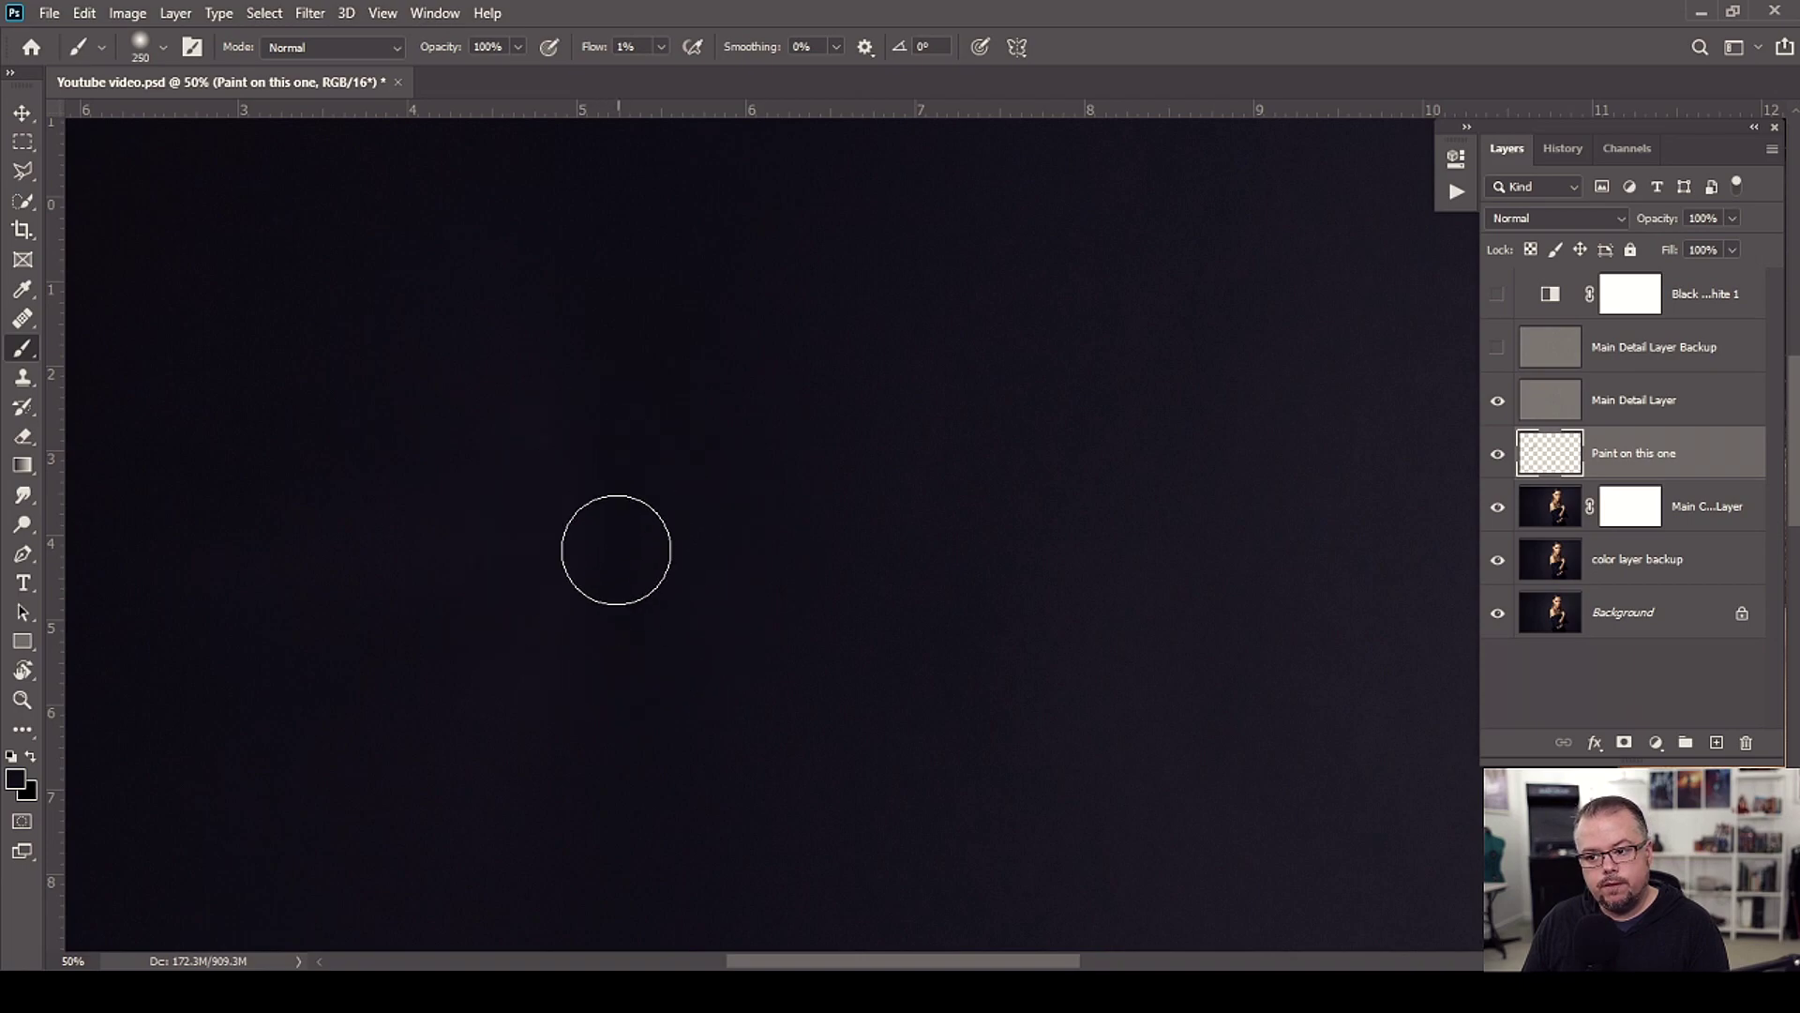
Step: Blend around the same backdrop blotches using brush sizes of 400, 700 and 500 px
key("bracketright")
key("bracketright")
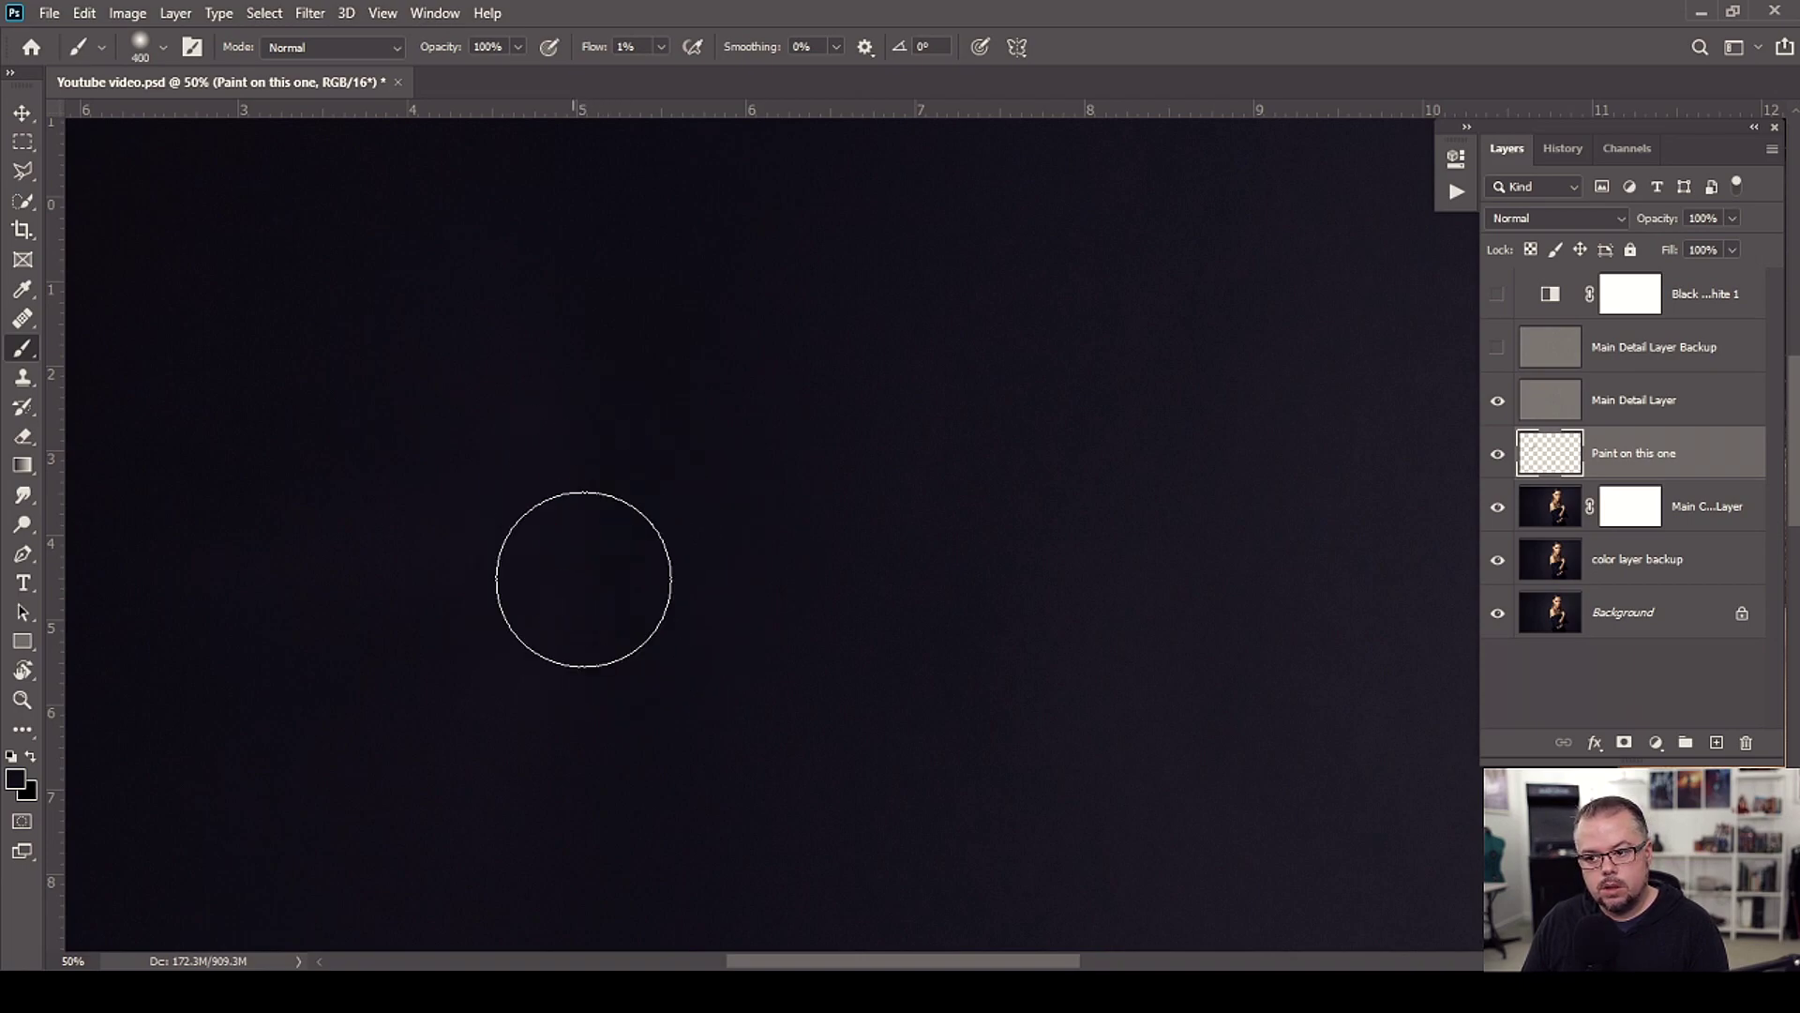
key("bracketright")
key("bracketright")
key("bracketright")
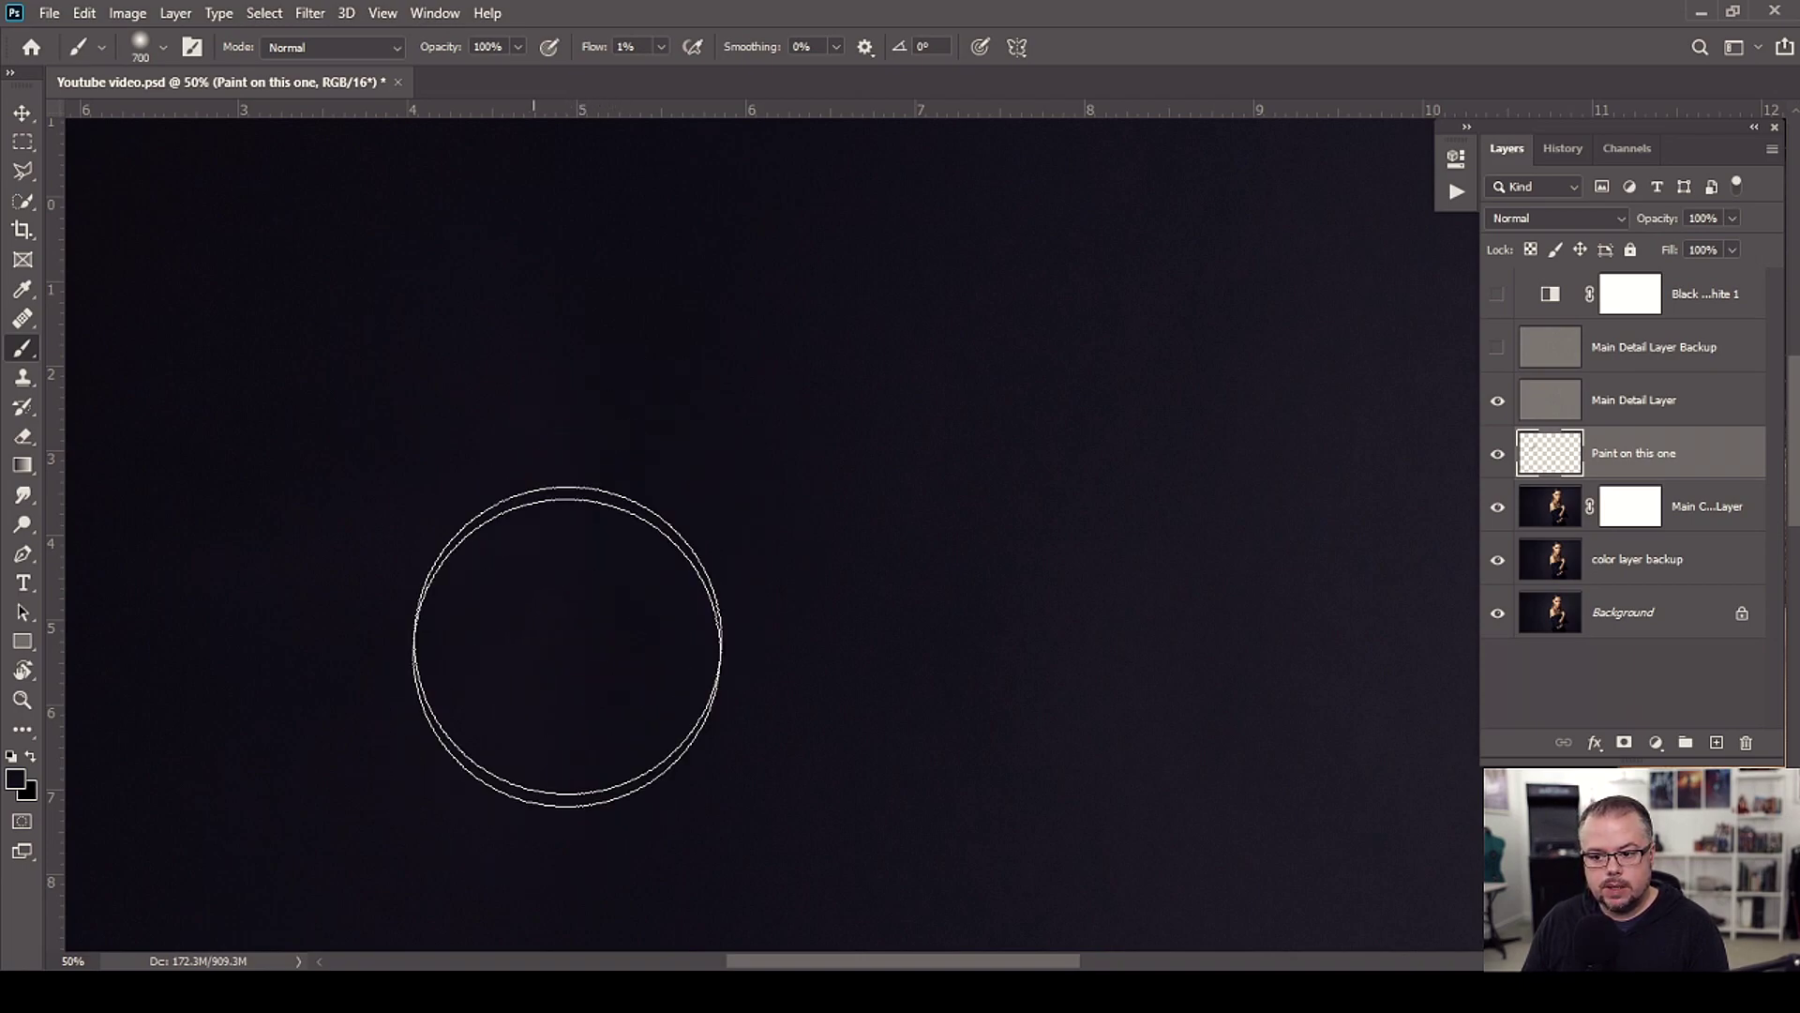
key("bracketleft")
key("bracketleft")
key("bracketleft")
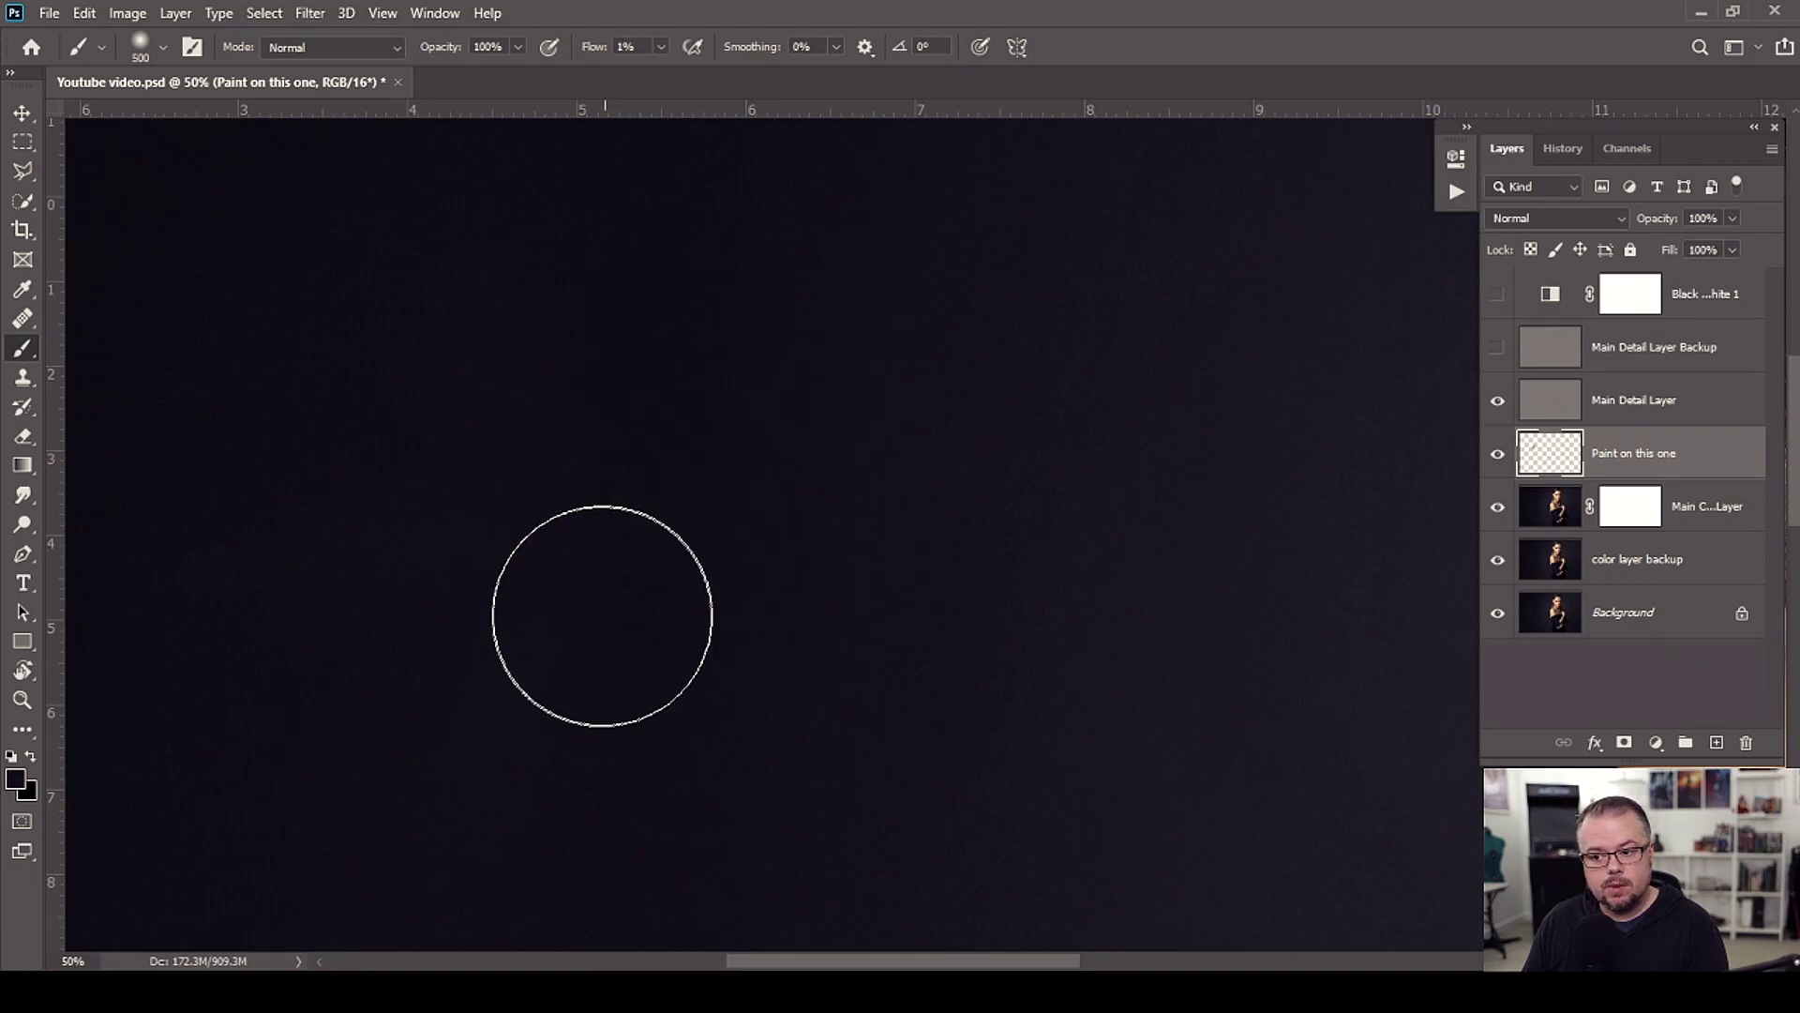
Step: Extend the dark tone toward the backdrop's outer side with a 700 px brush
key("bracketright")
key("bracketright")
key("bracketright")
key("bracketleft")
key("bracketleft")
key("bracketright")
key("bracketright")
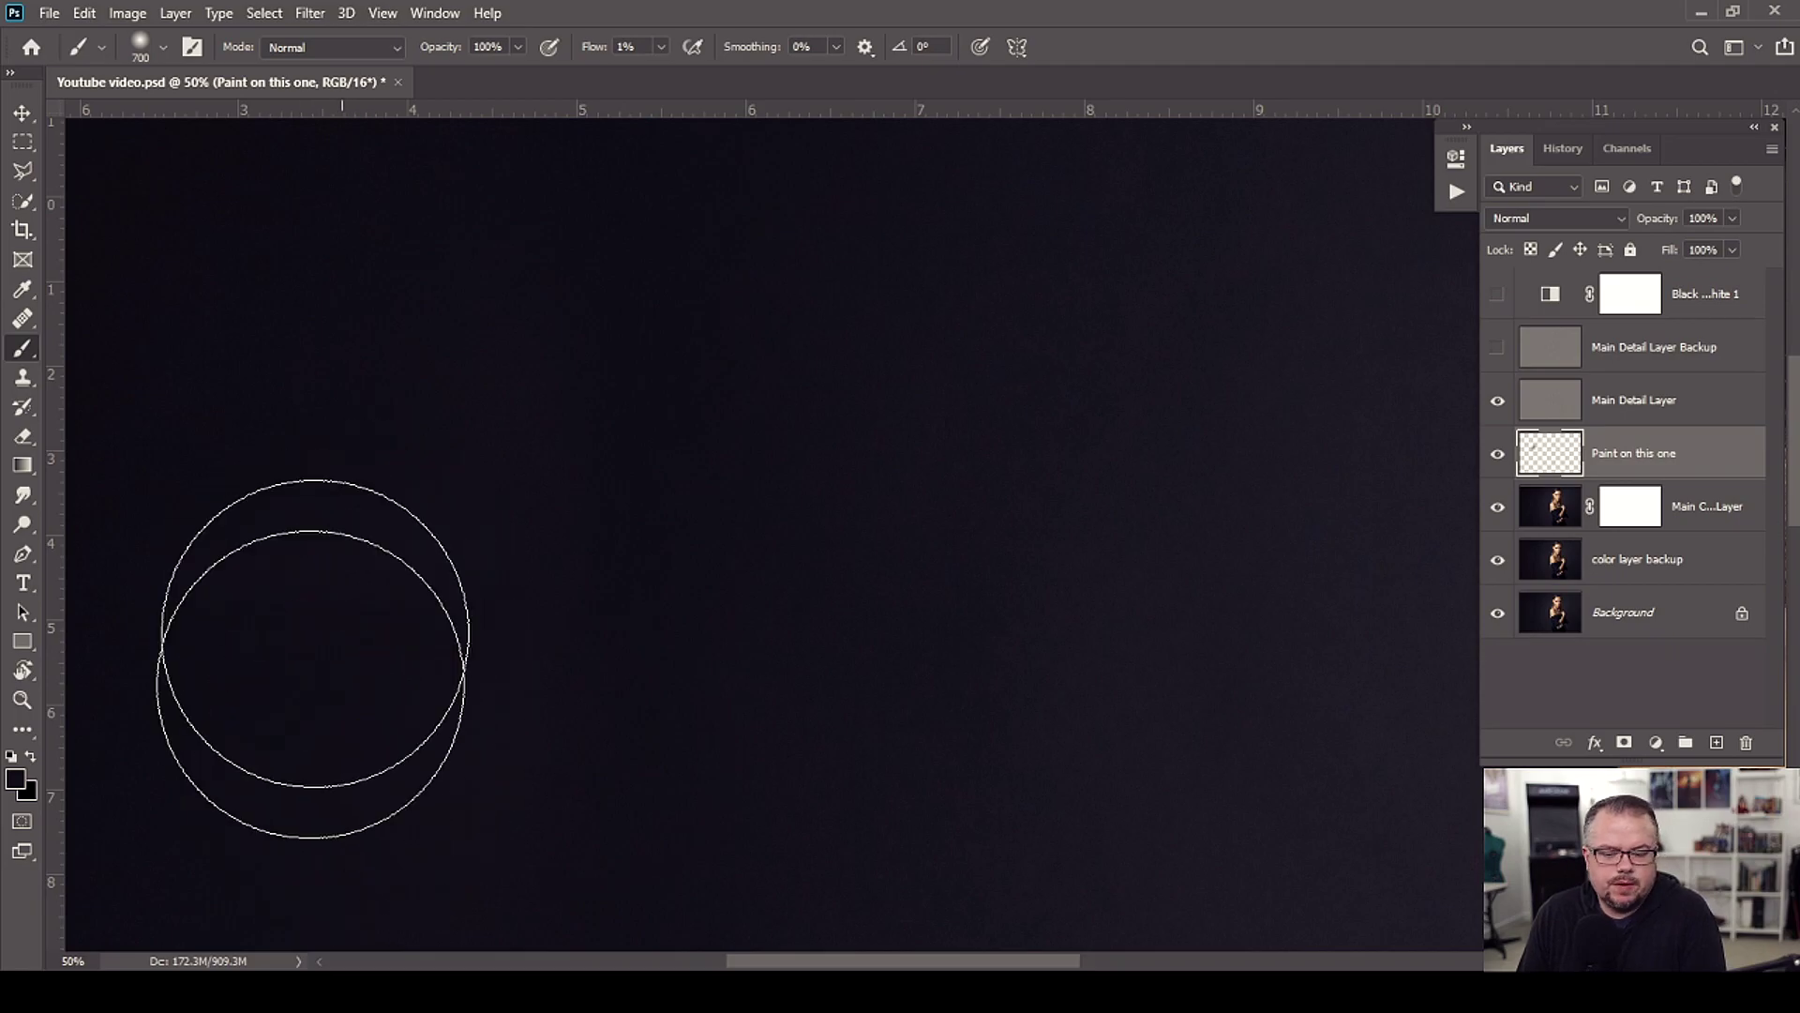
Step: Sample neighbouring backdrop tones at several spots and paint them across the transitions with the 700 px brush
left_click(977, 765)
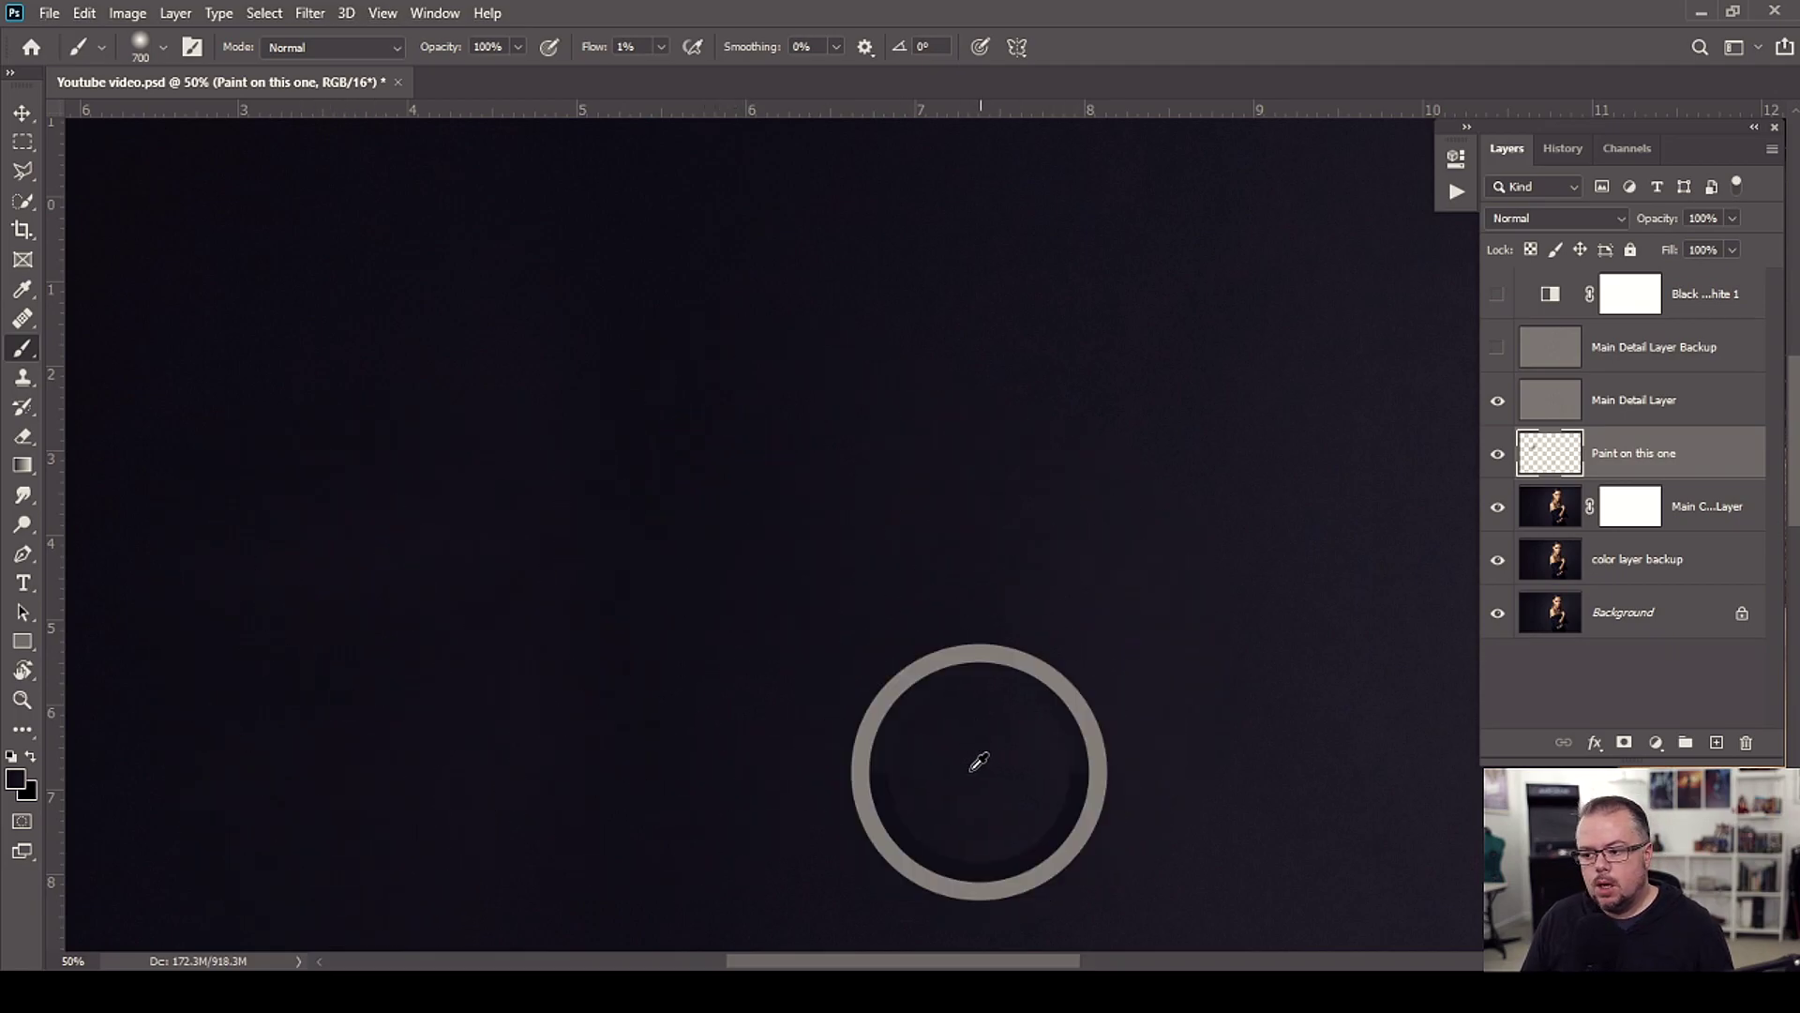
left_click(855, 593)
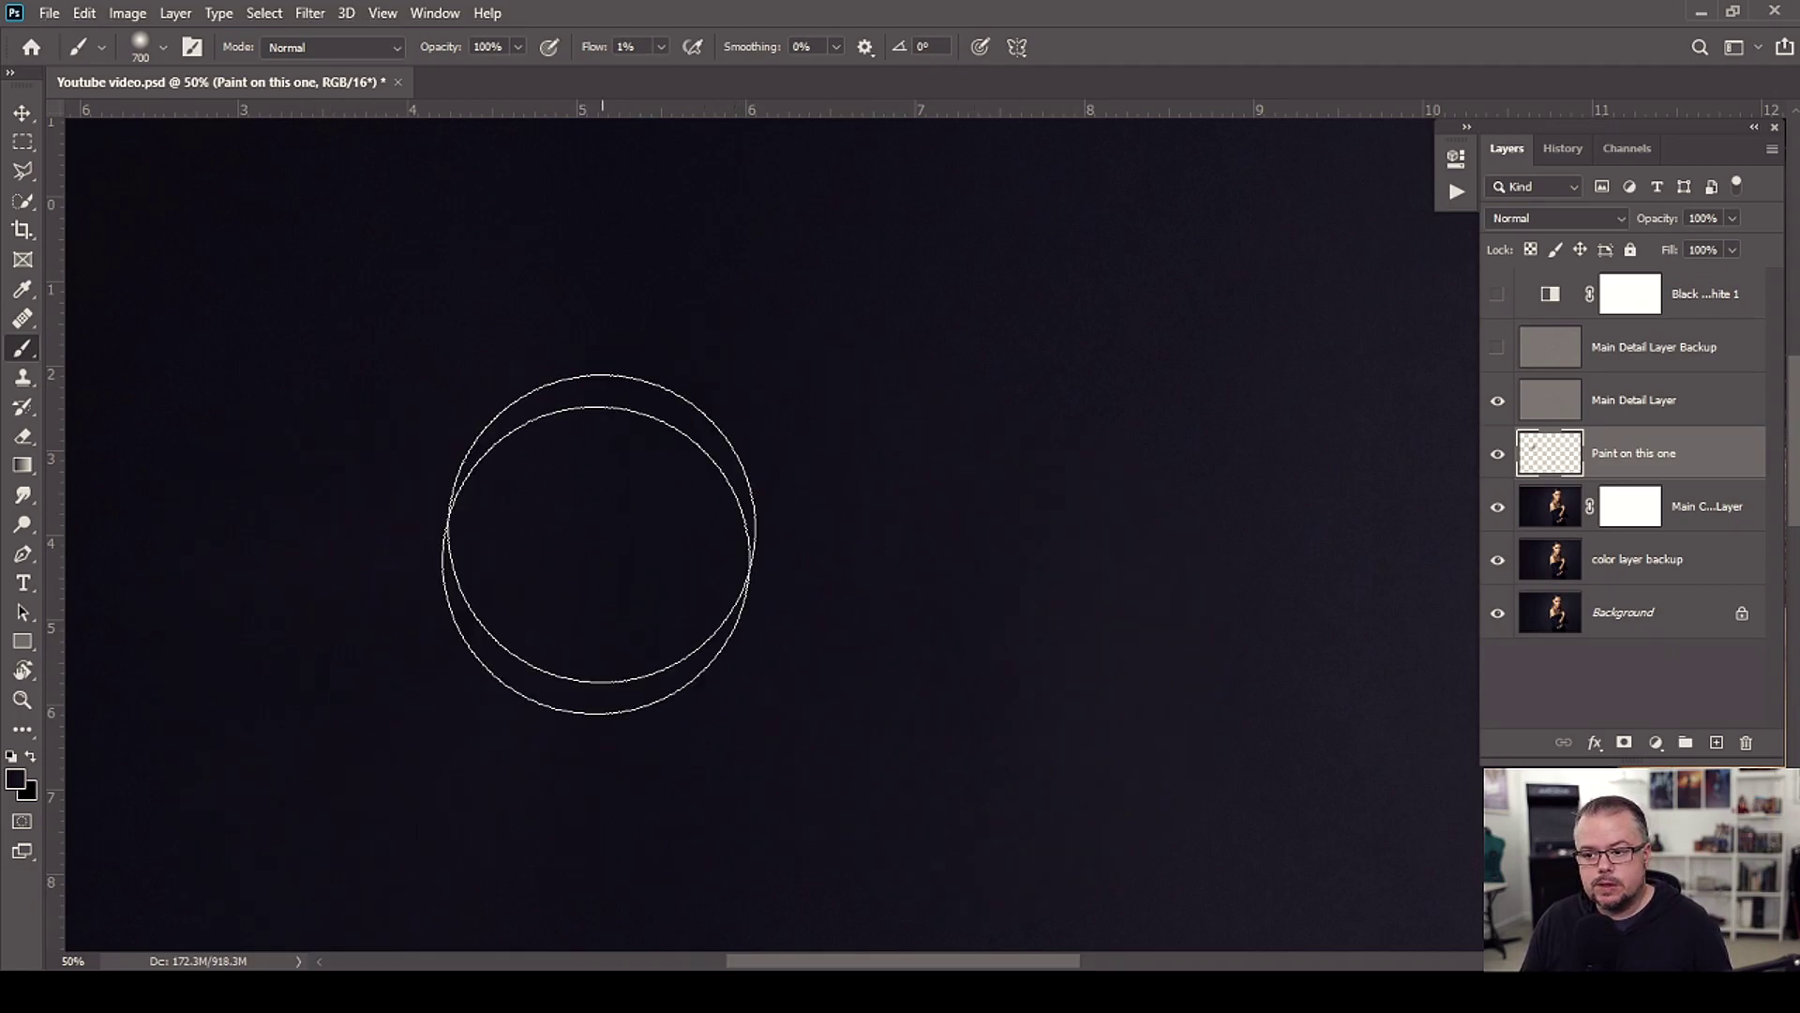
left_click(755, 441)
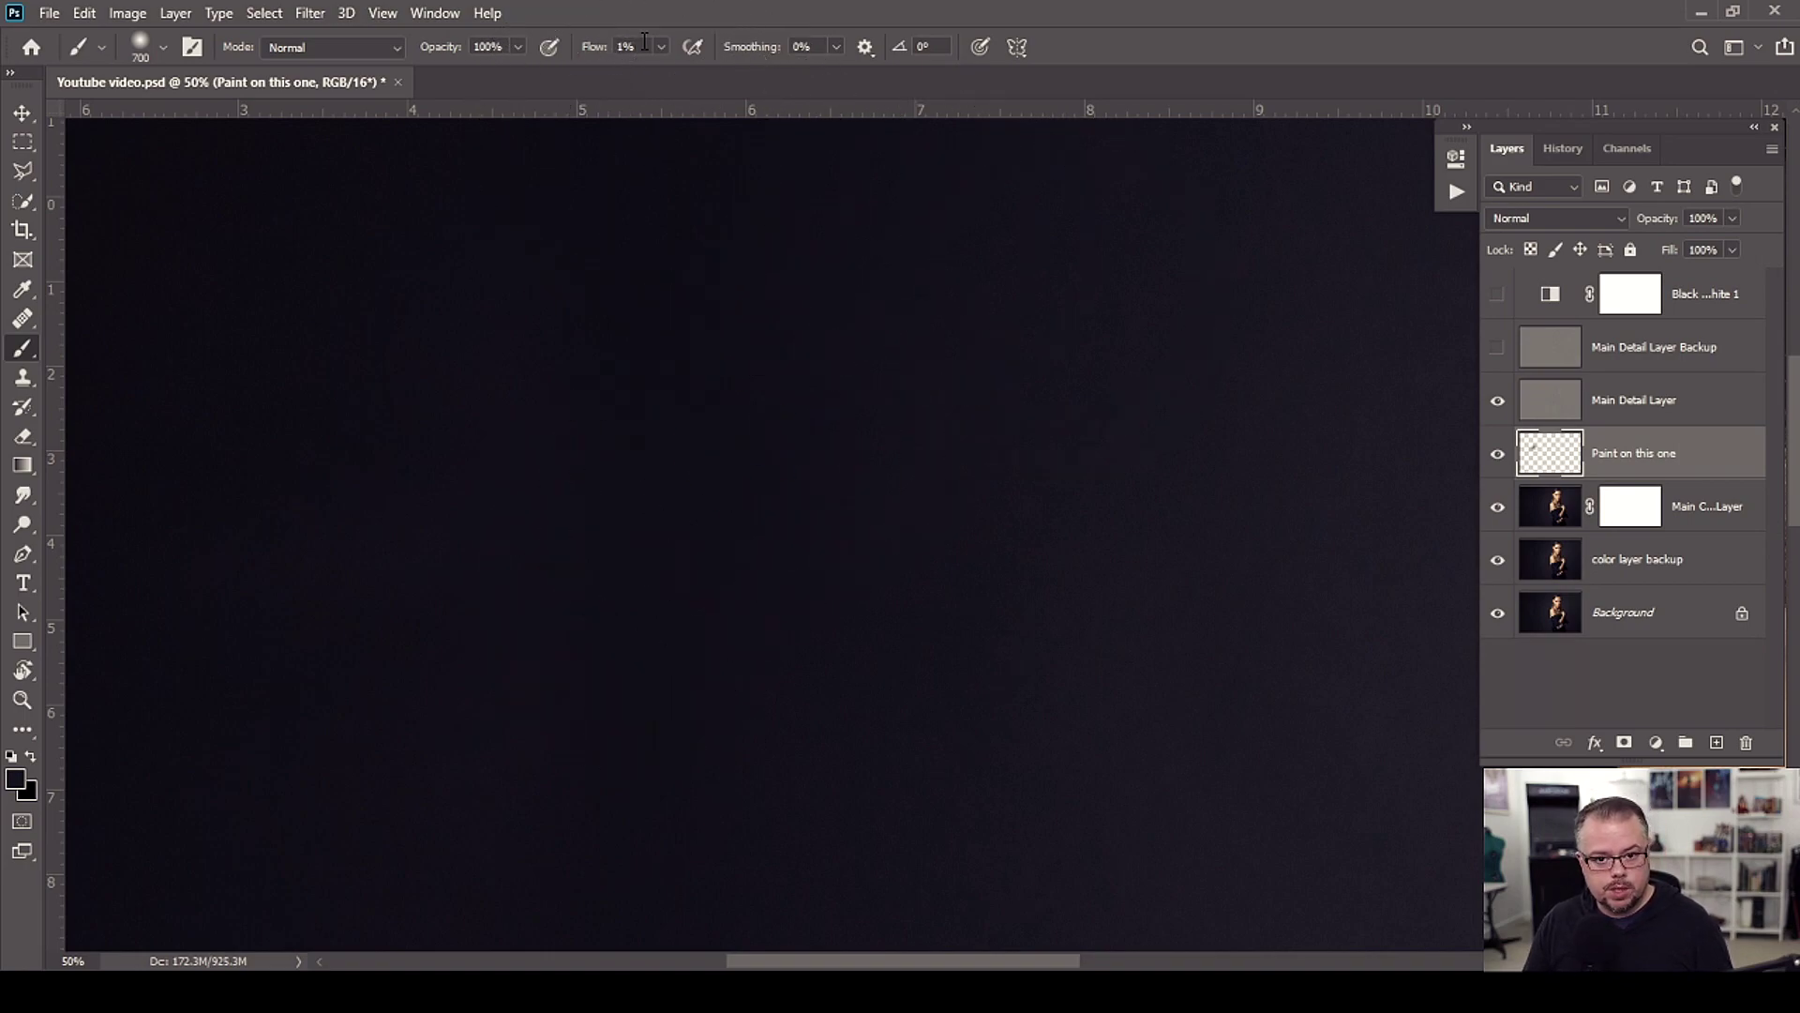
key("ctrl+minus")
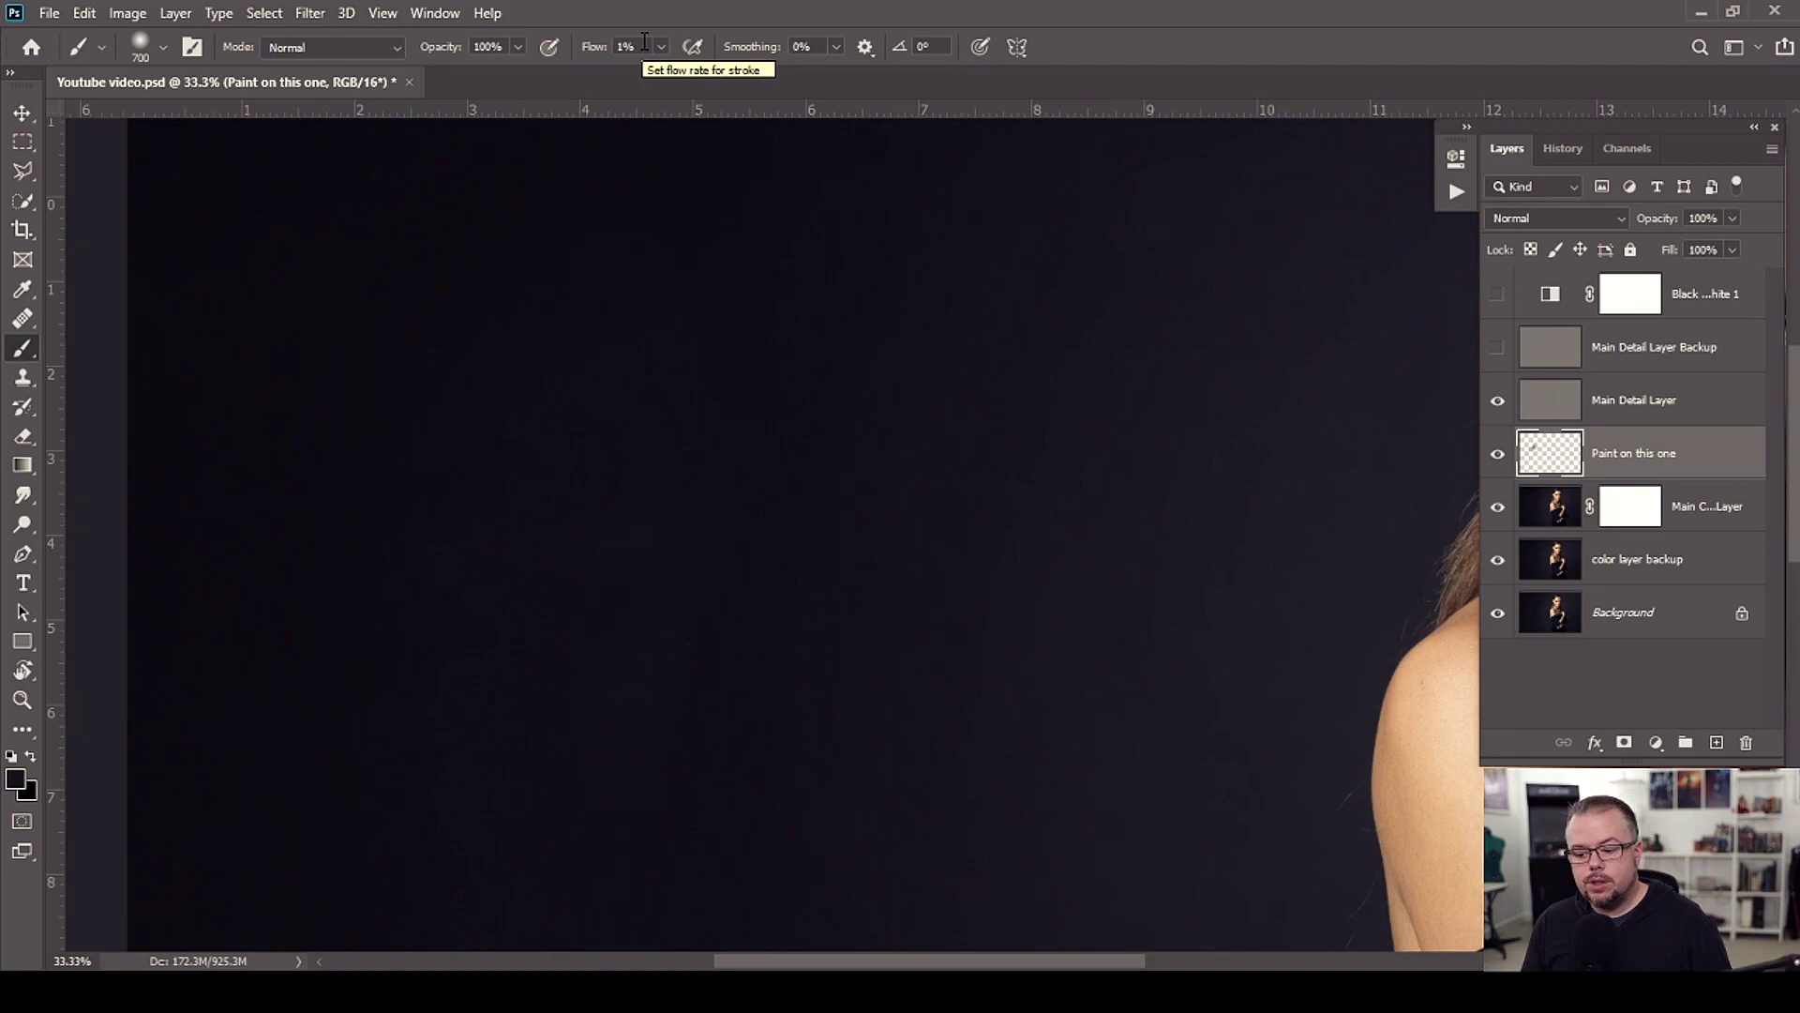
key("ctrl+0")
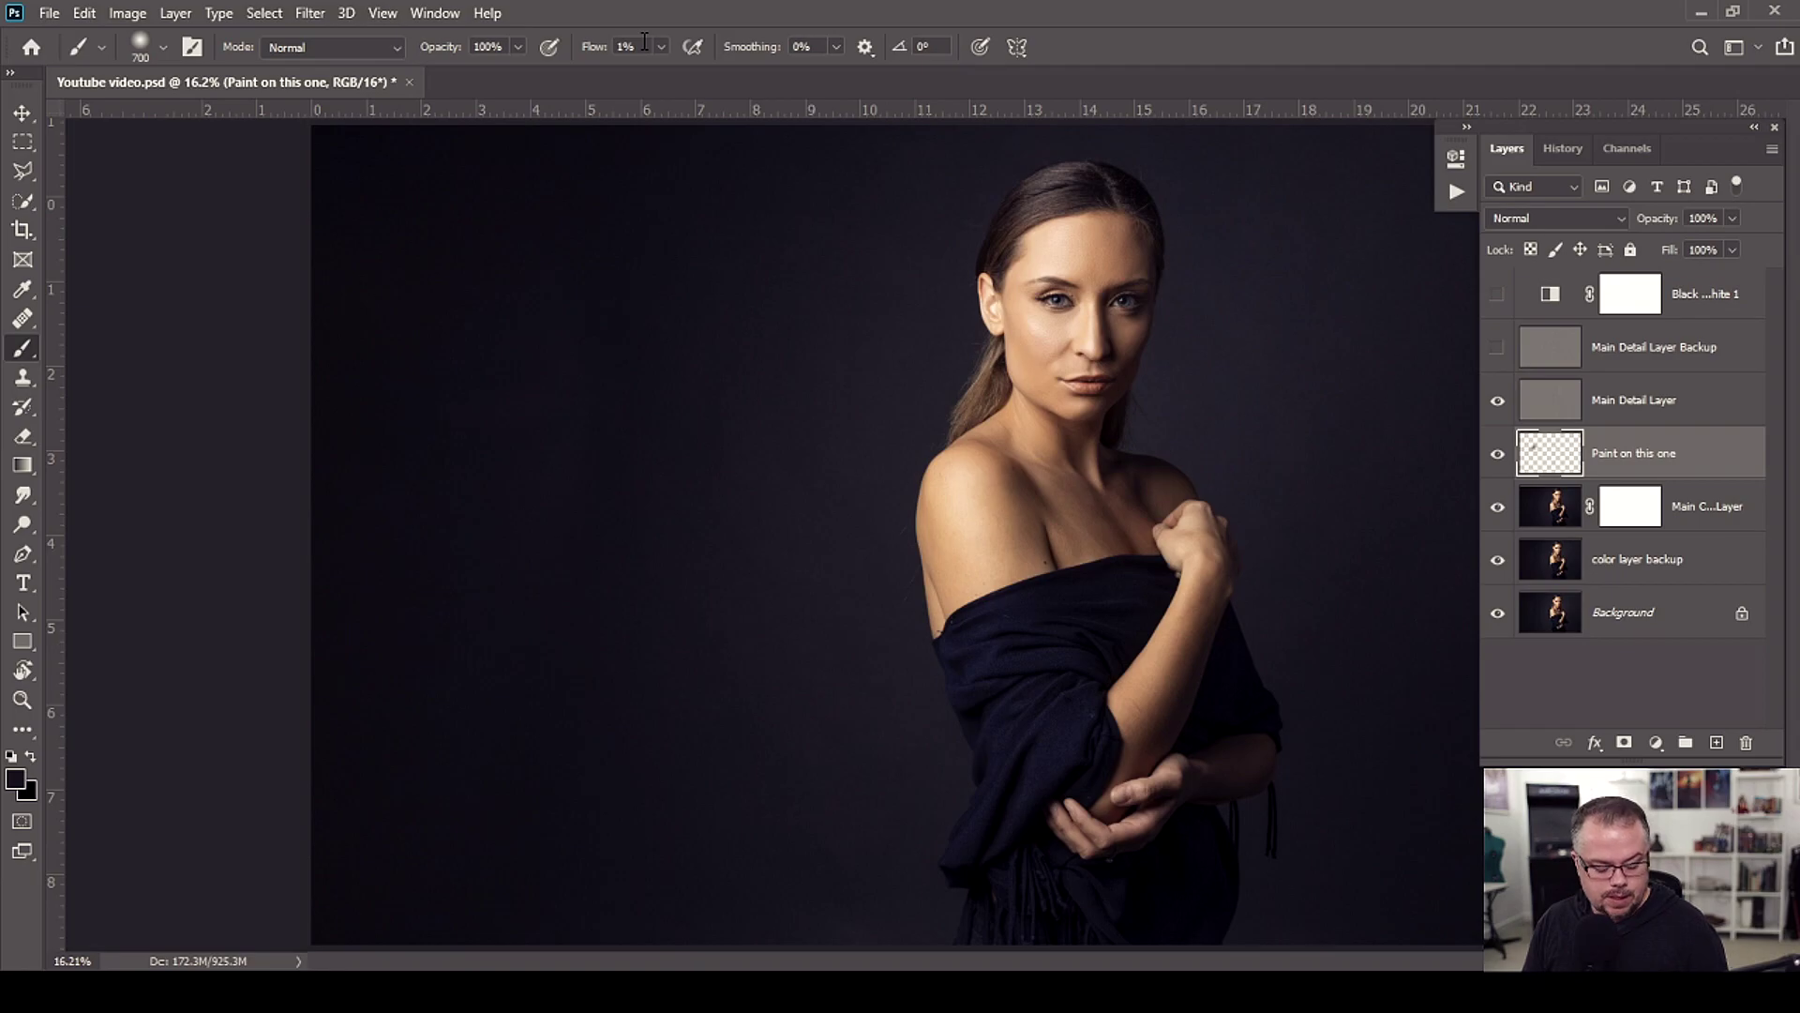
Step: Compare the face at 66.7% with the "Paint on this one" layer hidden and shown several times, leaving it shown
key("z")
left_click_drag(1134, 367, 1146, 378)
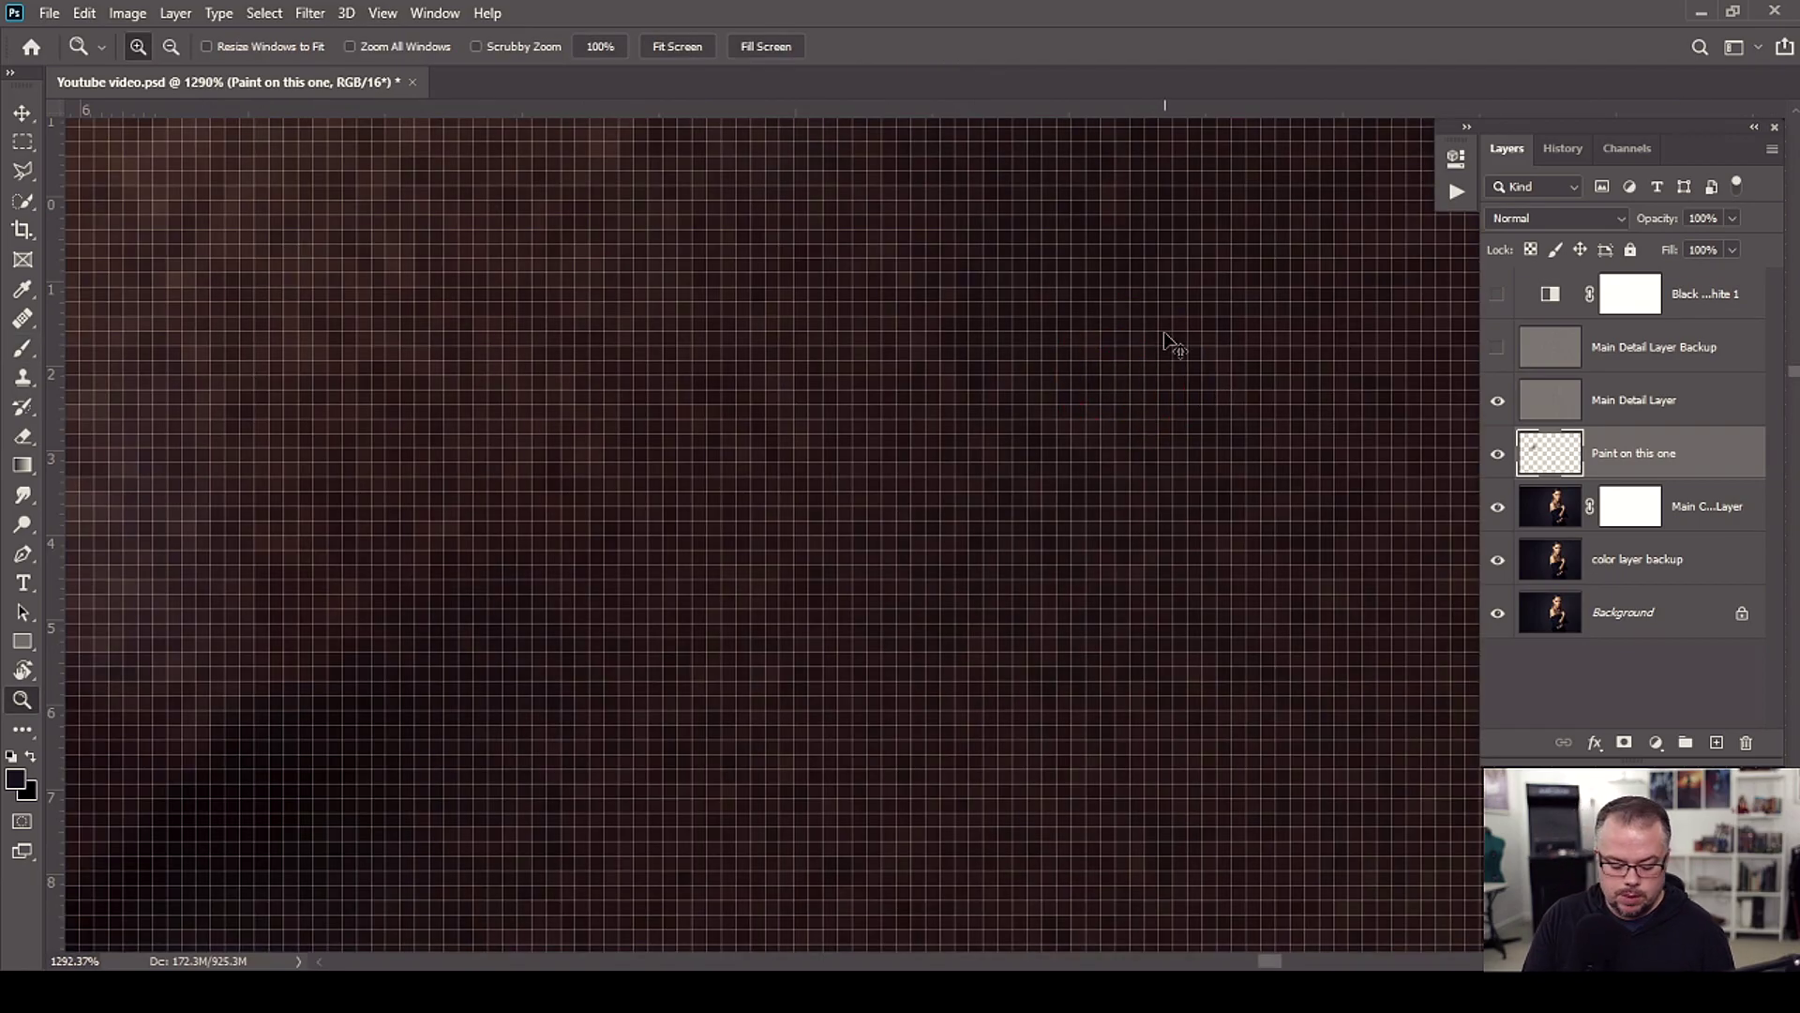
left_click(1172, 346, "alt")
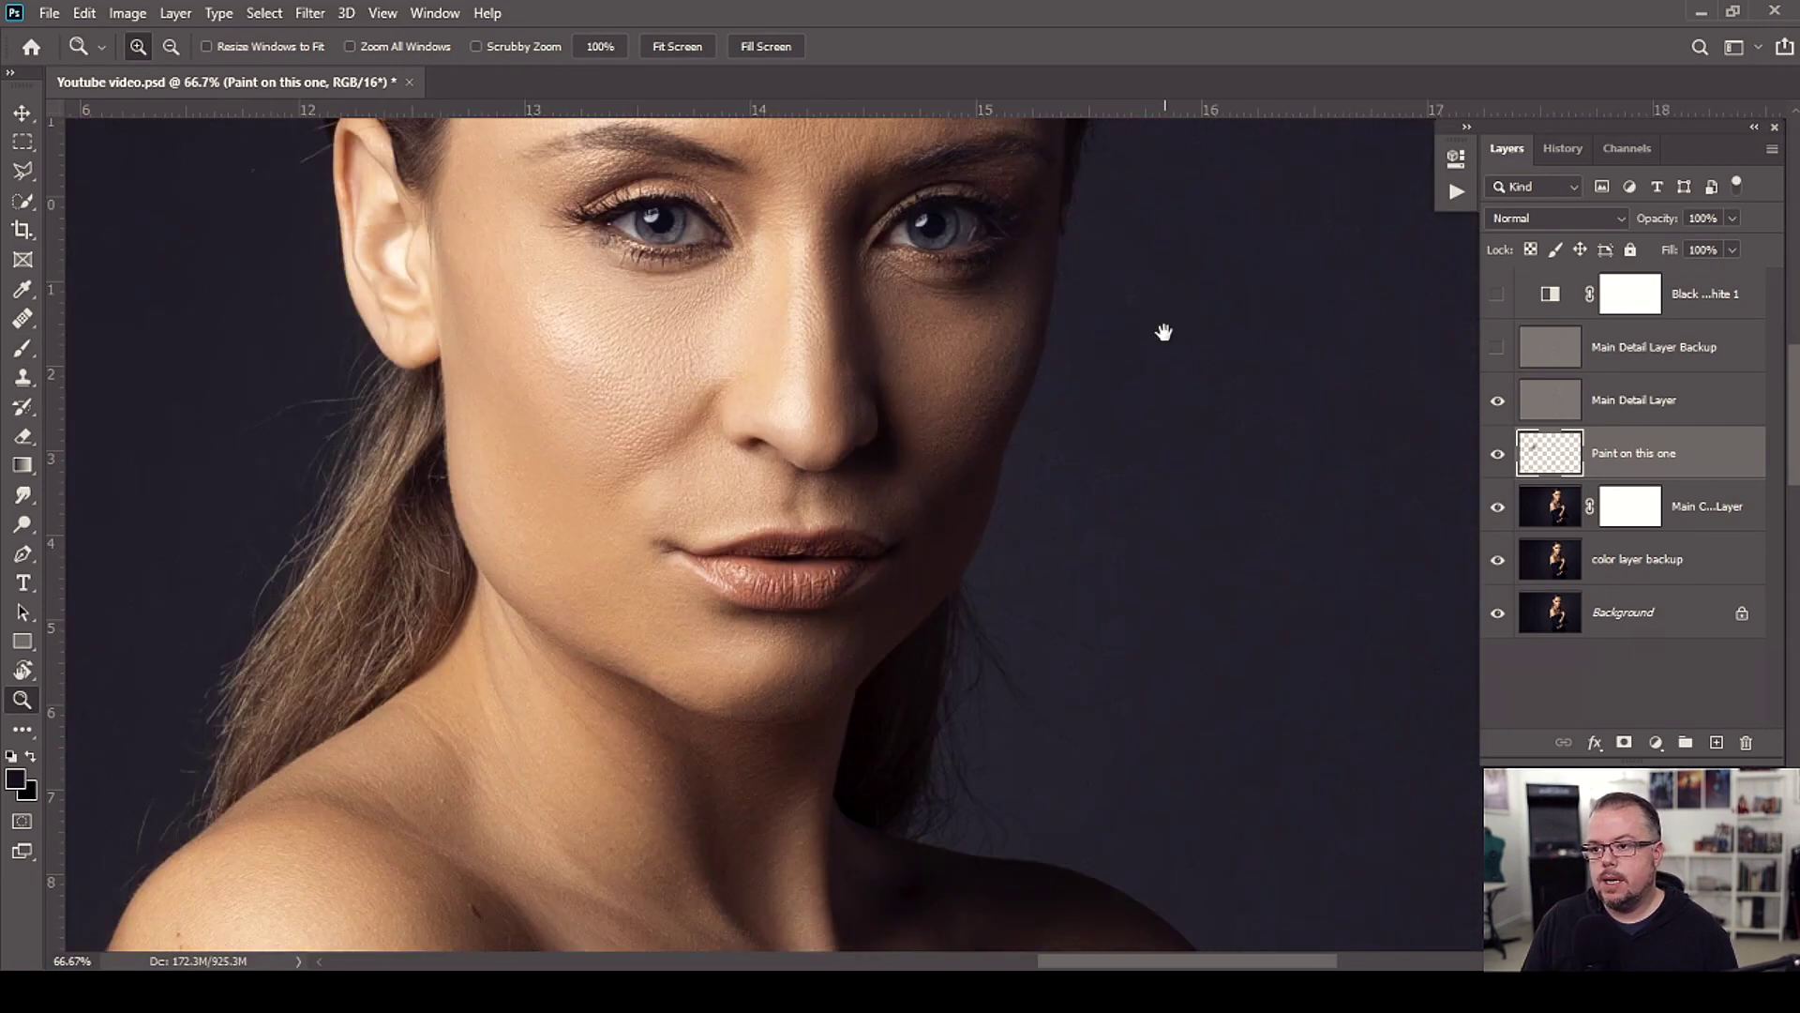
left_click_drag(558, 521, 525, 720)
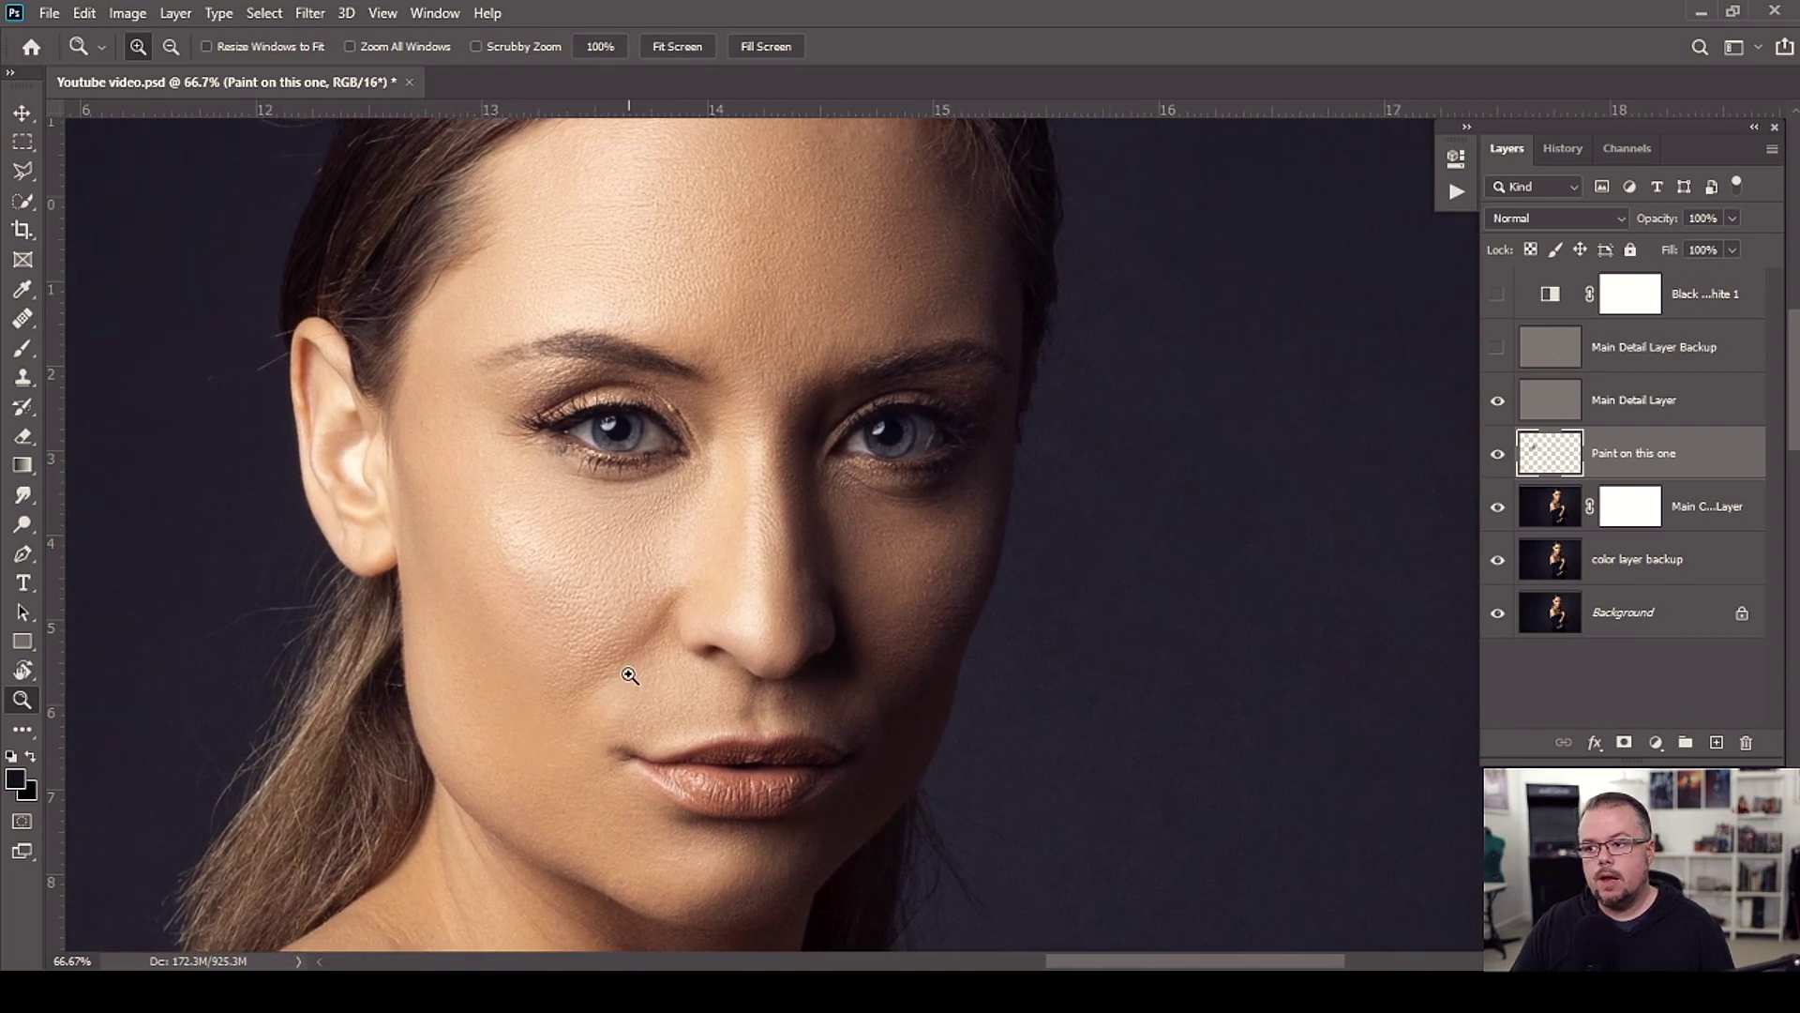
left_click(1497, 457)
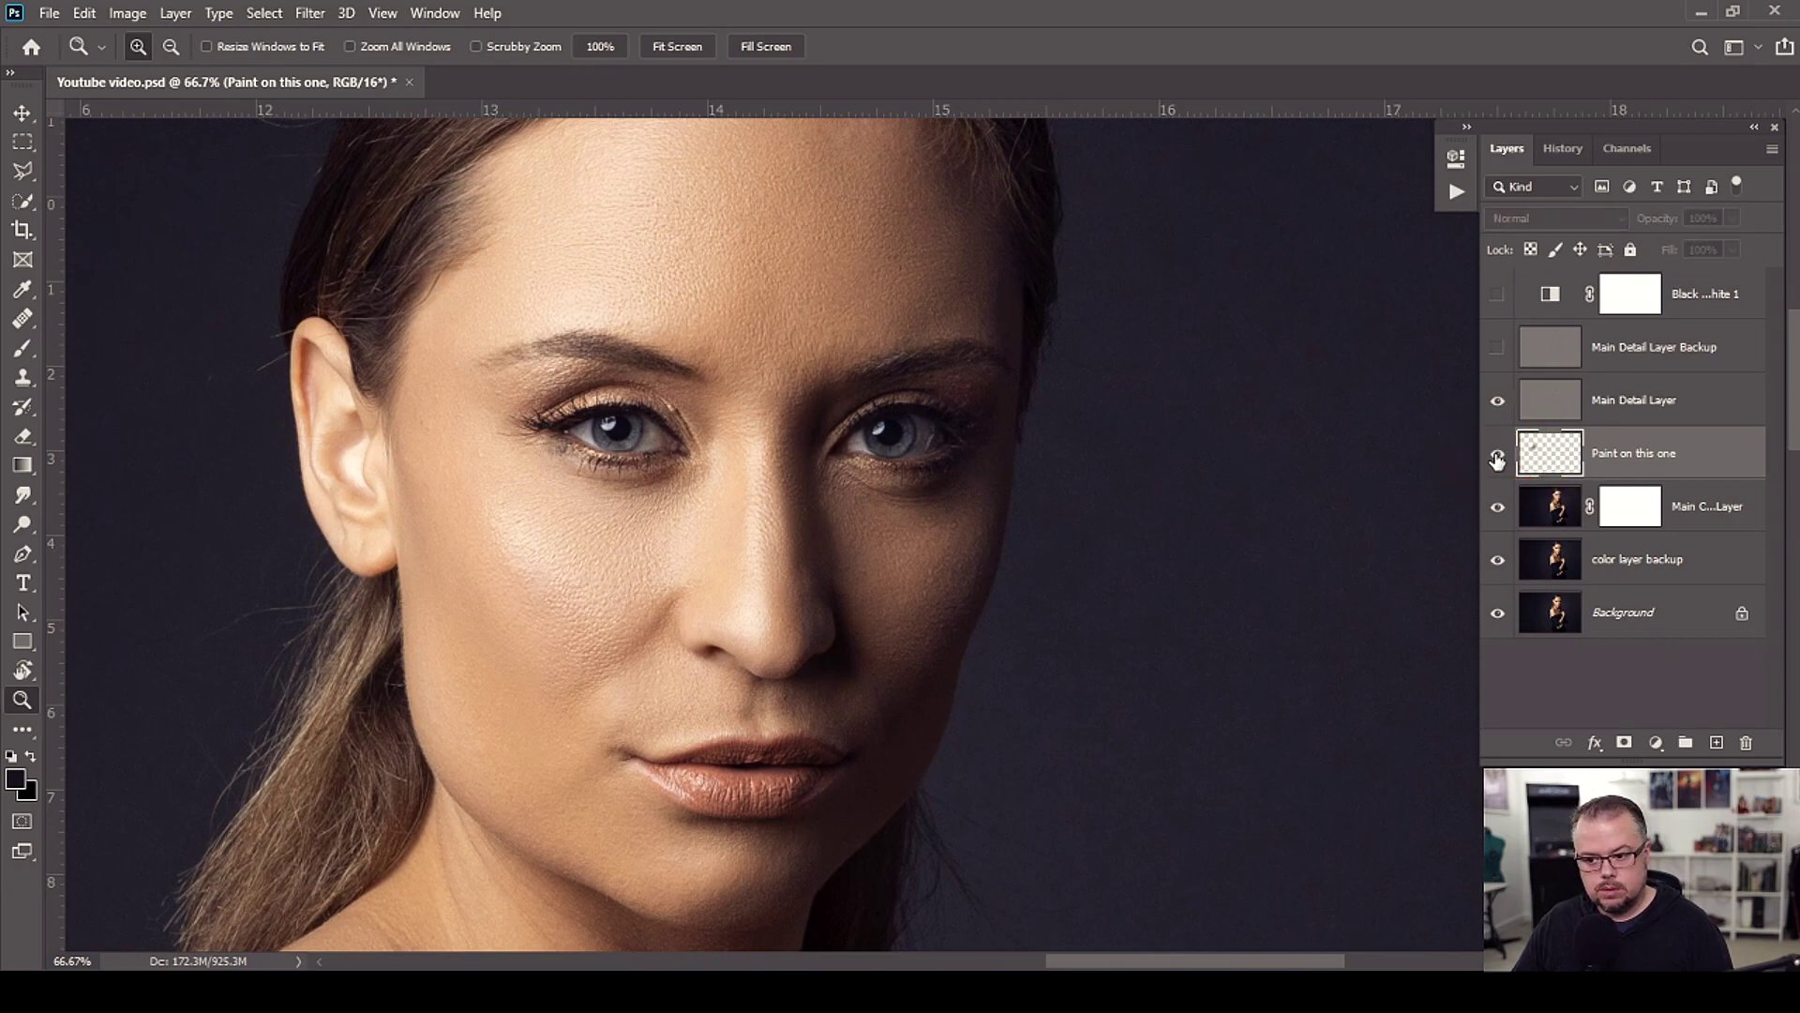
left_click(1498, 457)
left_click(1498, 457)
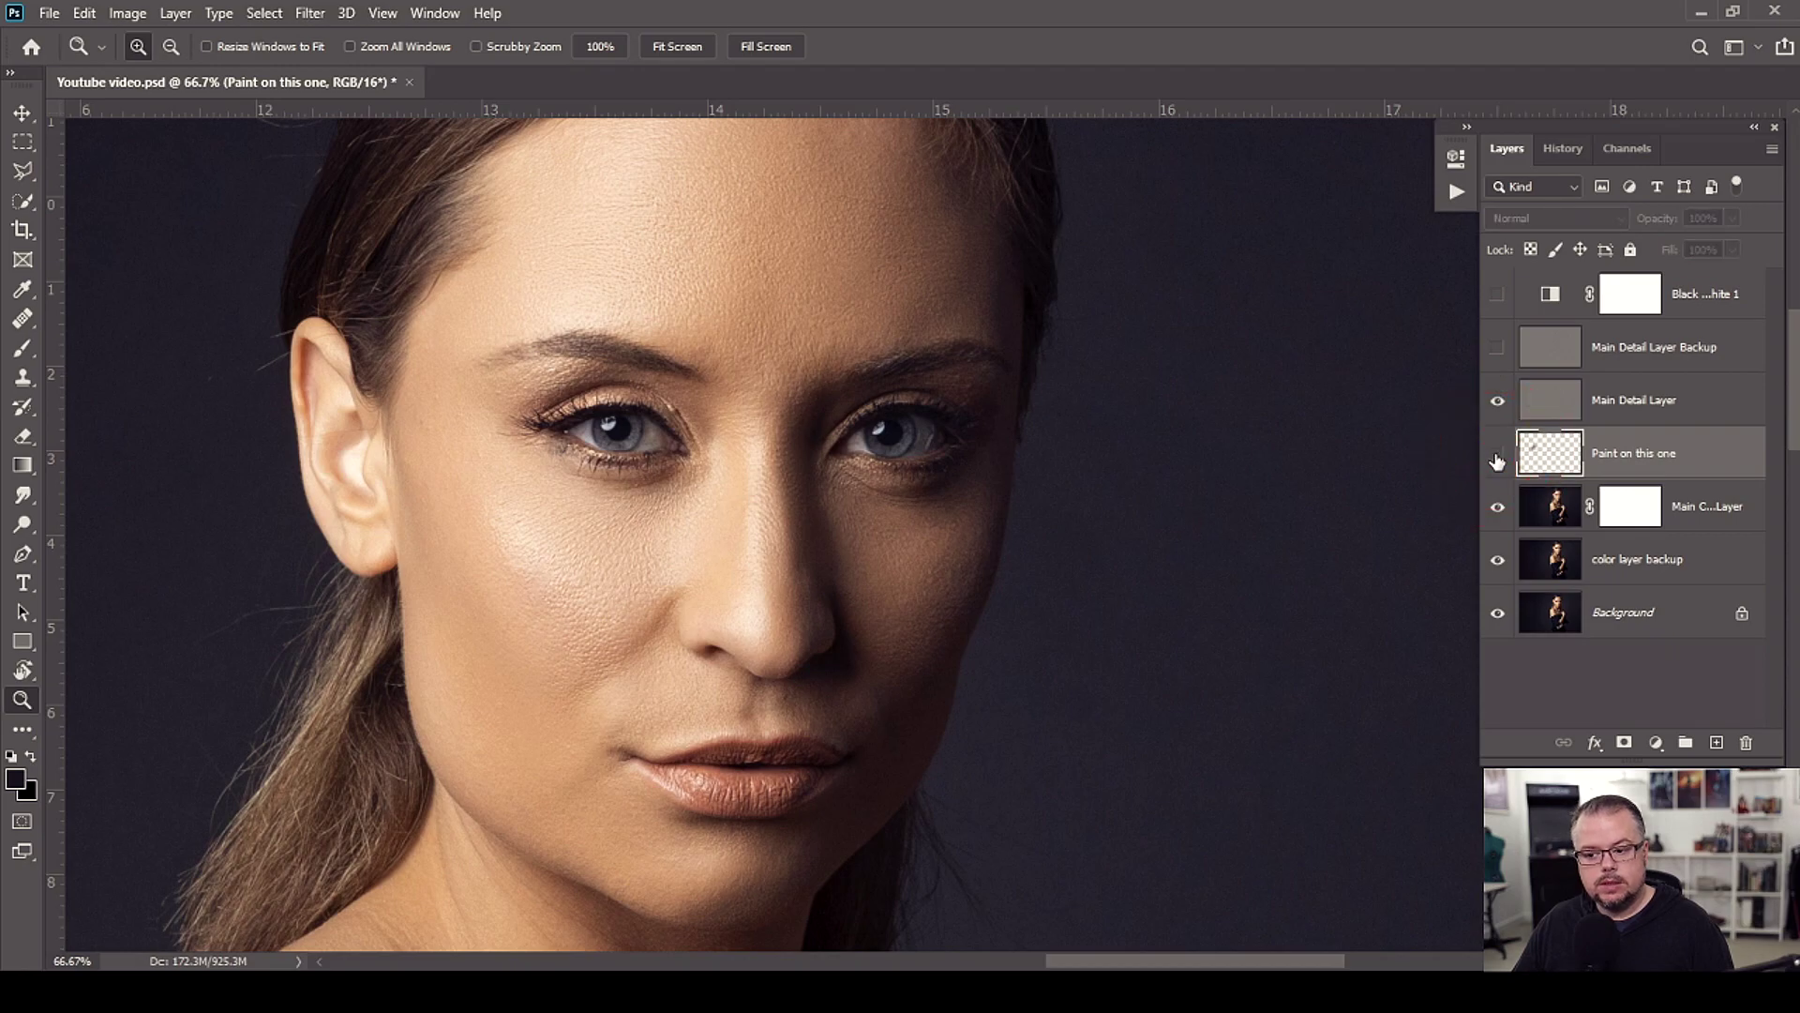
left_click(1497, 457)
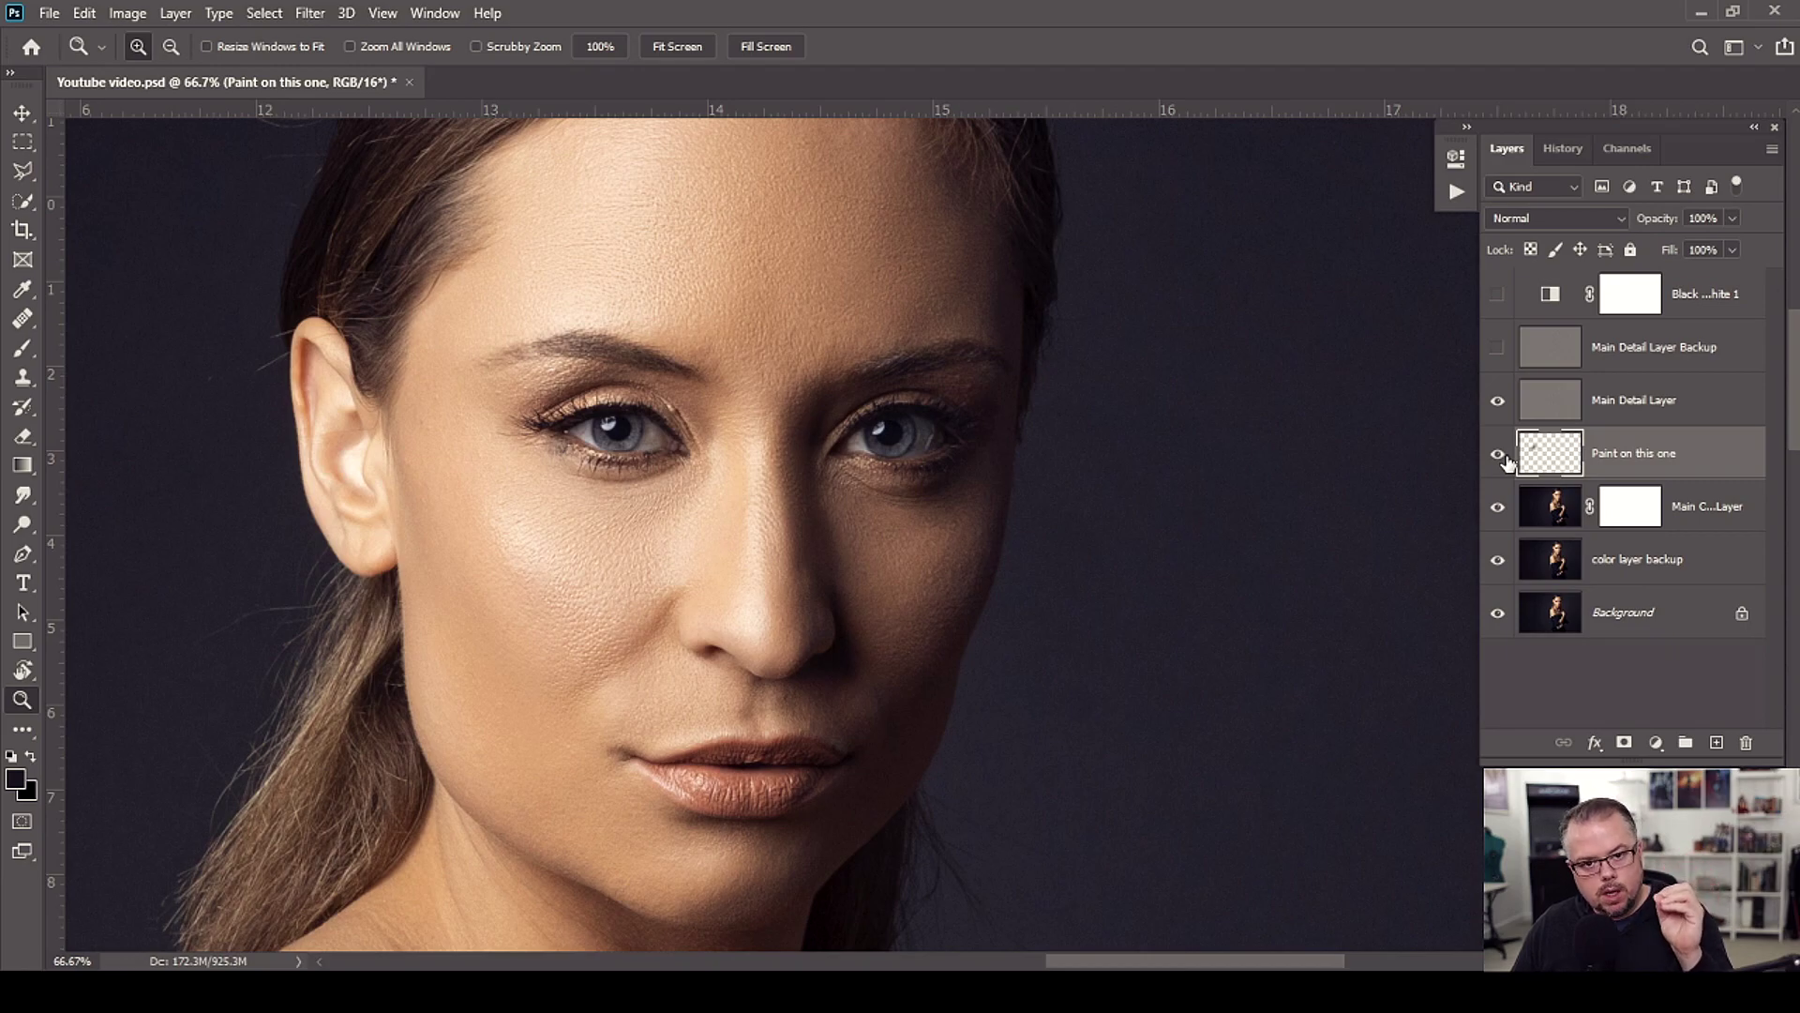
left_click(1497, 457)
left_click(1497, 457)
left_click(1503, 457)
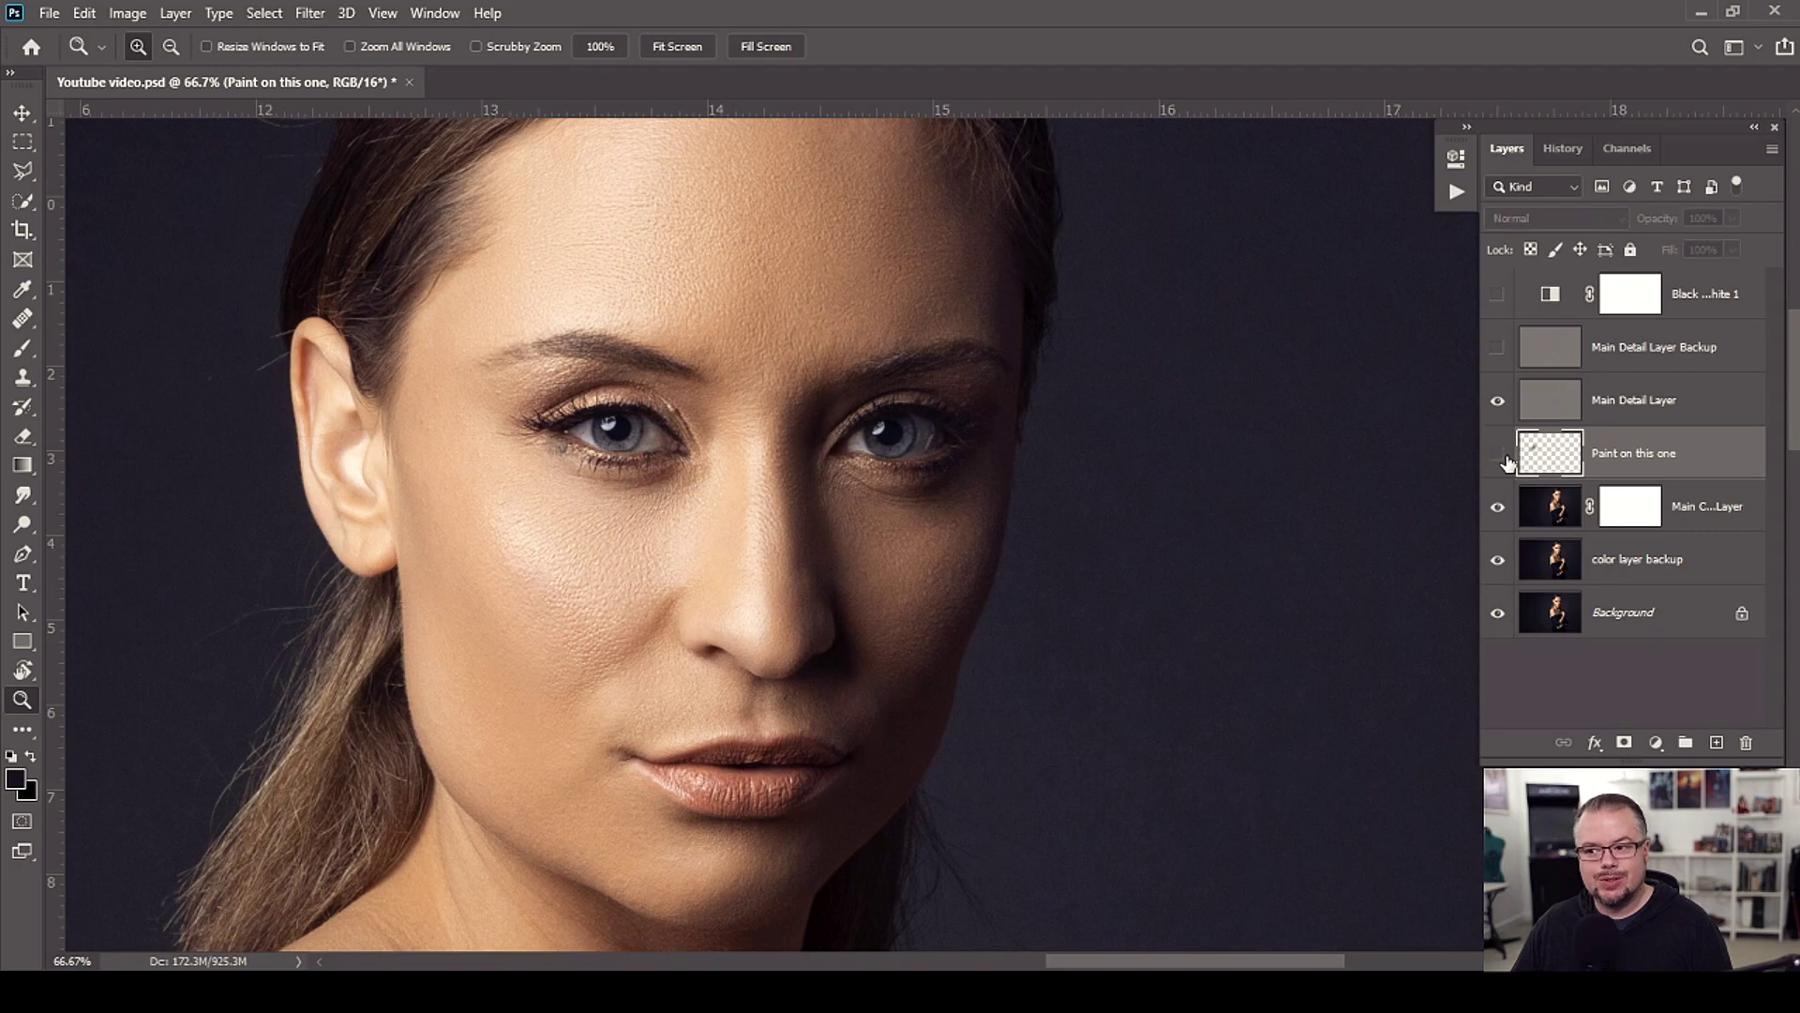
left_click(1500, 456)
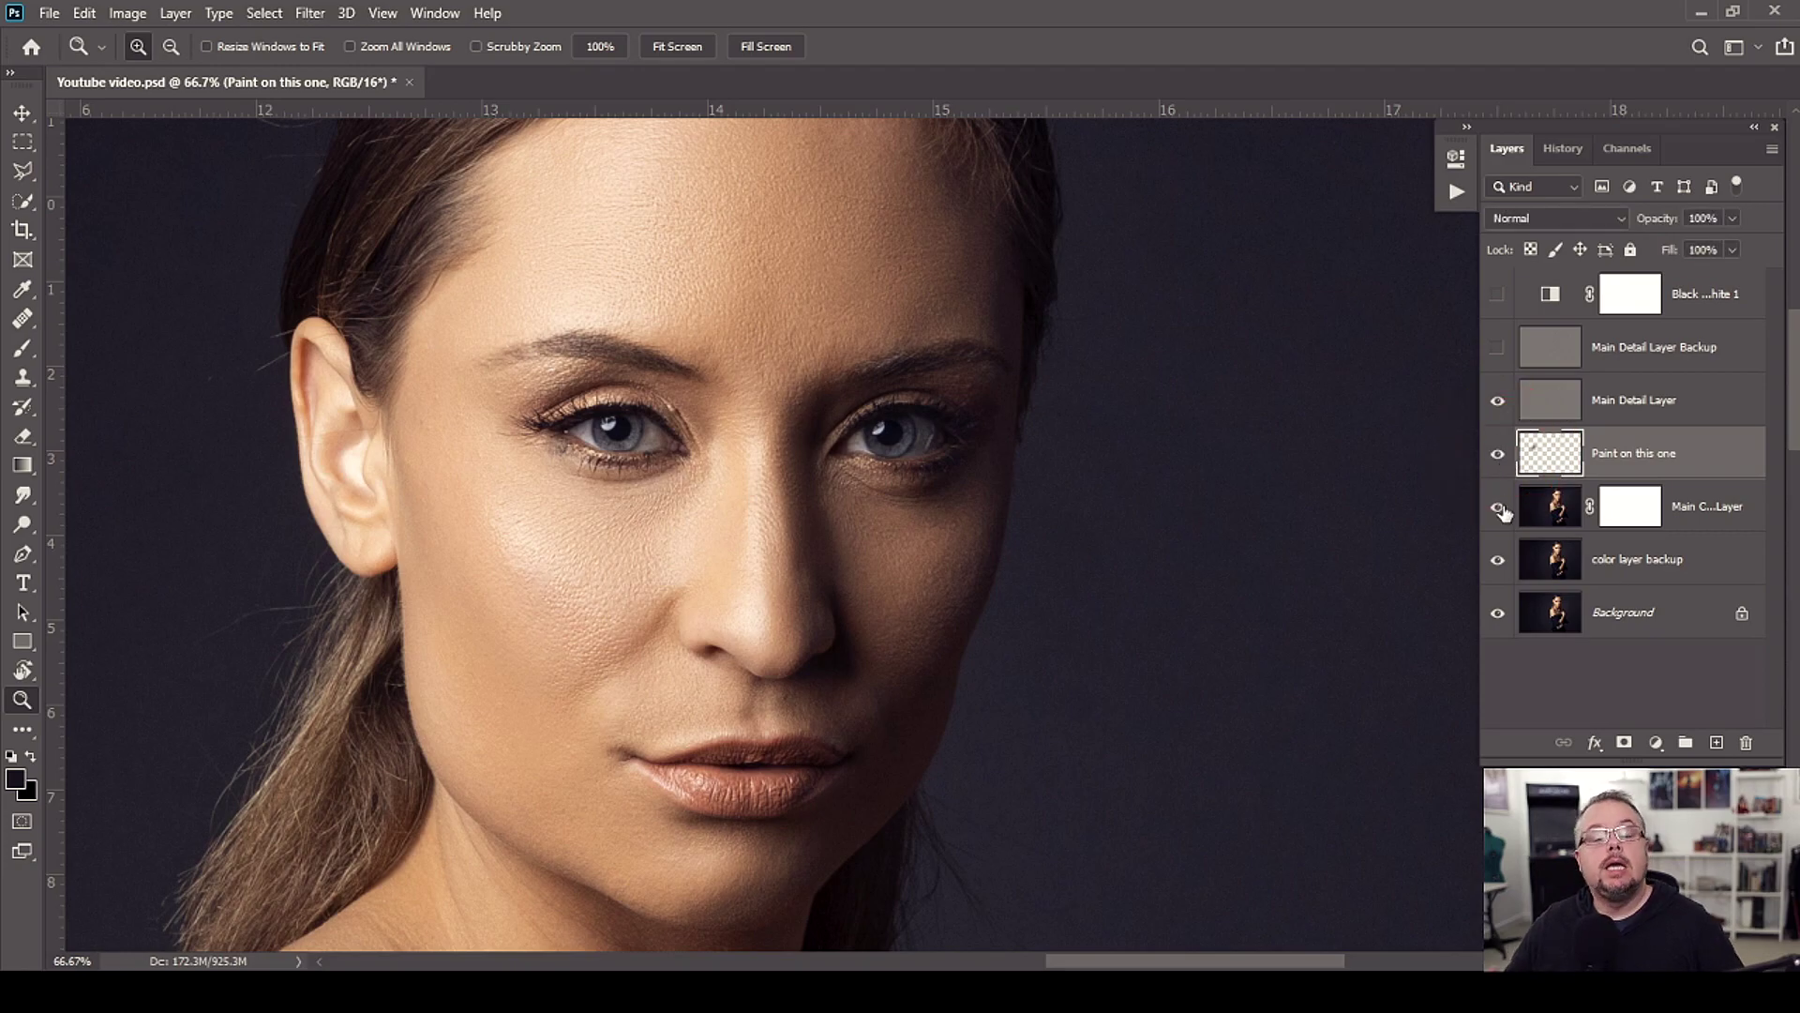